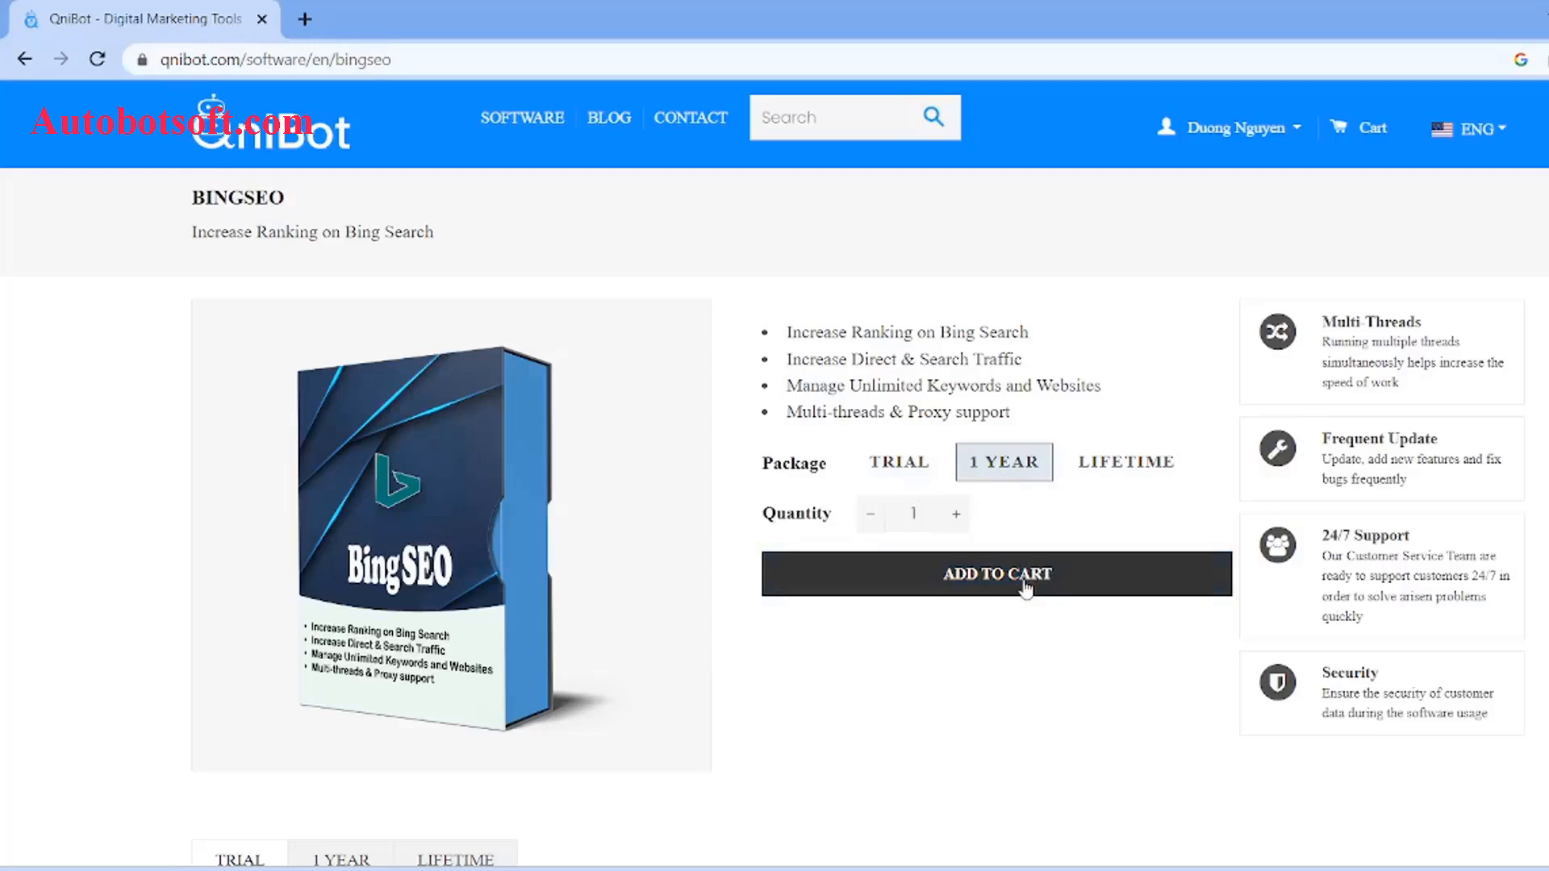
Step: Add the 1-year BingSEO package ($170.00) to the cart and check the cart contents
click(1025, 587)
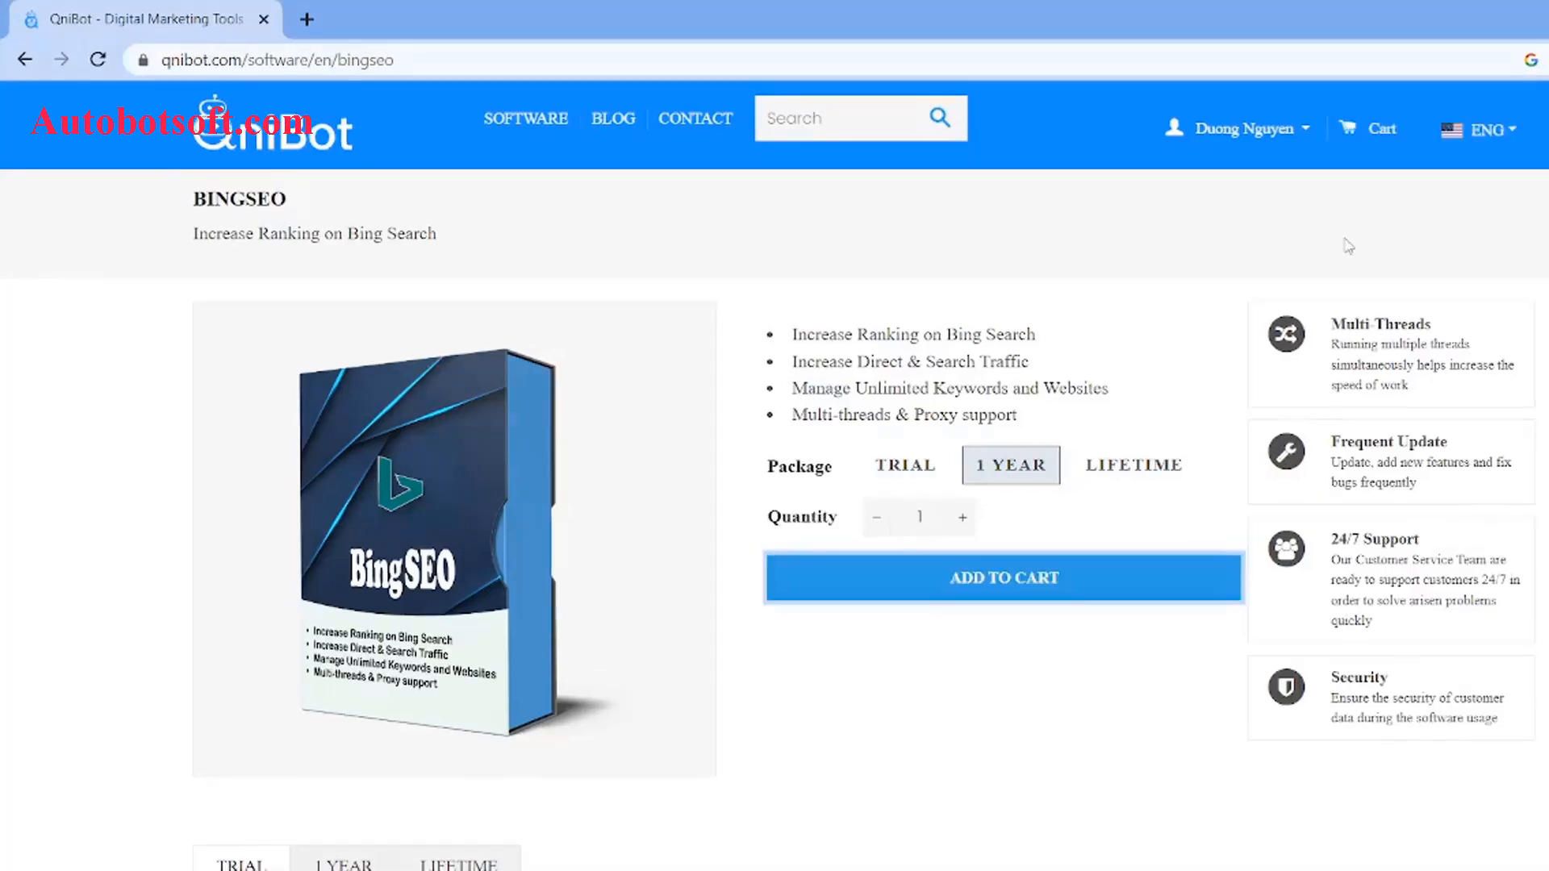
click(1350, 130)
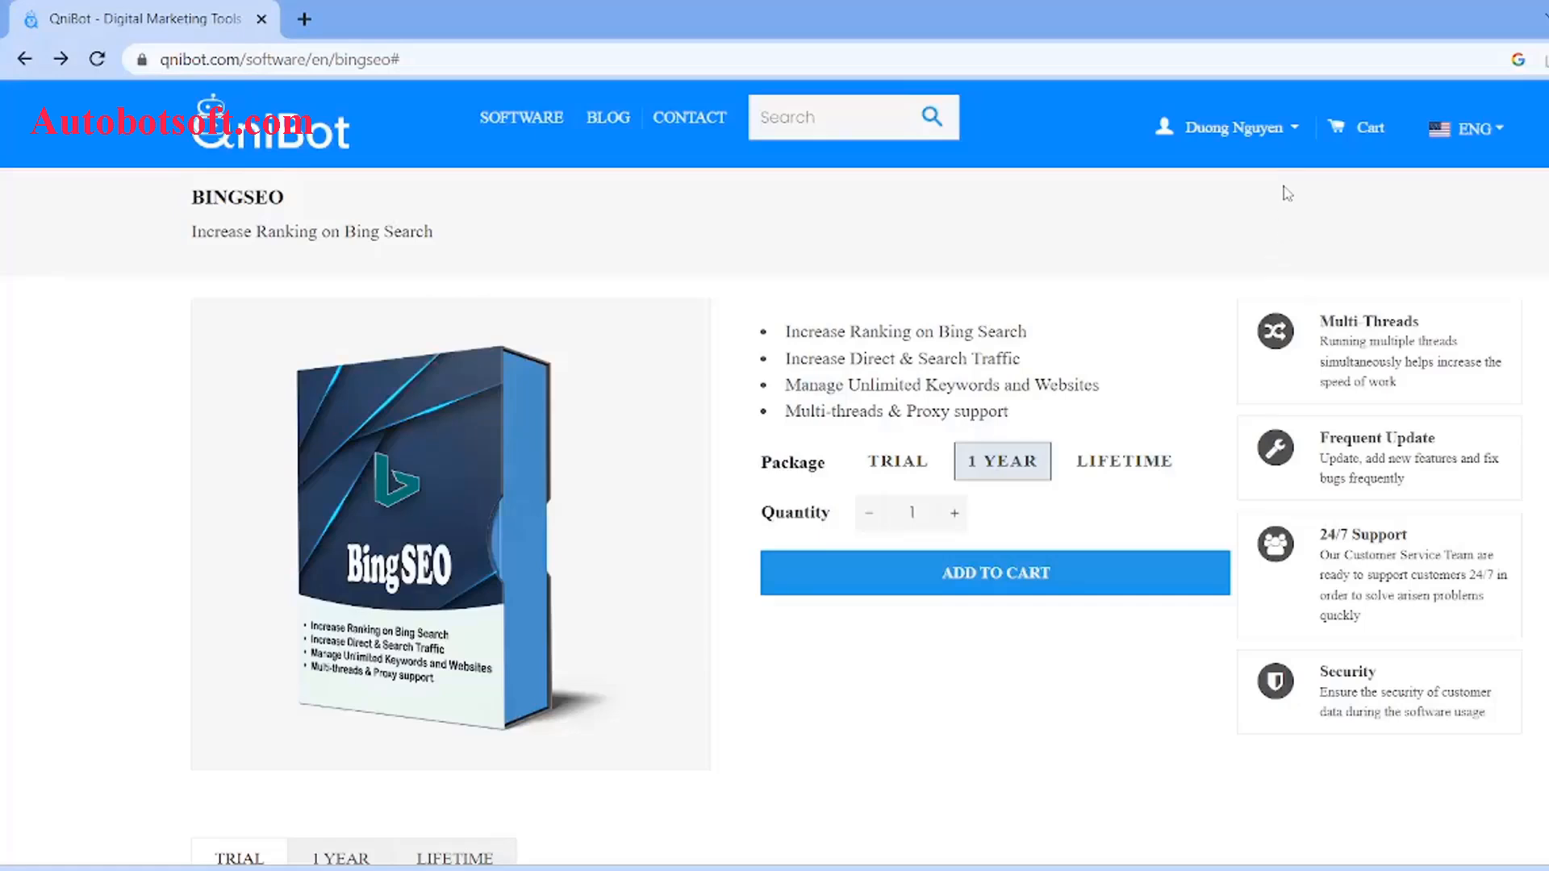
Step: Go to the License Key page and select the BingSEO licence key in row 15
click(1297, 133)
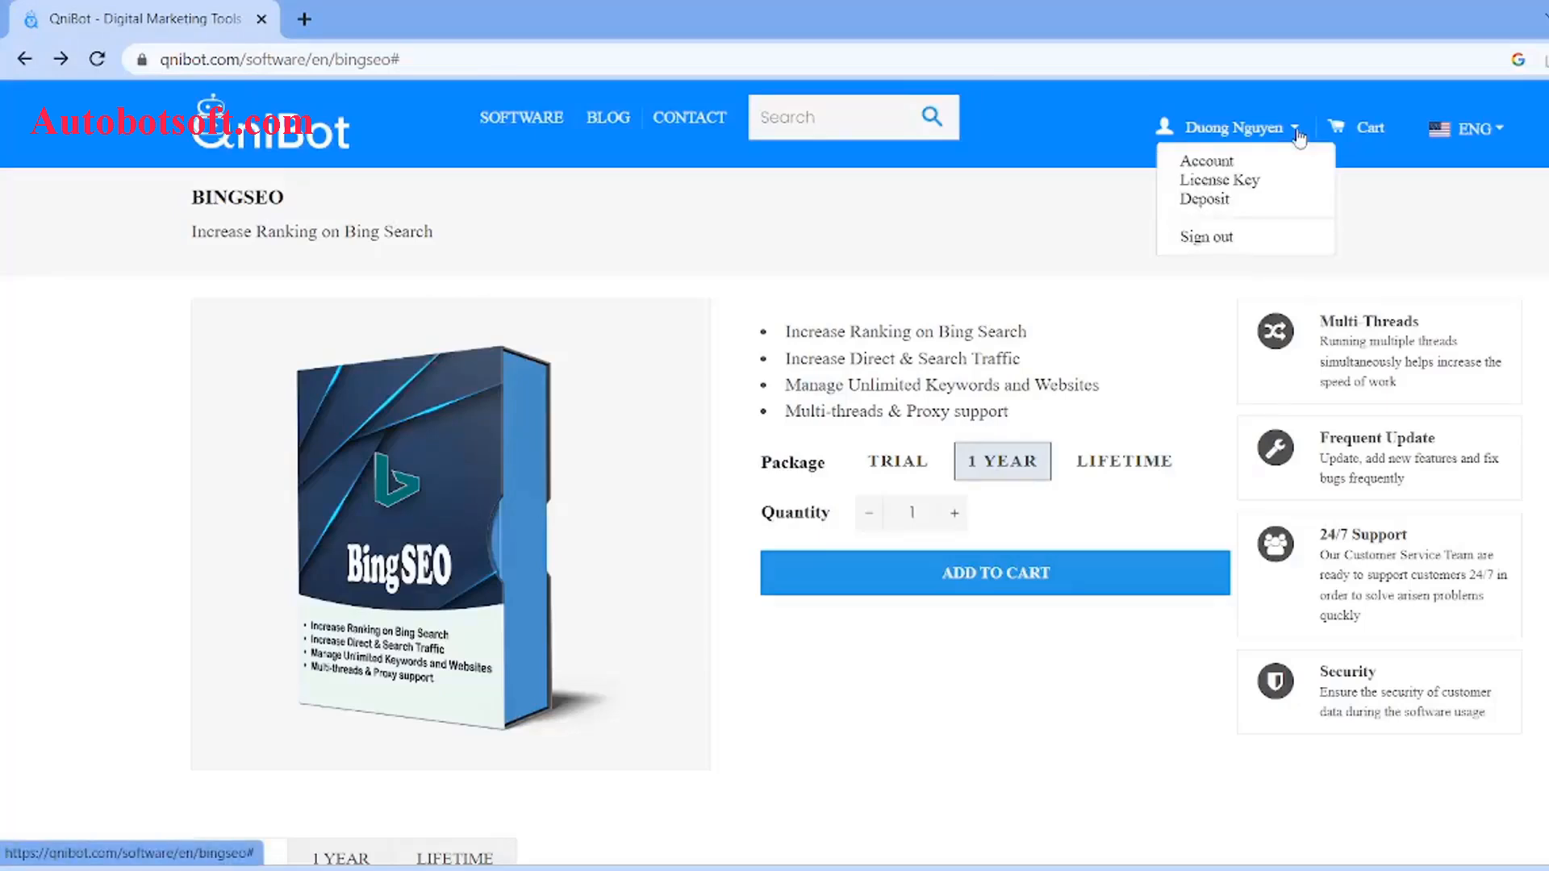
click(1254, 187)
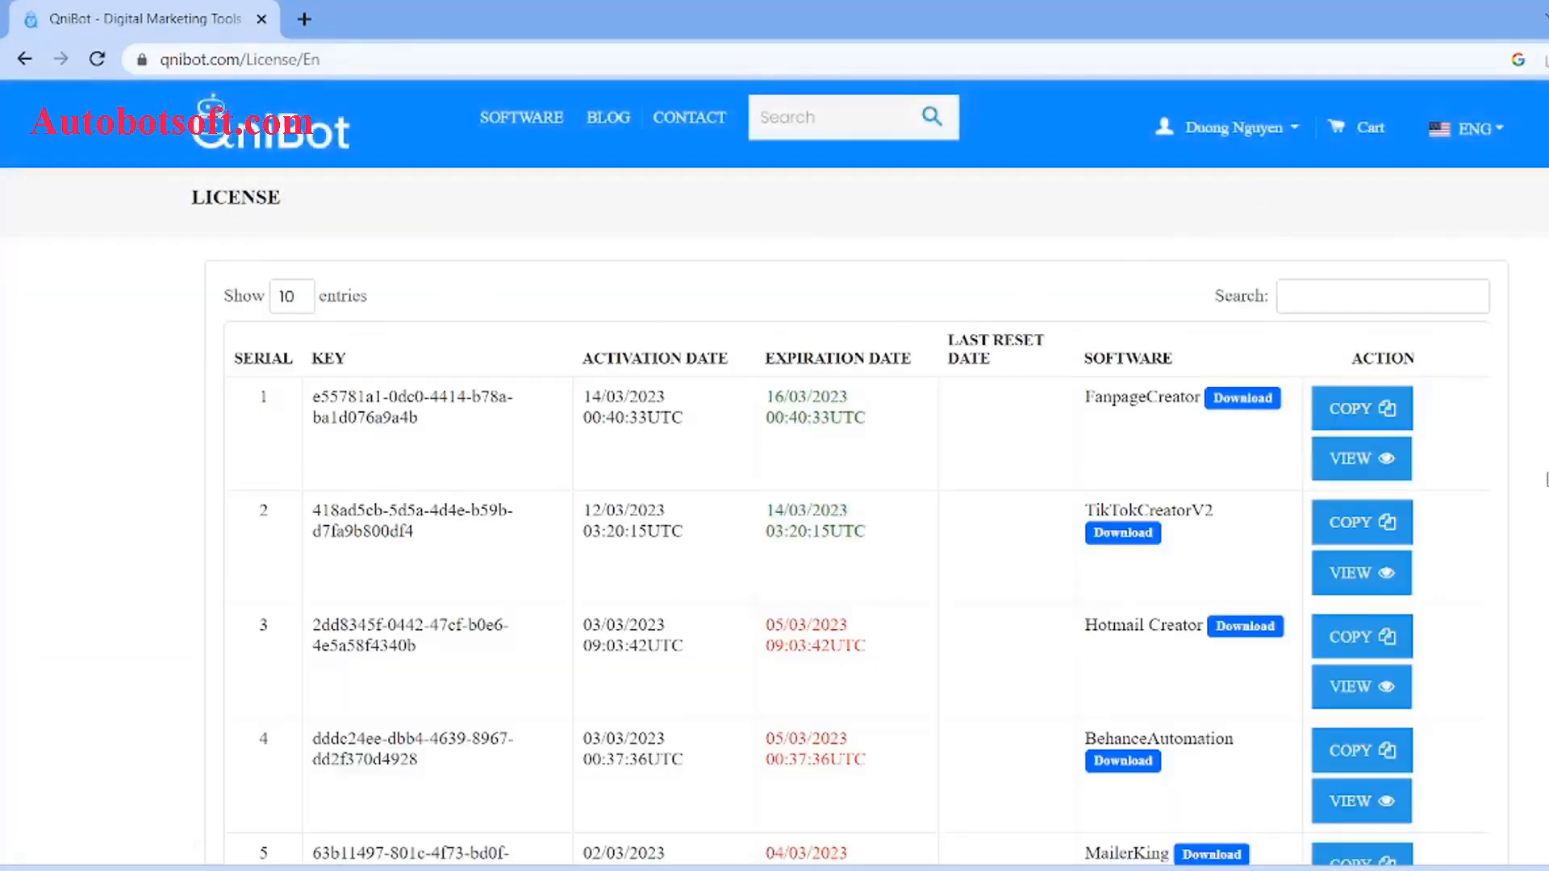
scroll(1541, 510, down, 15)
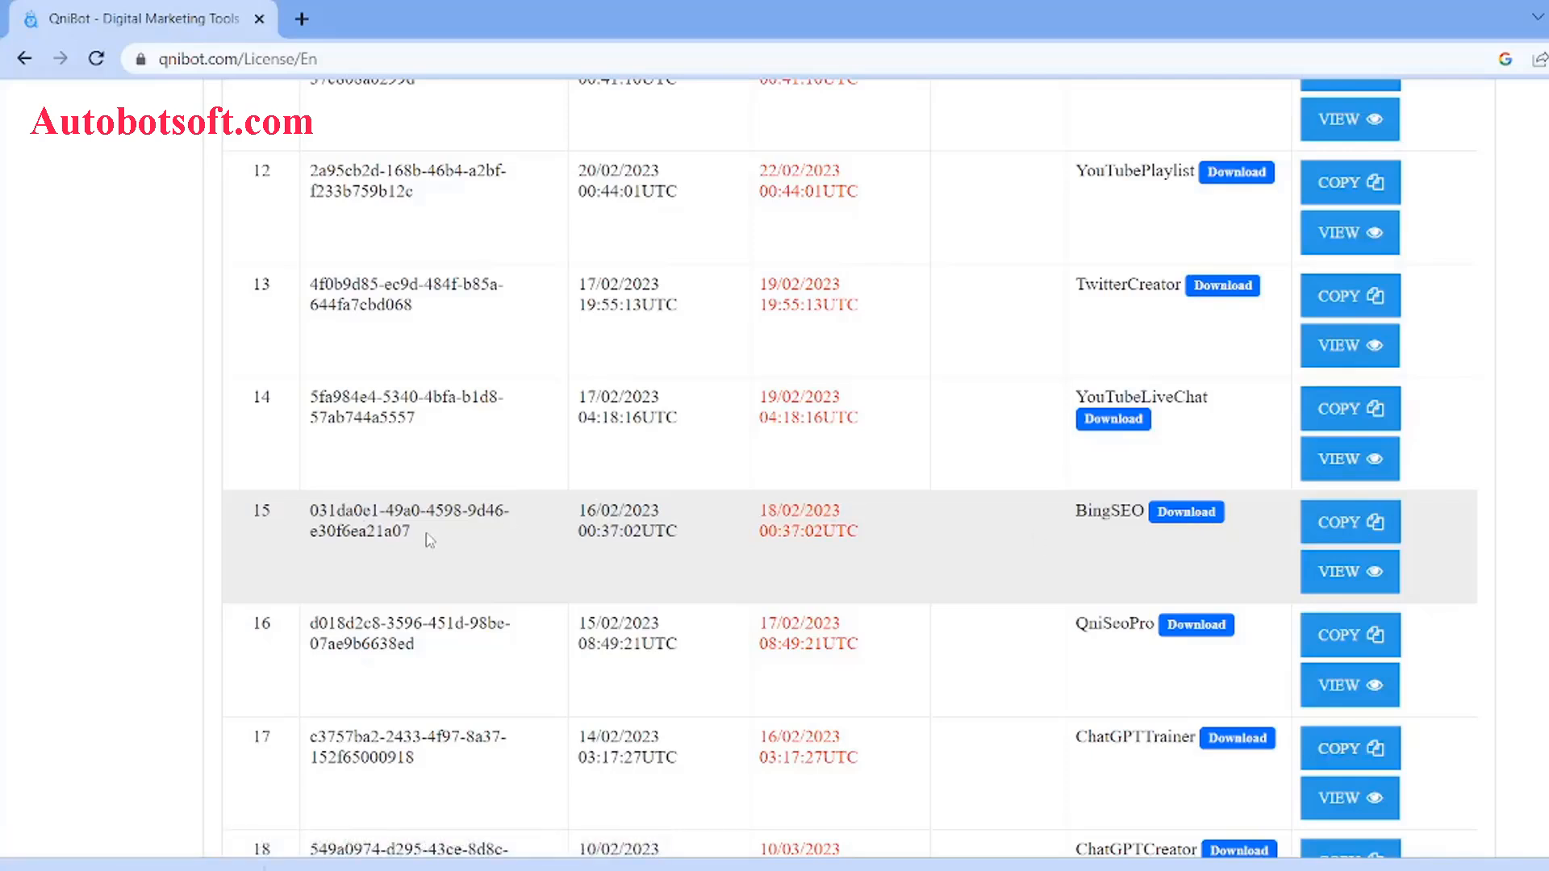
drag(430, 539, 299, 517)
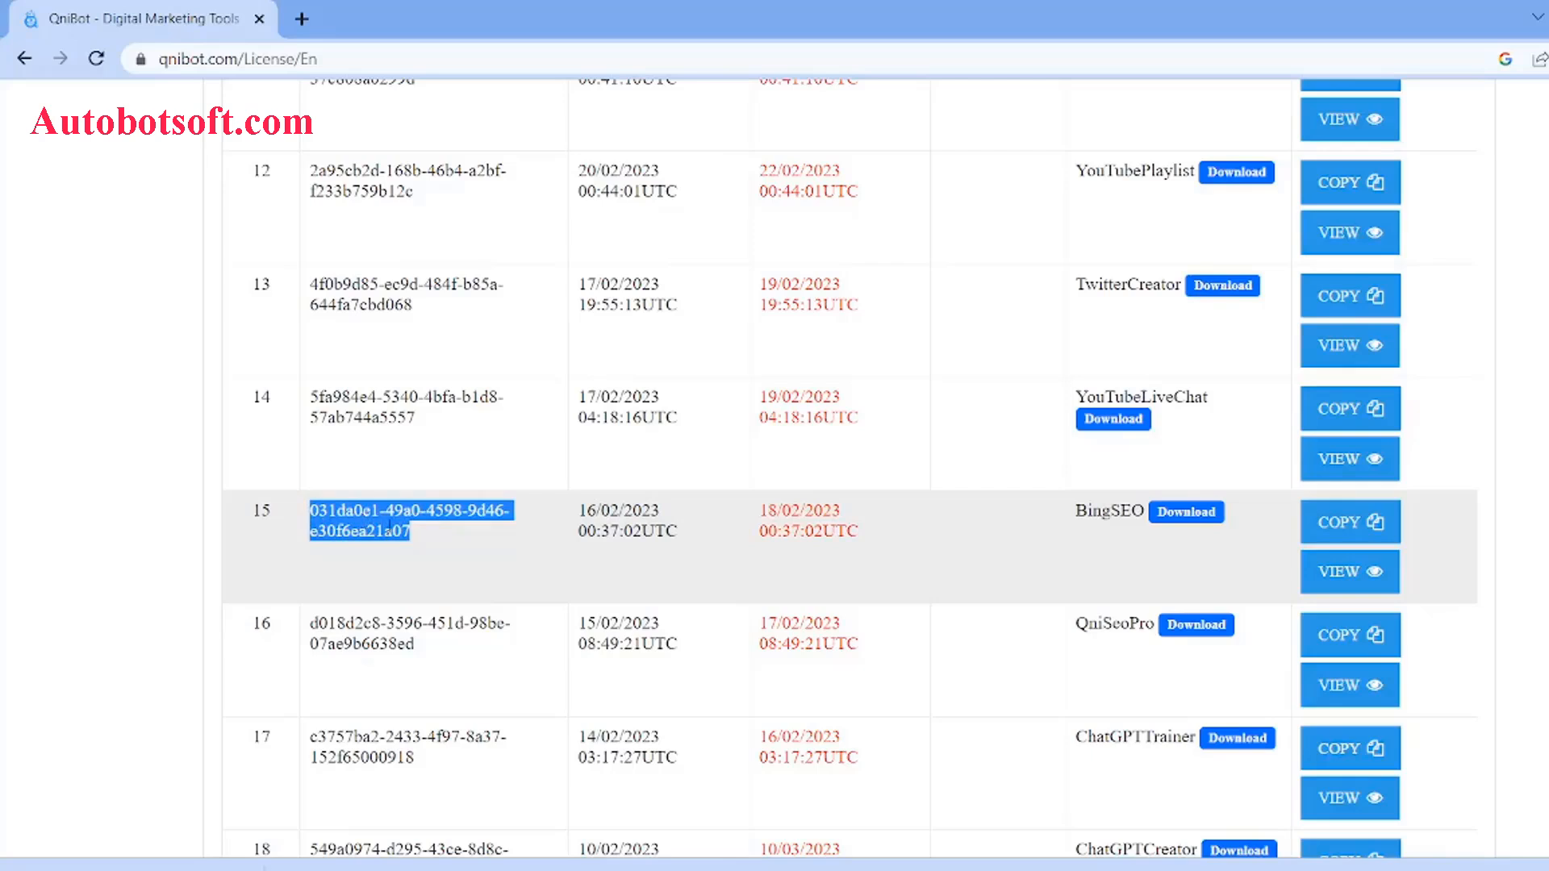
click(443, 541)
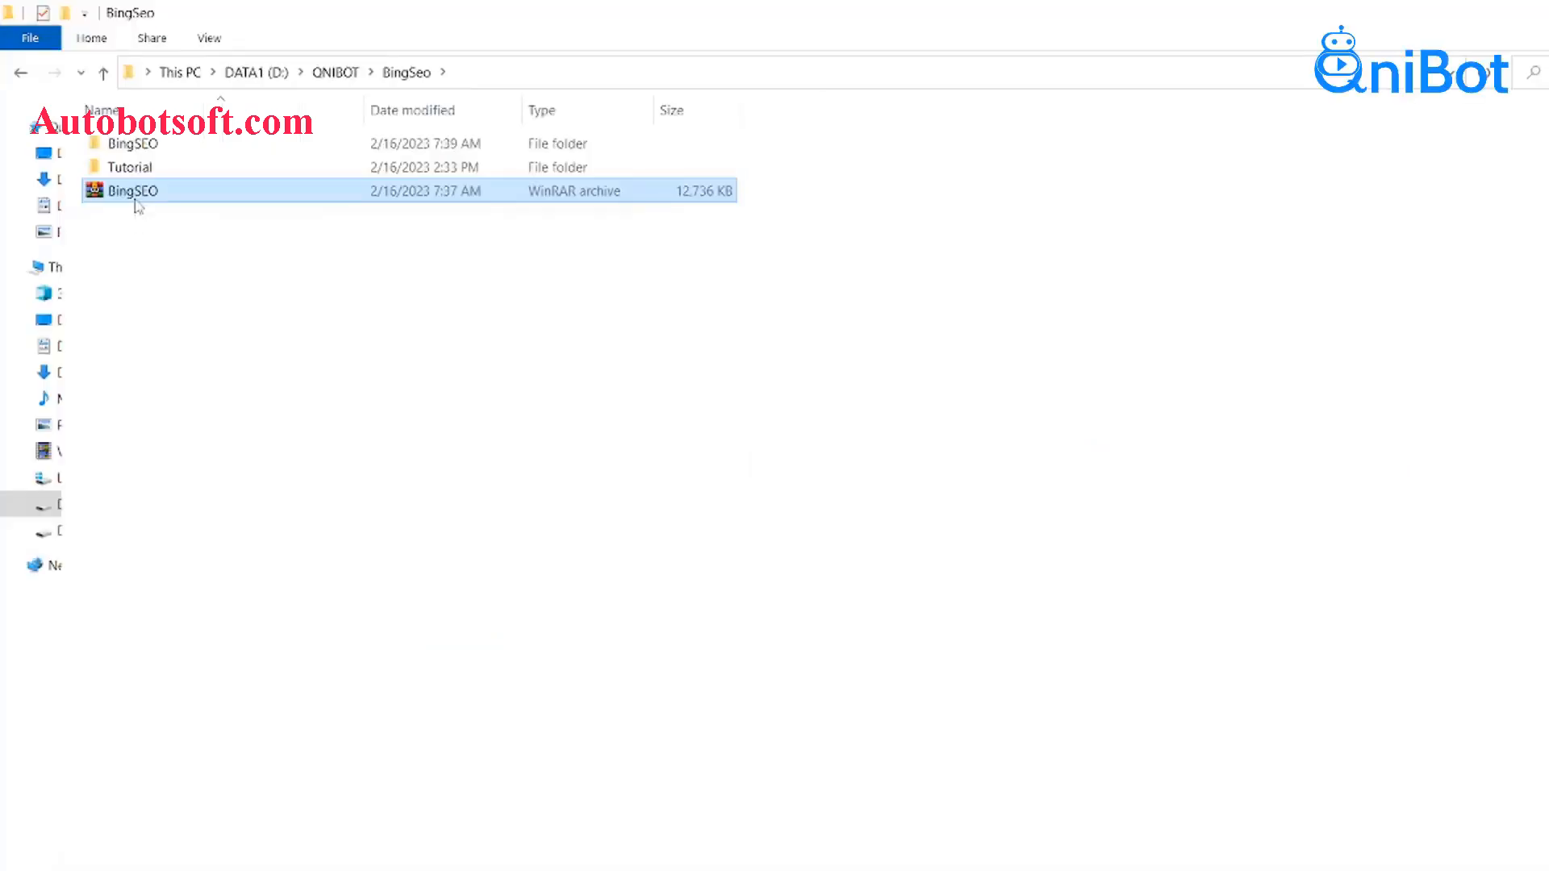
Step: Open the extracted BingSEO folder and launch BingSEO.exe
right_click(128, 190)
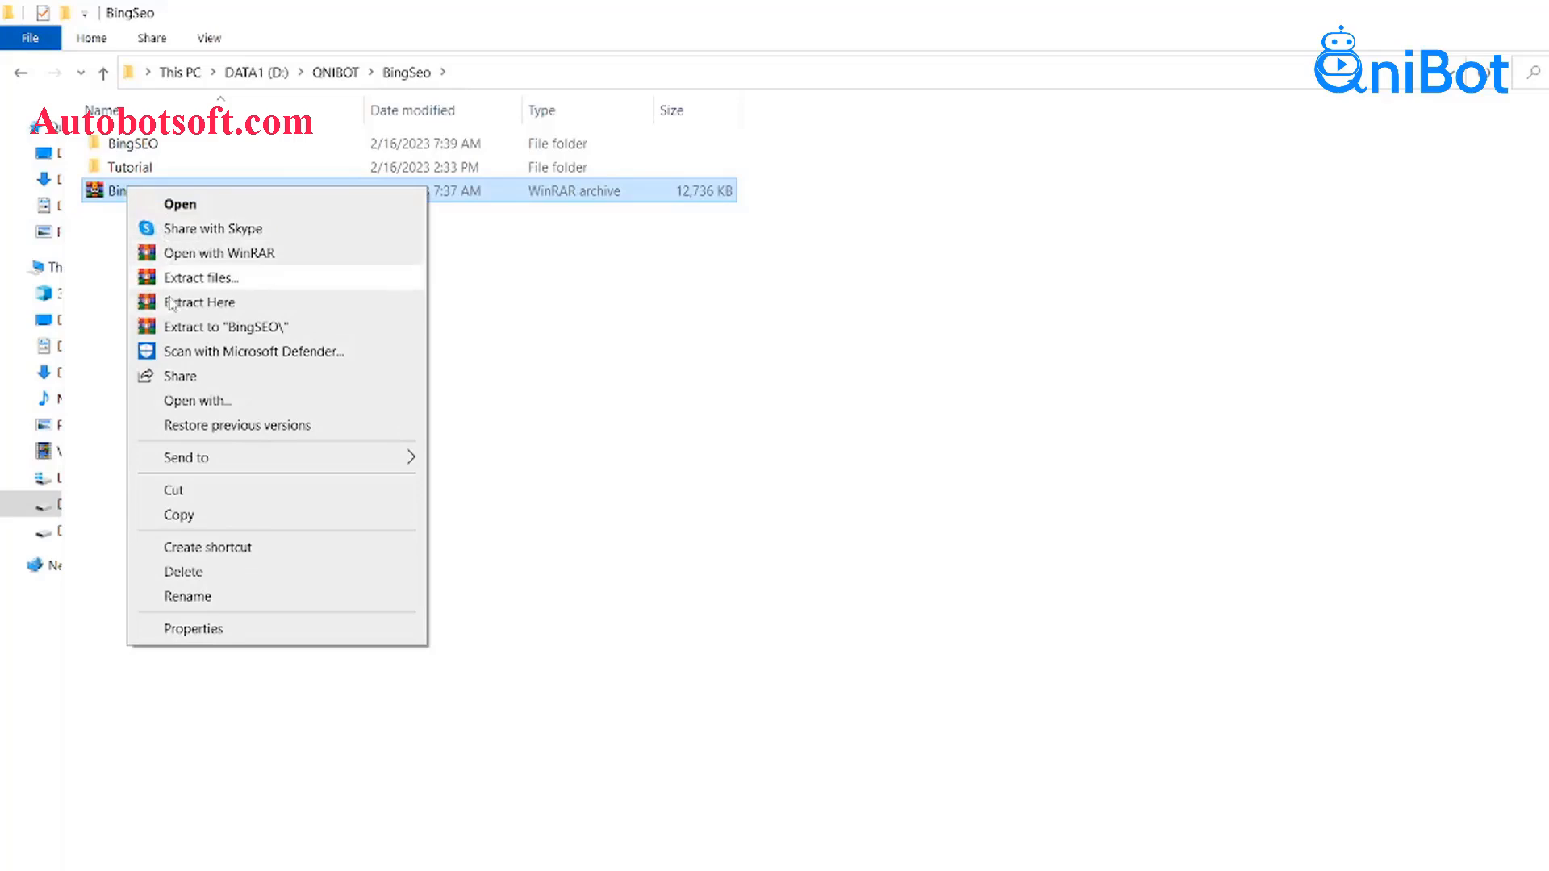
click(118, 192)
click(159, 146)
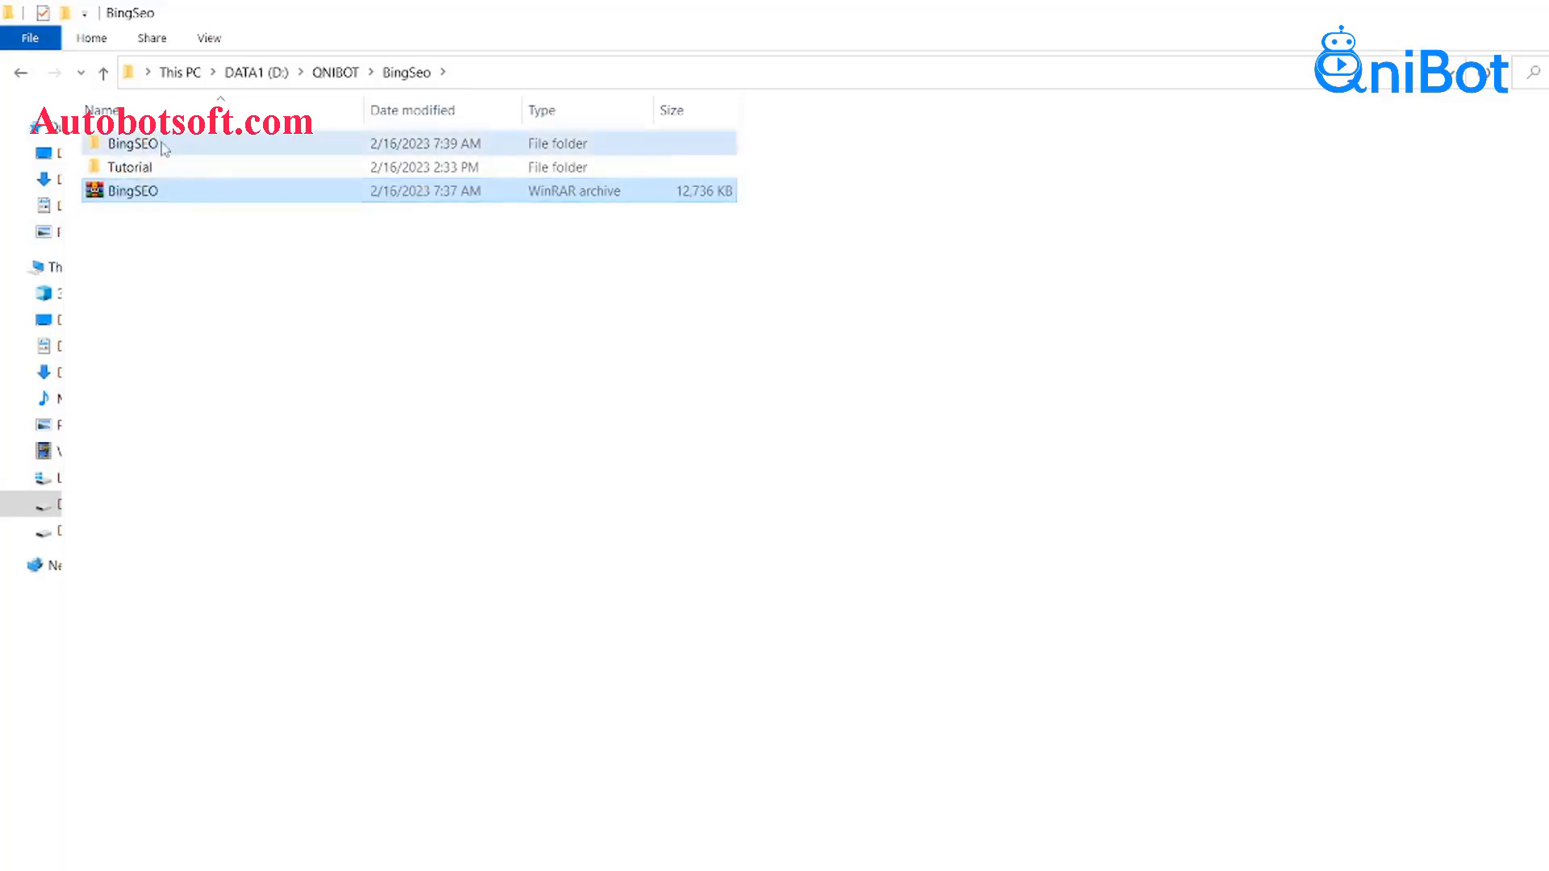
double_click(162, 146)
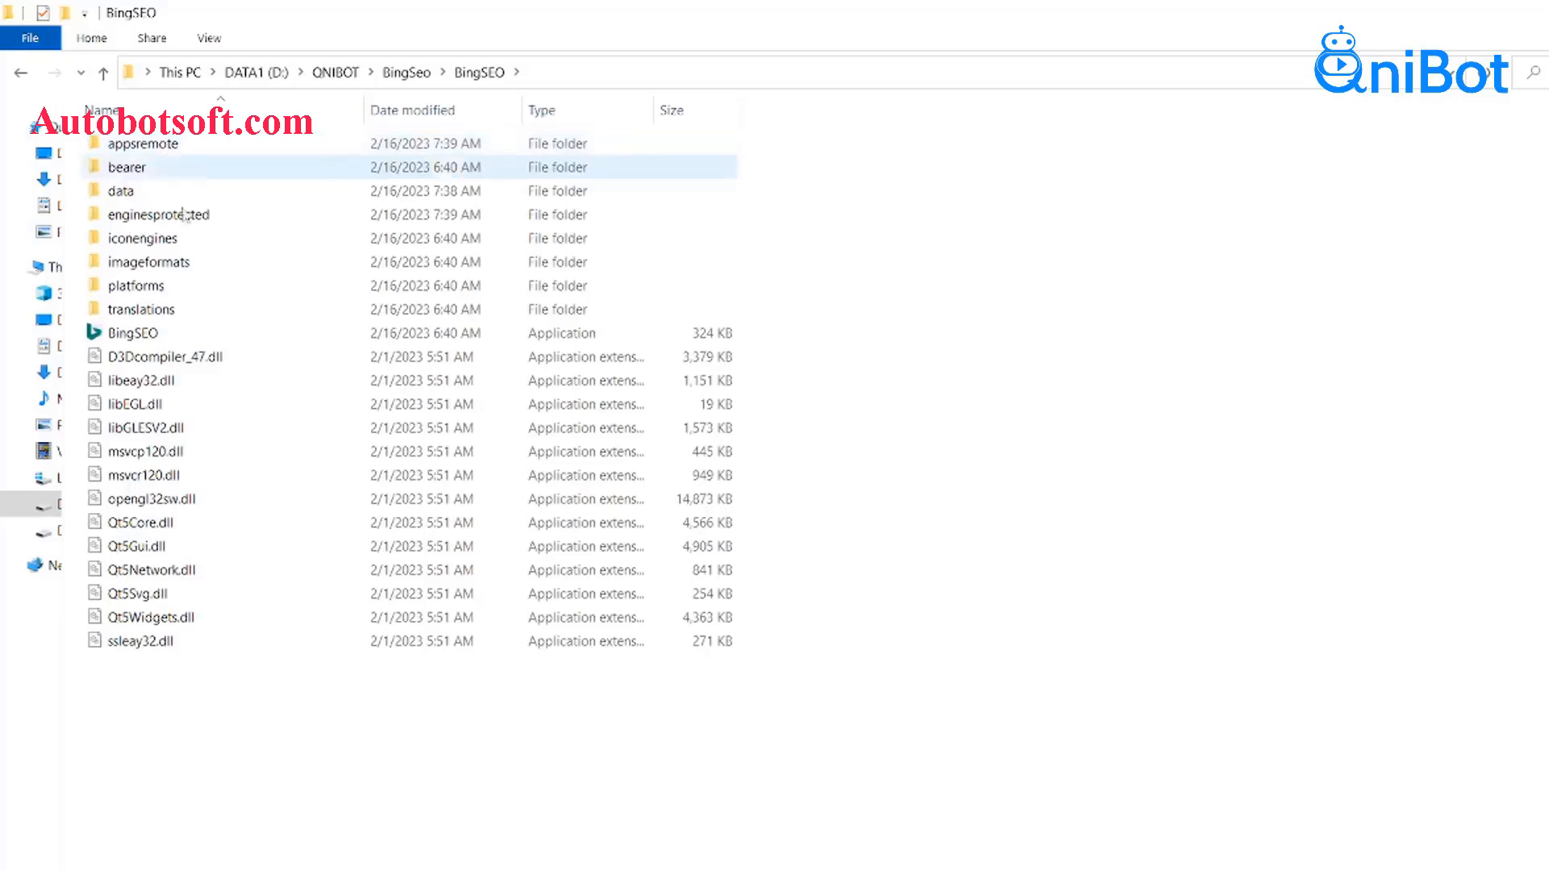
double_click(136, 335)
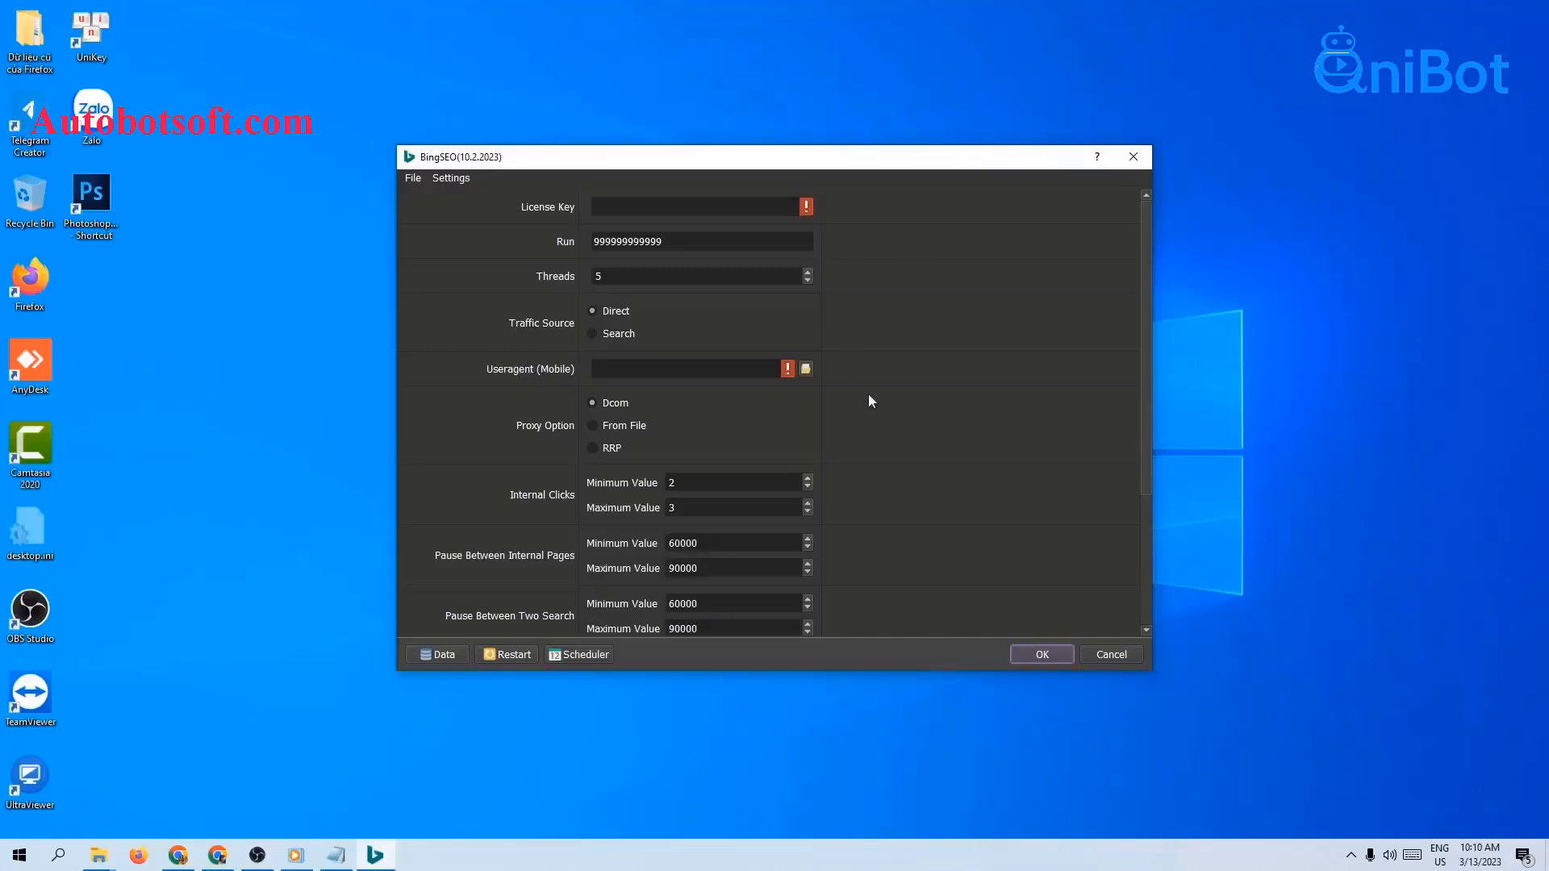
drag(923, 152, 943, 141)
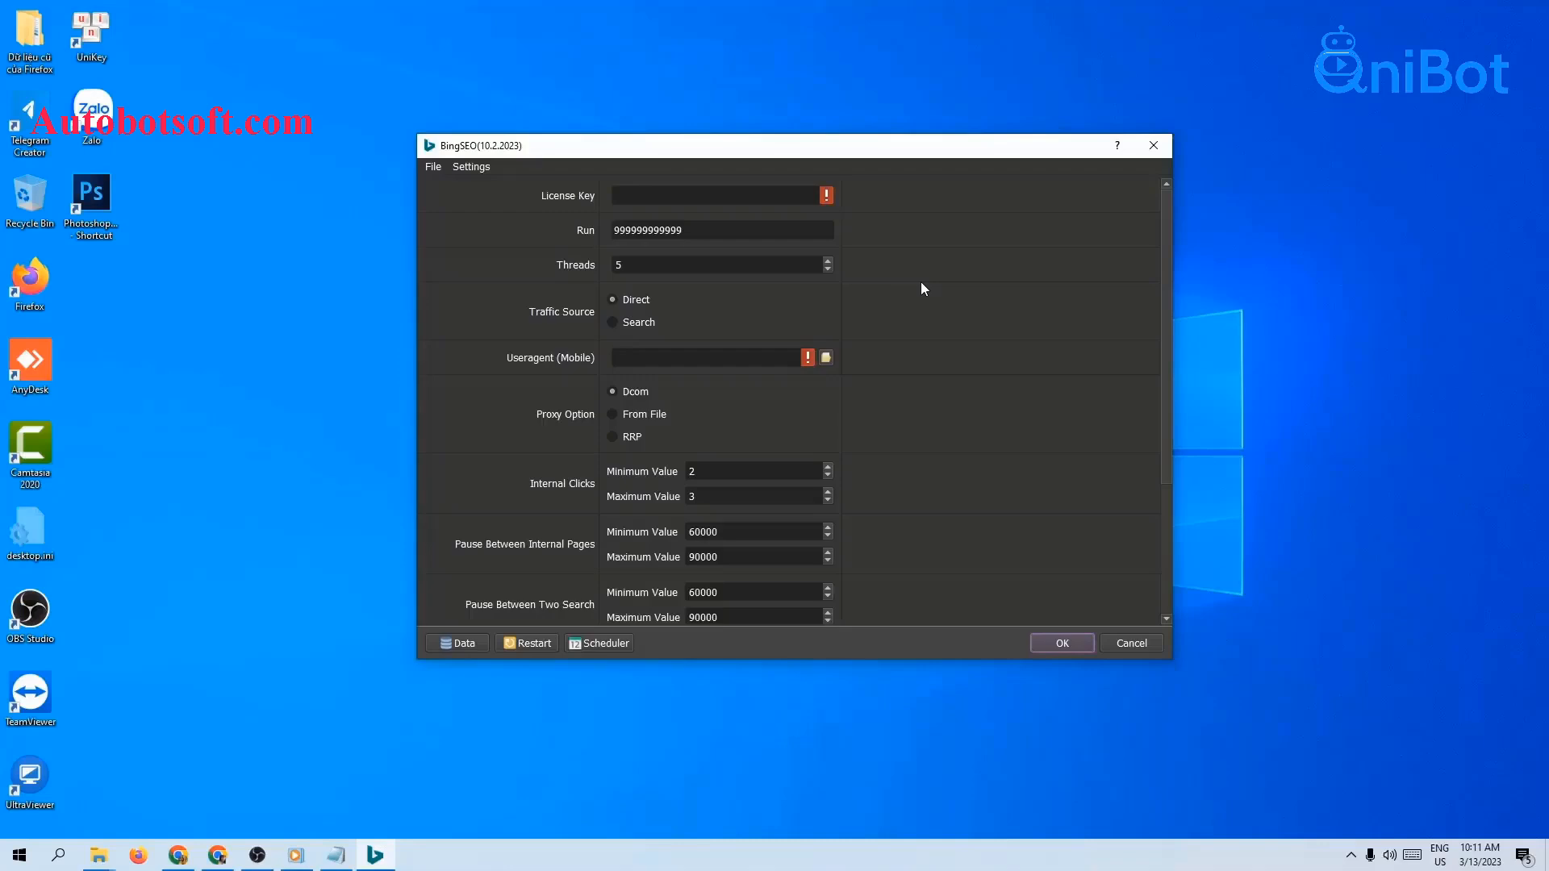
click(703, 194)
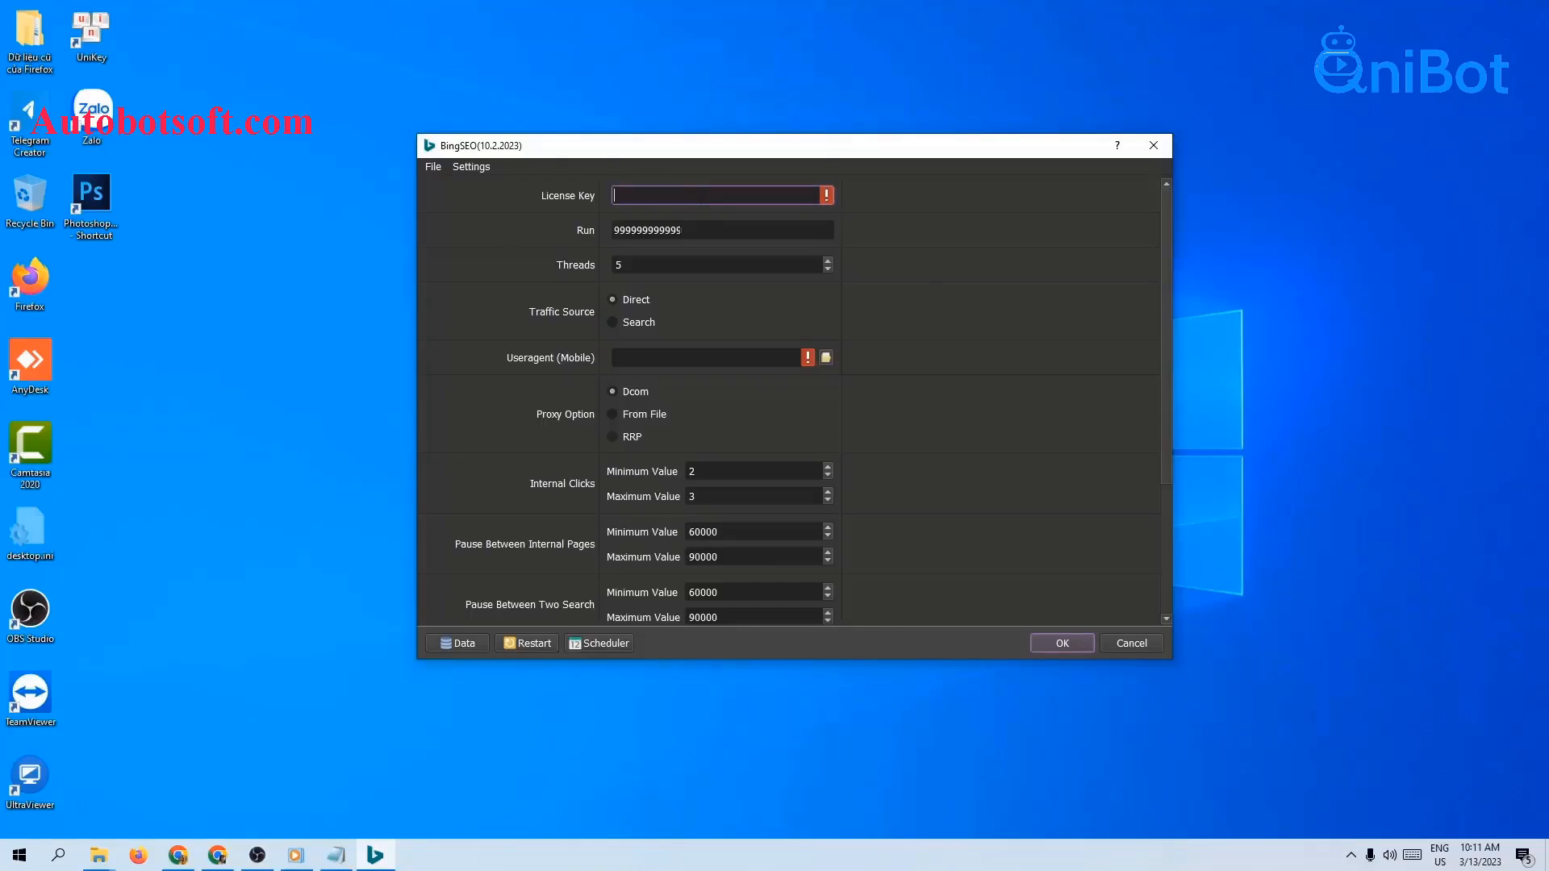
Step: Paste the BingSEO key from QniBot's License page into License Key, then select the Run value
key(alt+Tab)
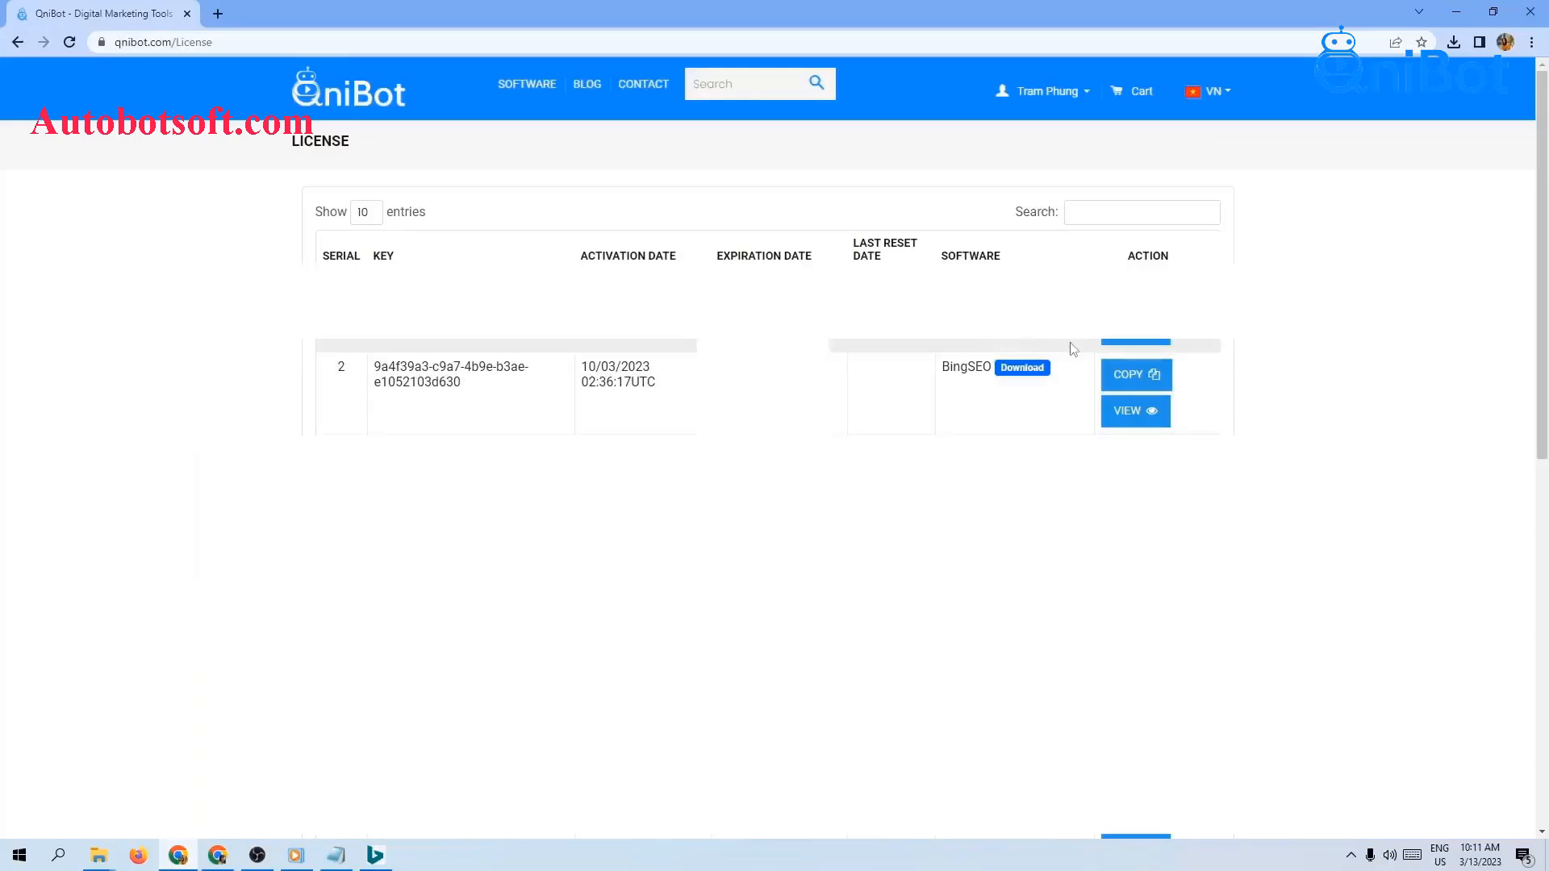
click(1127, 384)
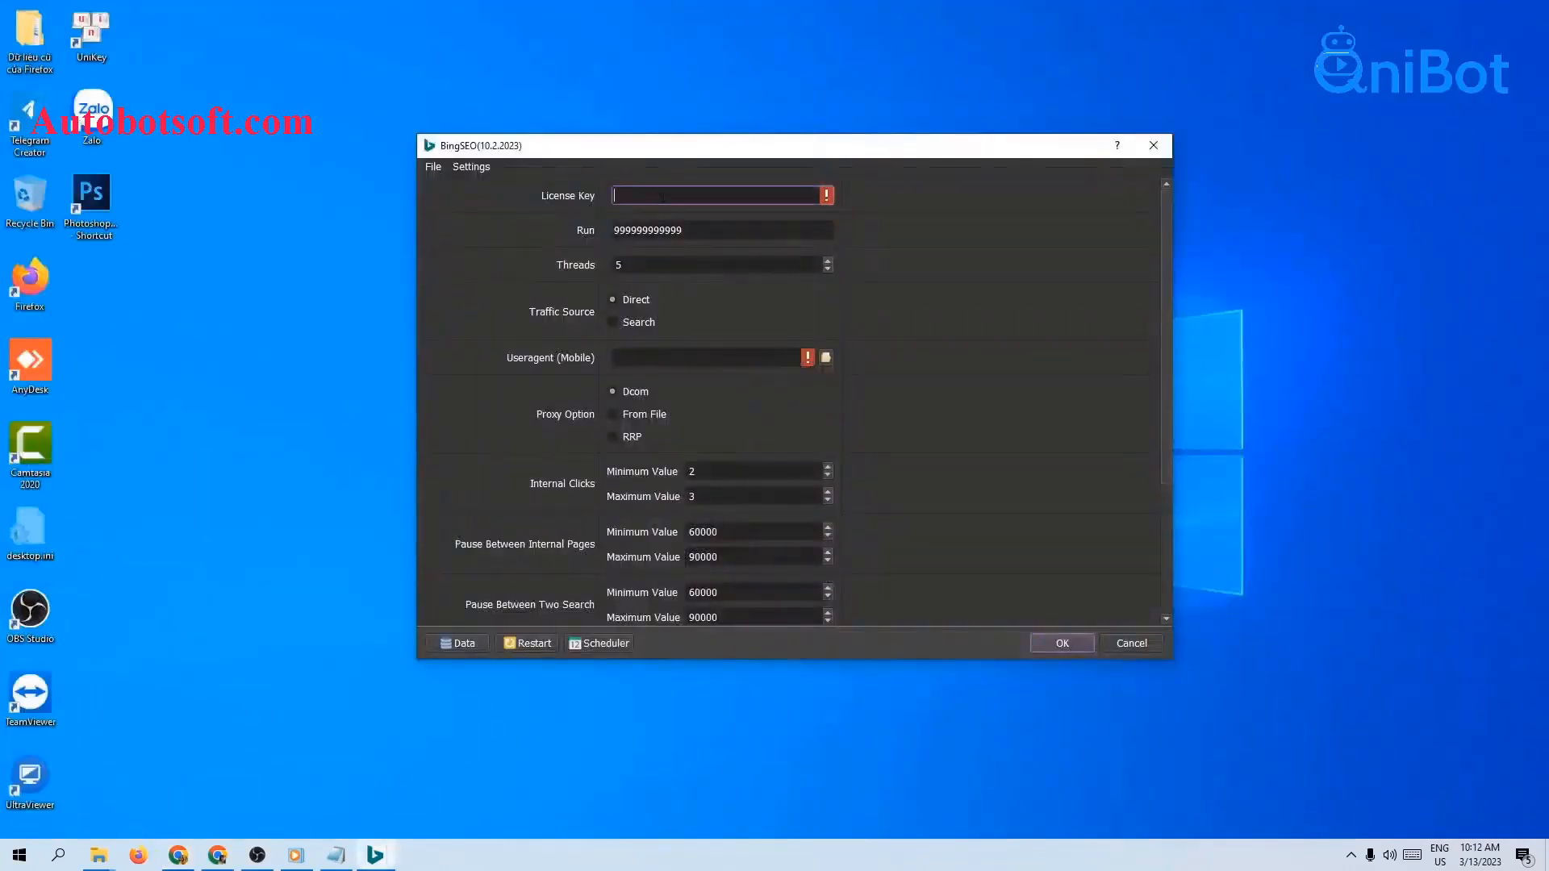
right_click(797, 195)
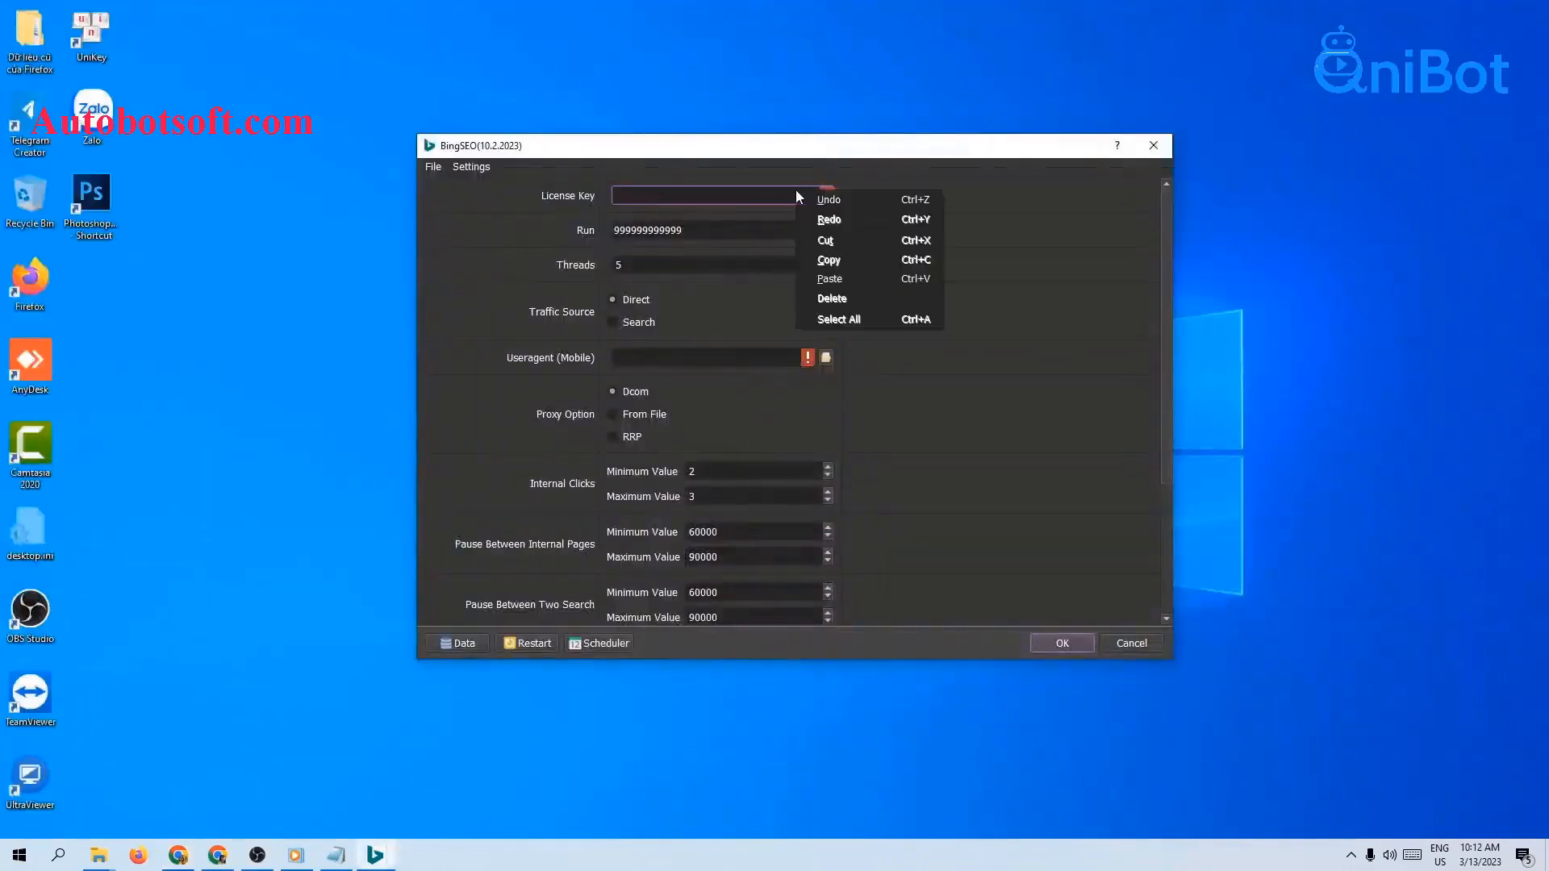
click(830, 278)
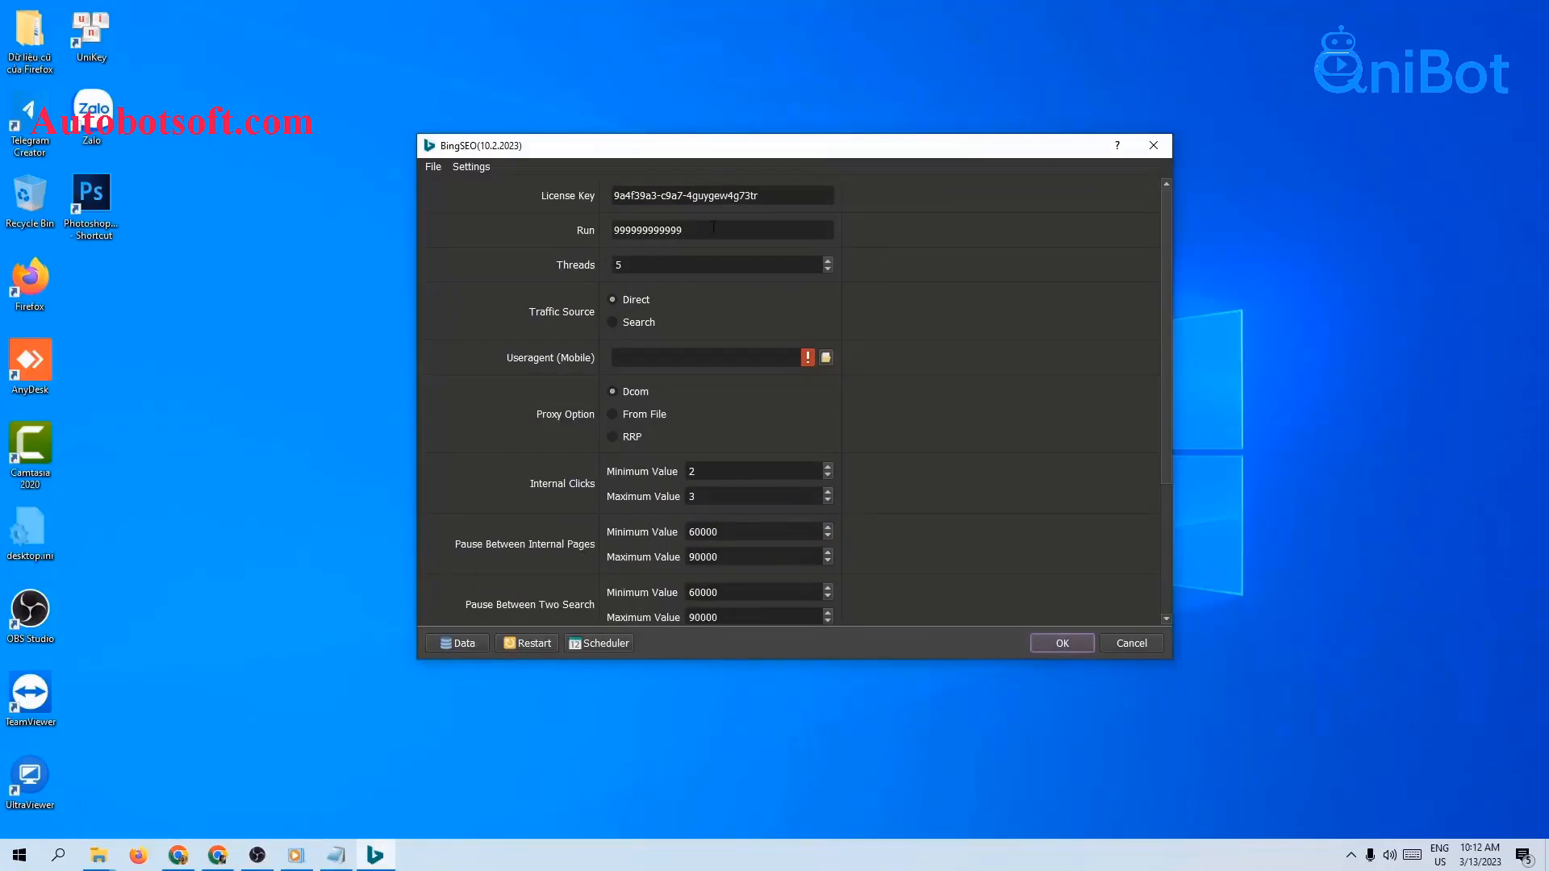
drag(714, 228, 606, 223)
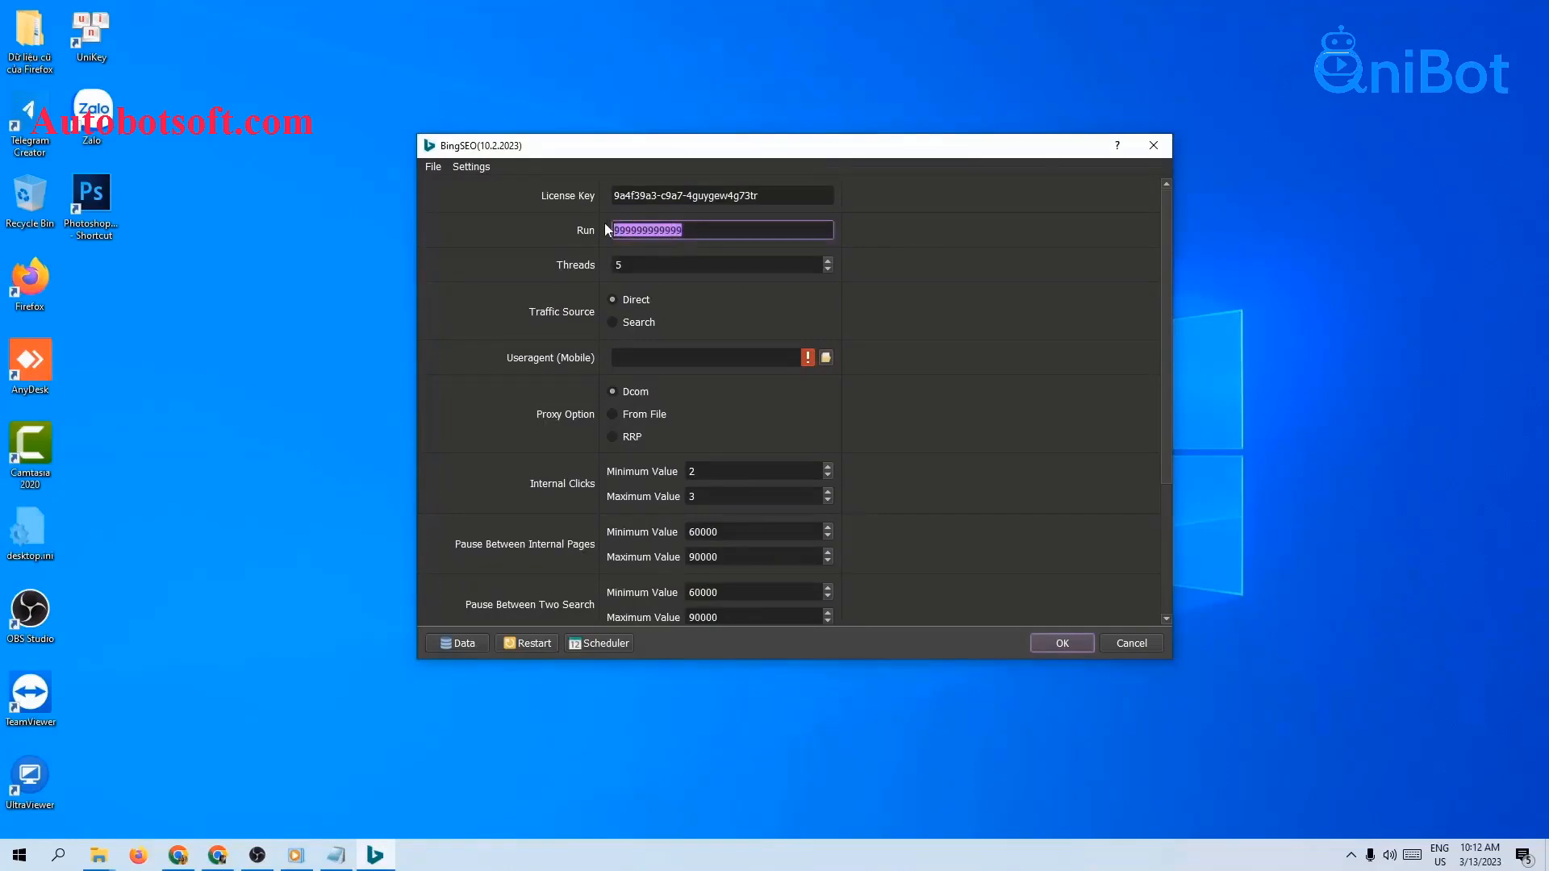
key(BackSpace)
click(627, 266)
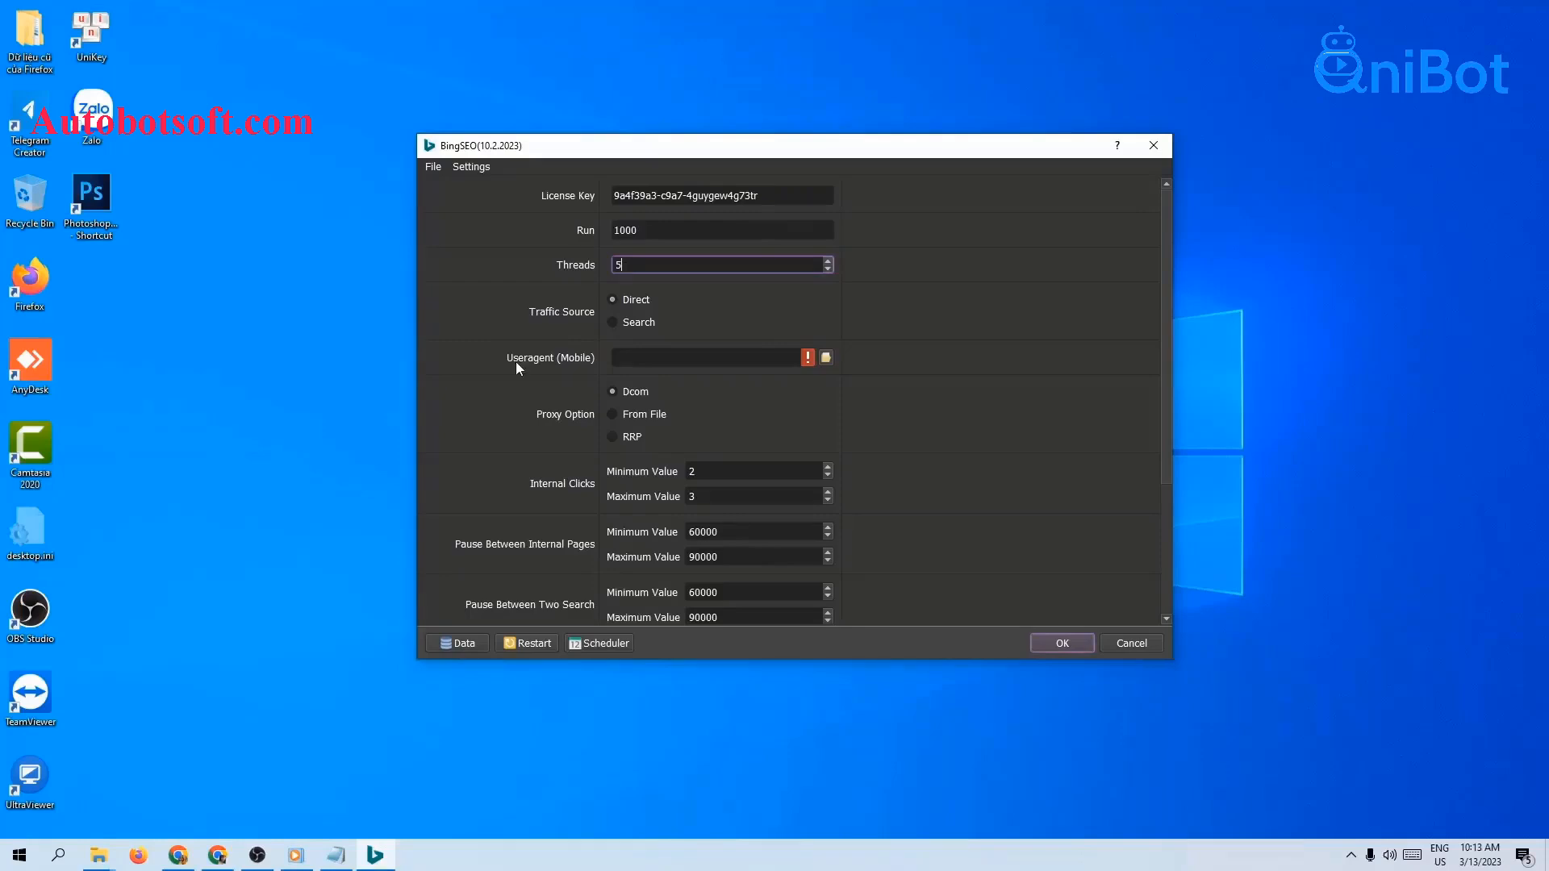
click(653, 362)
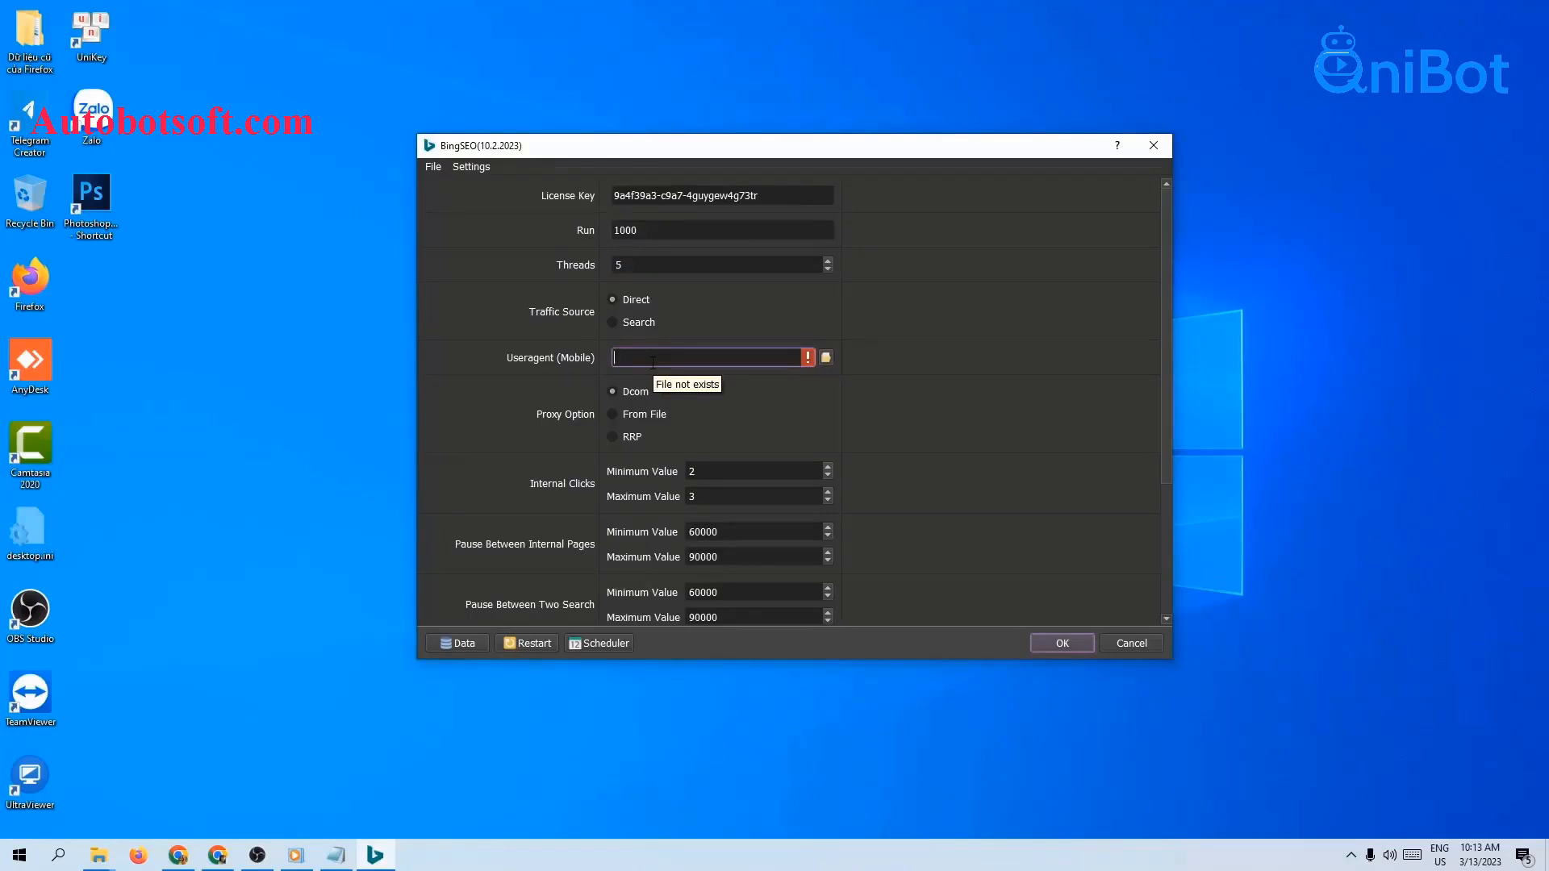
Step: Load AndroidMobile_000001.txt from the BingSEO folder as the Useragent (Mobile) file
mouse_move(98, 855)
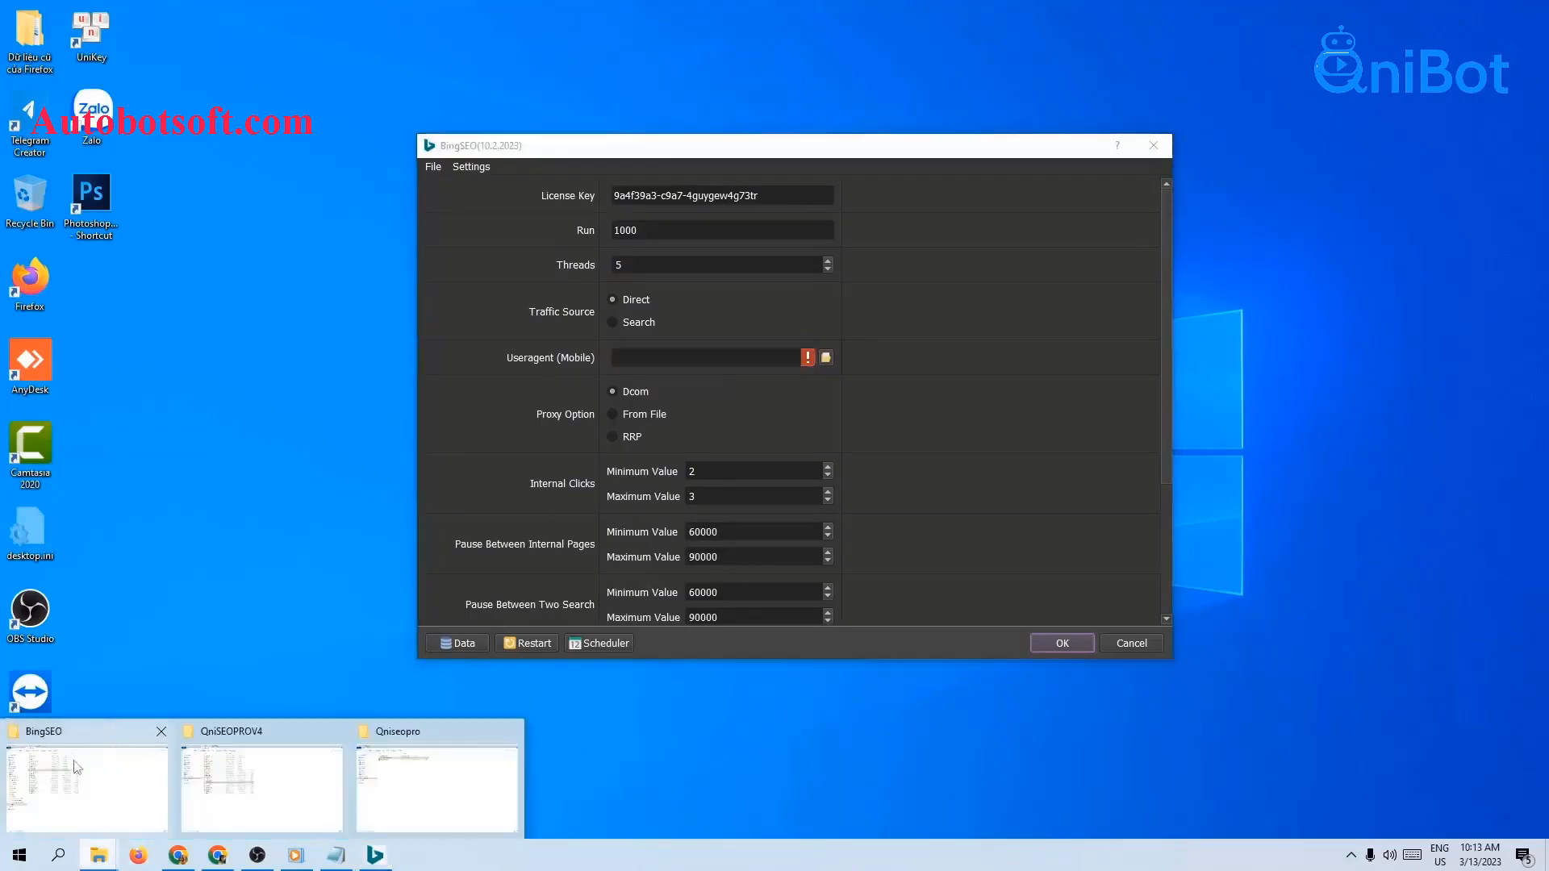
click(86, 787)
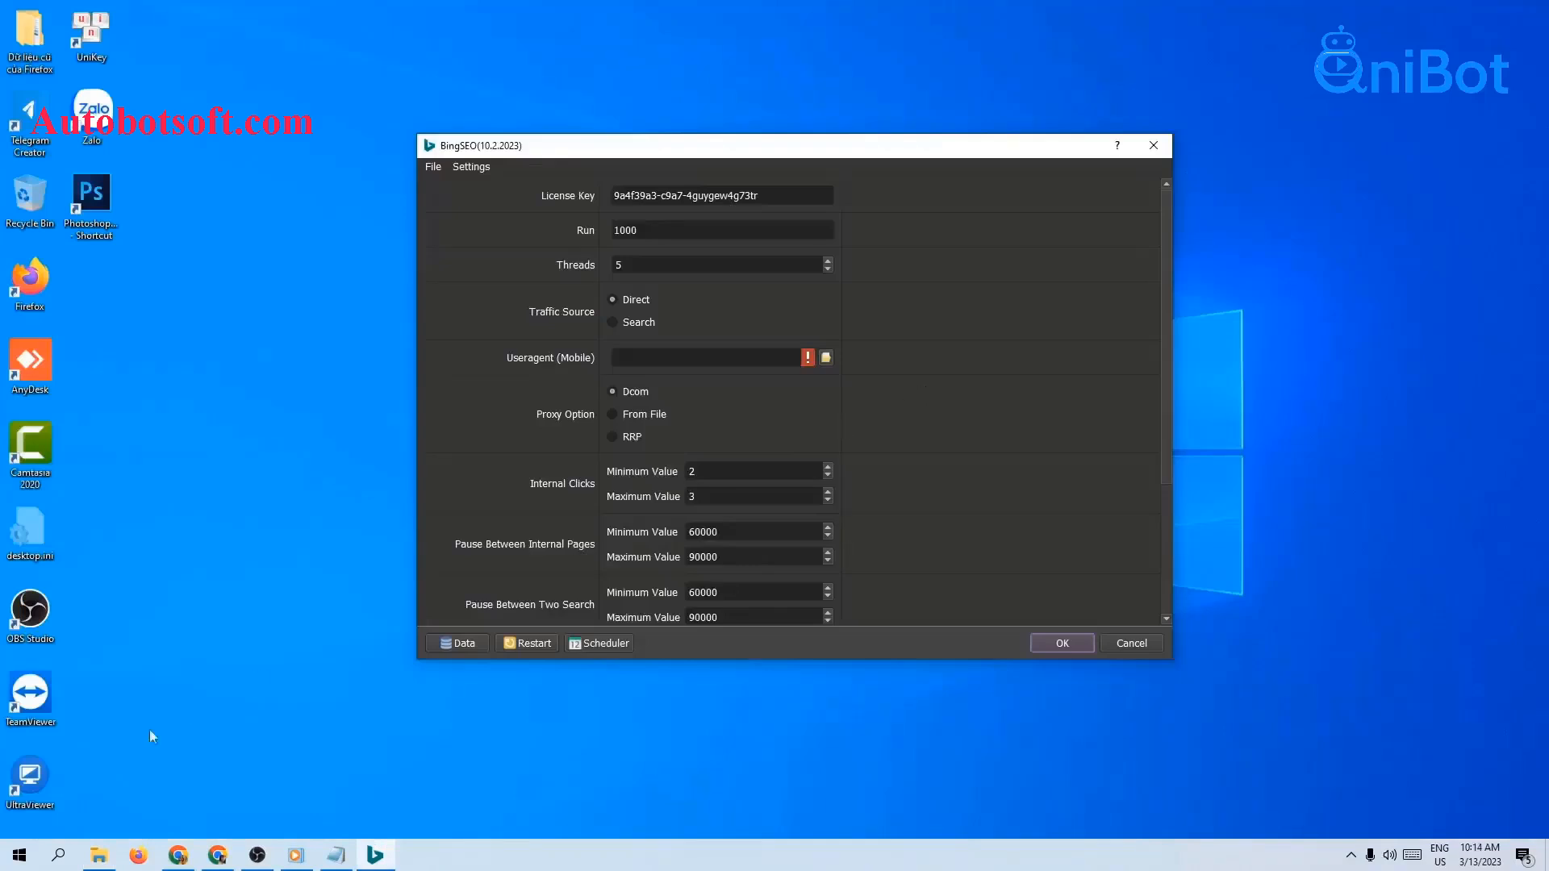
click(106, 851)
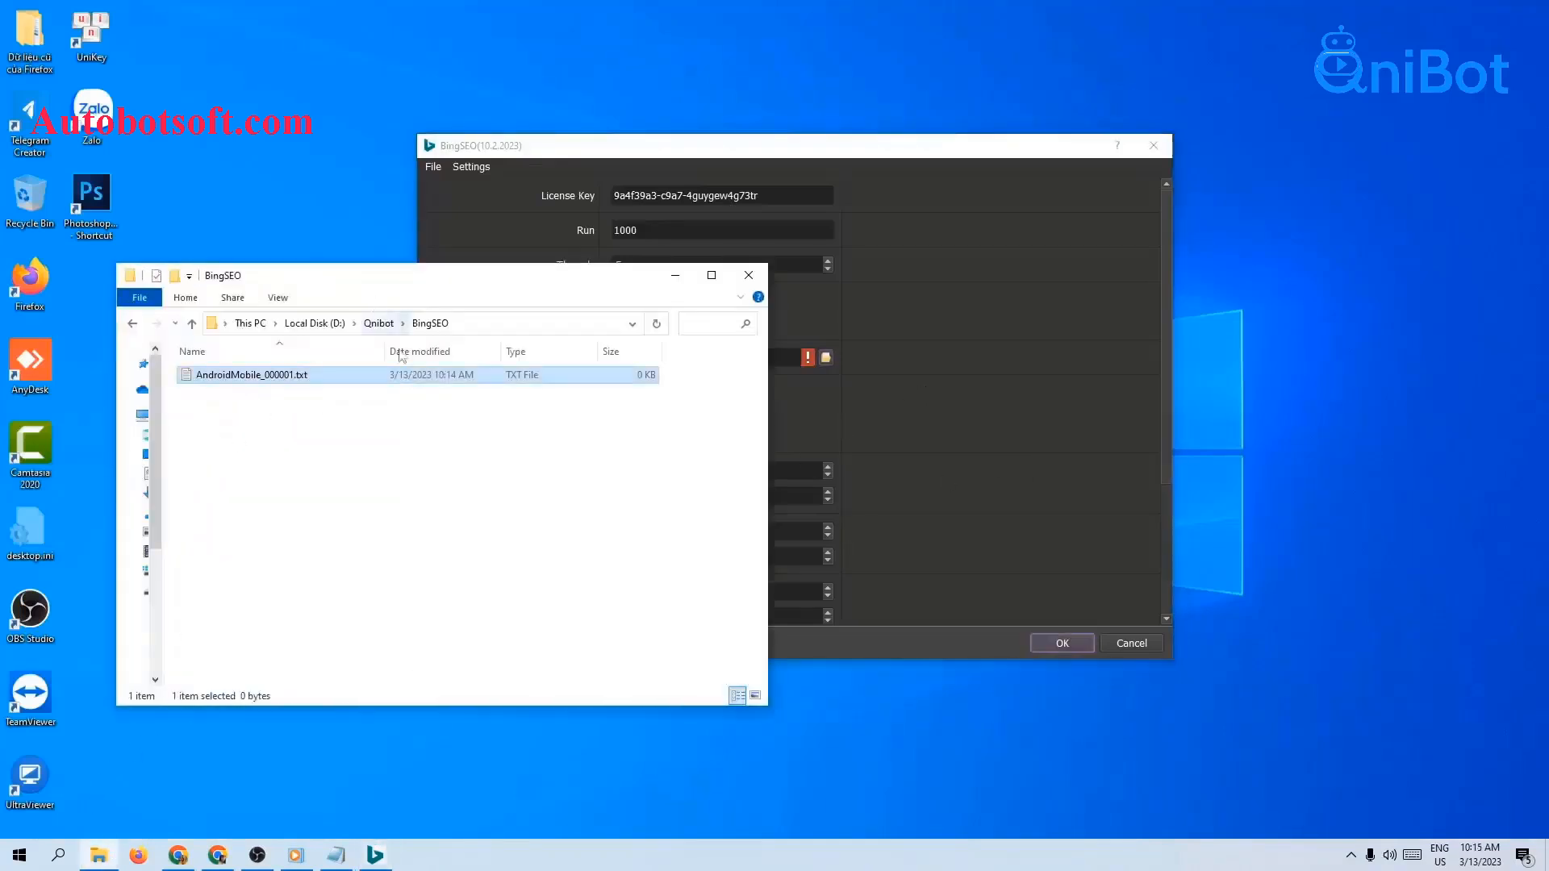
click(917, 428)
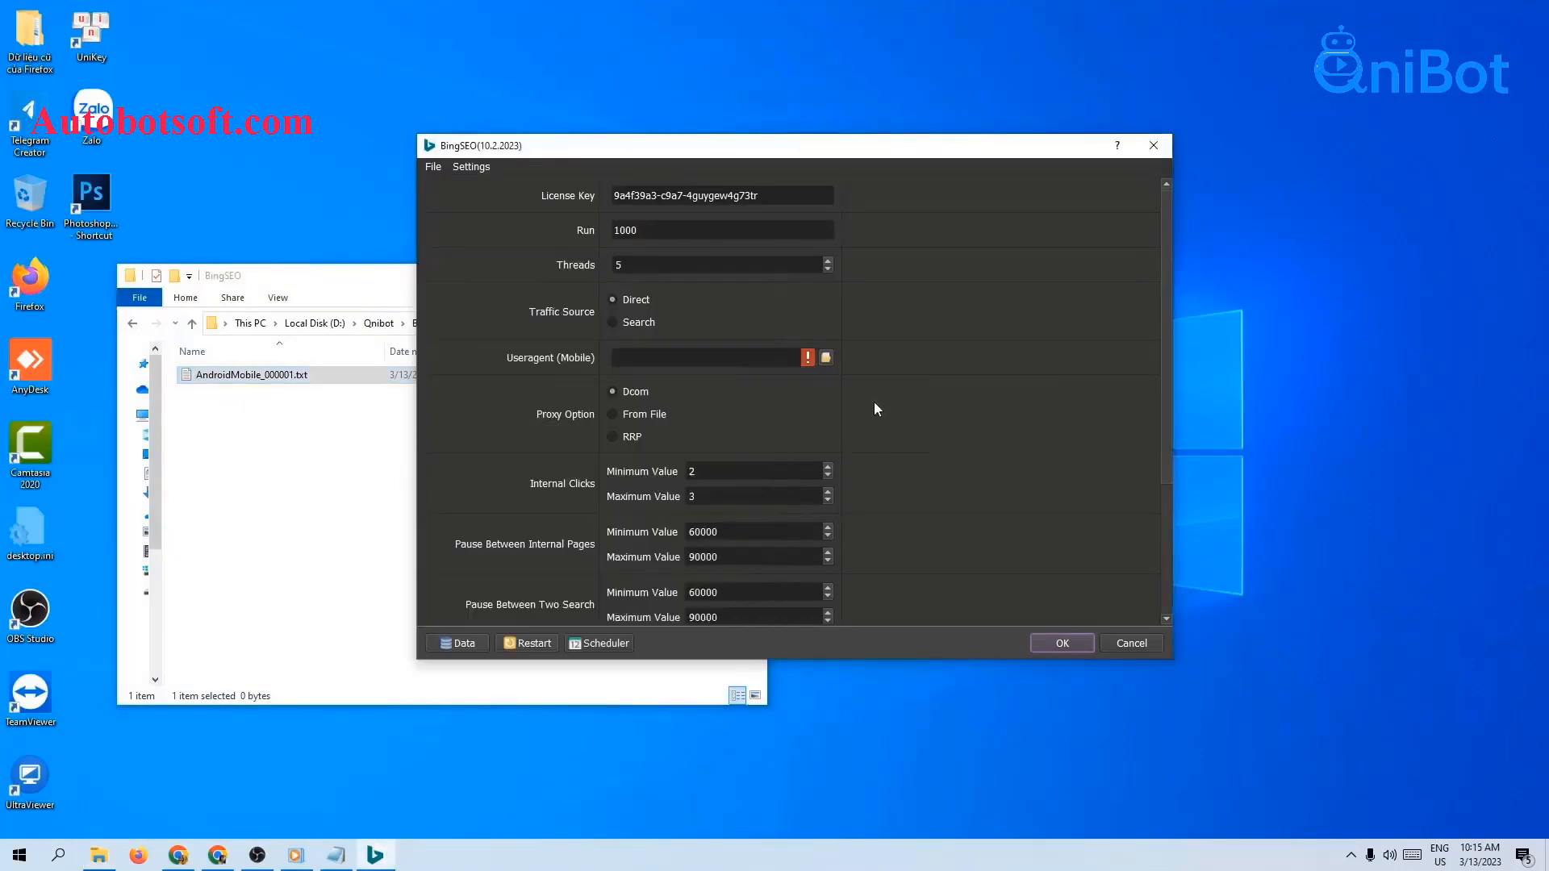
click(826, 358)
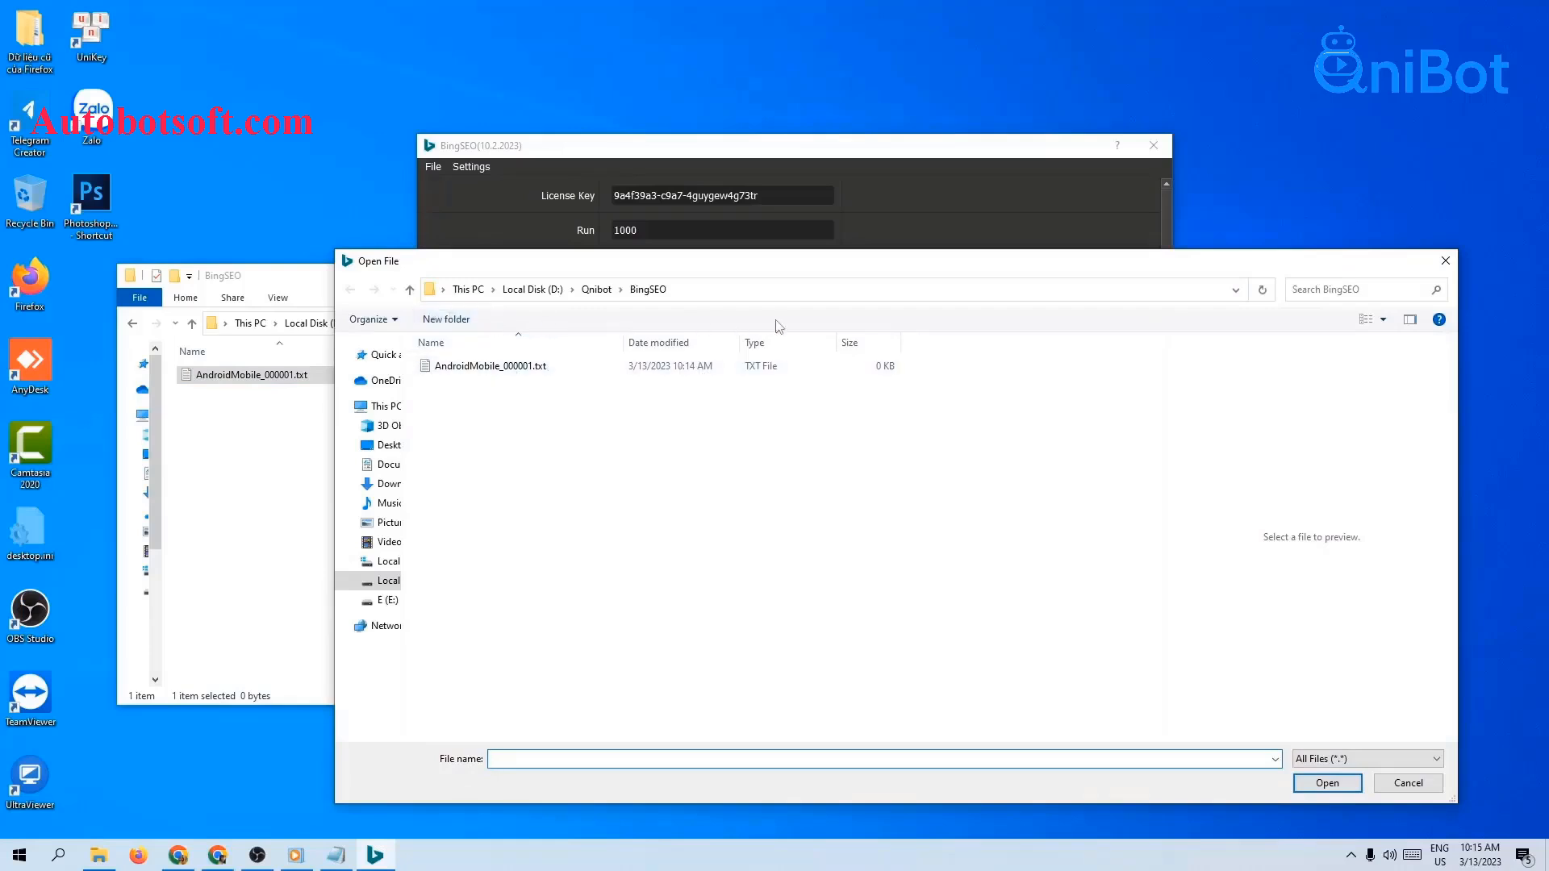
click(534, 368)
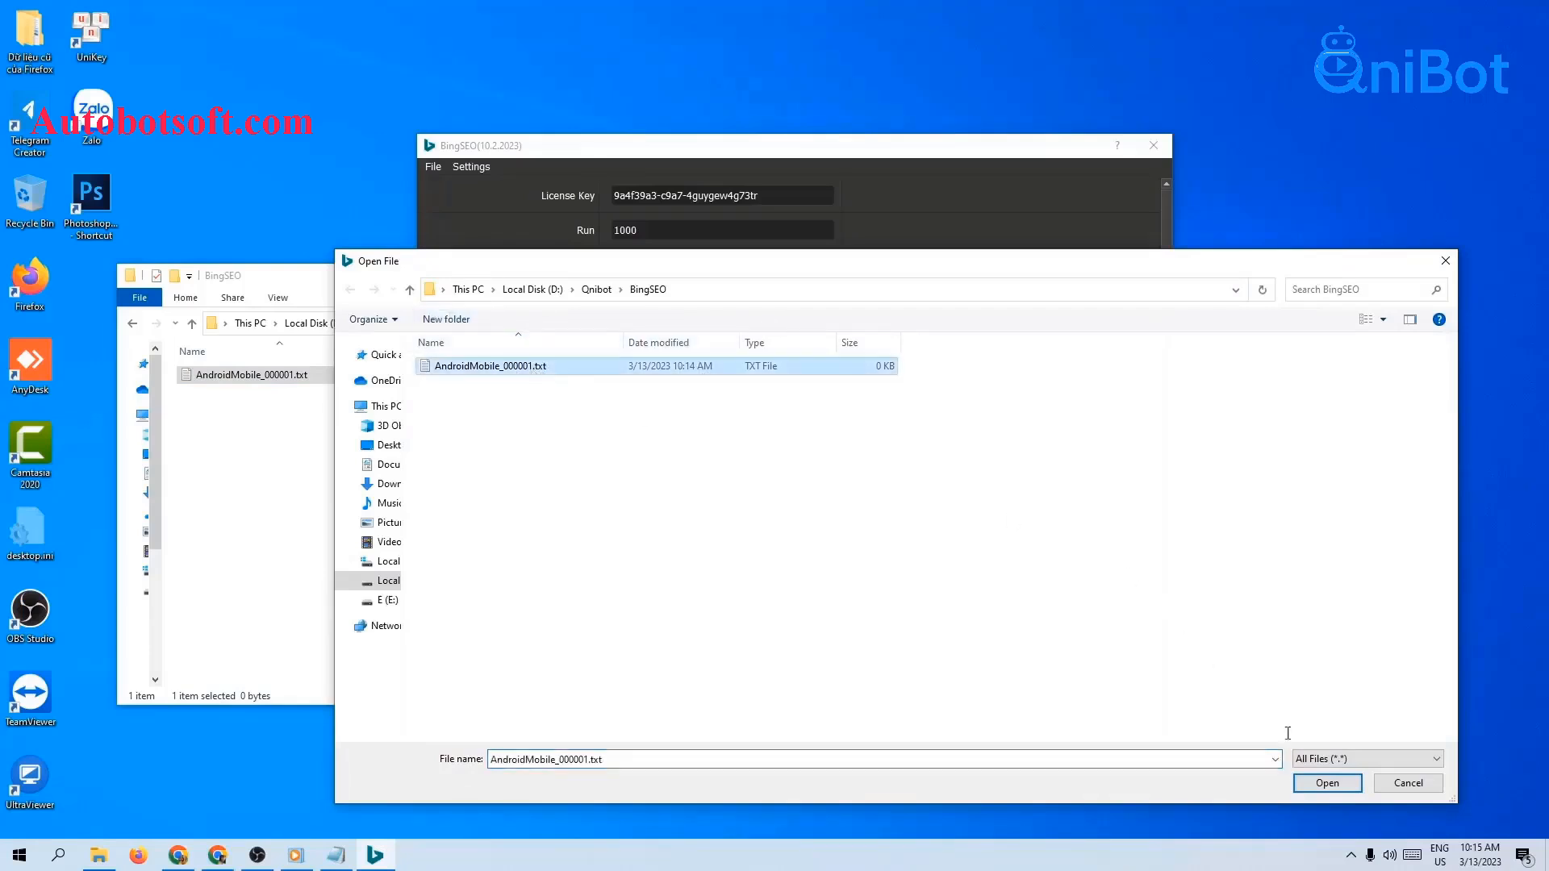
click(1333, 786)
click(376, 300)
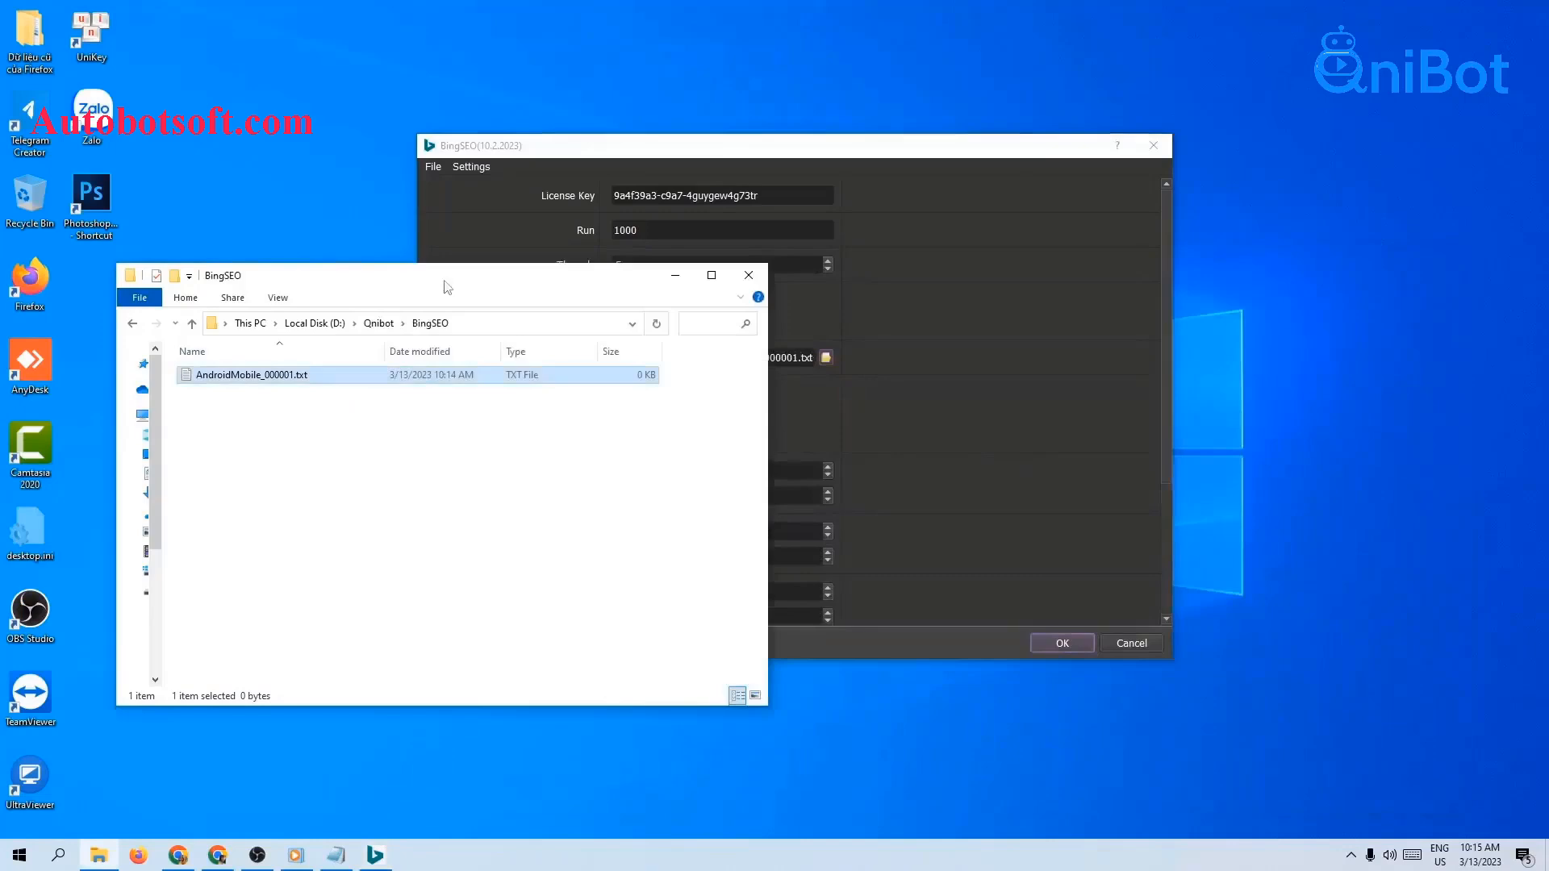
click(675, 284)
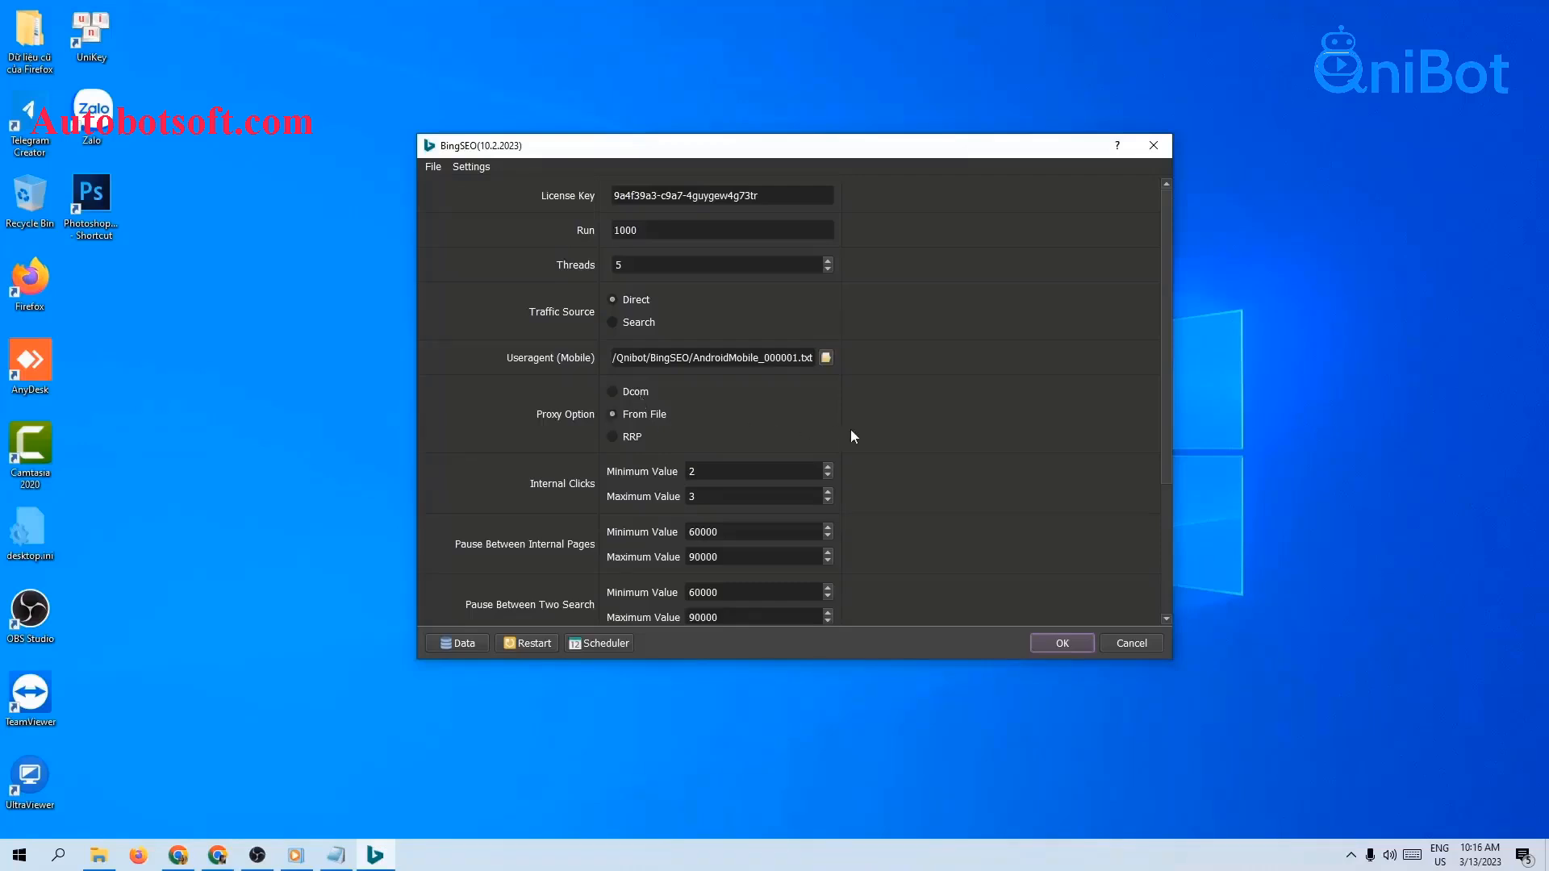
Step: Set the File Proxies source to LinesFromFile
scroll(966, 438, down, 2)
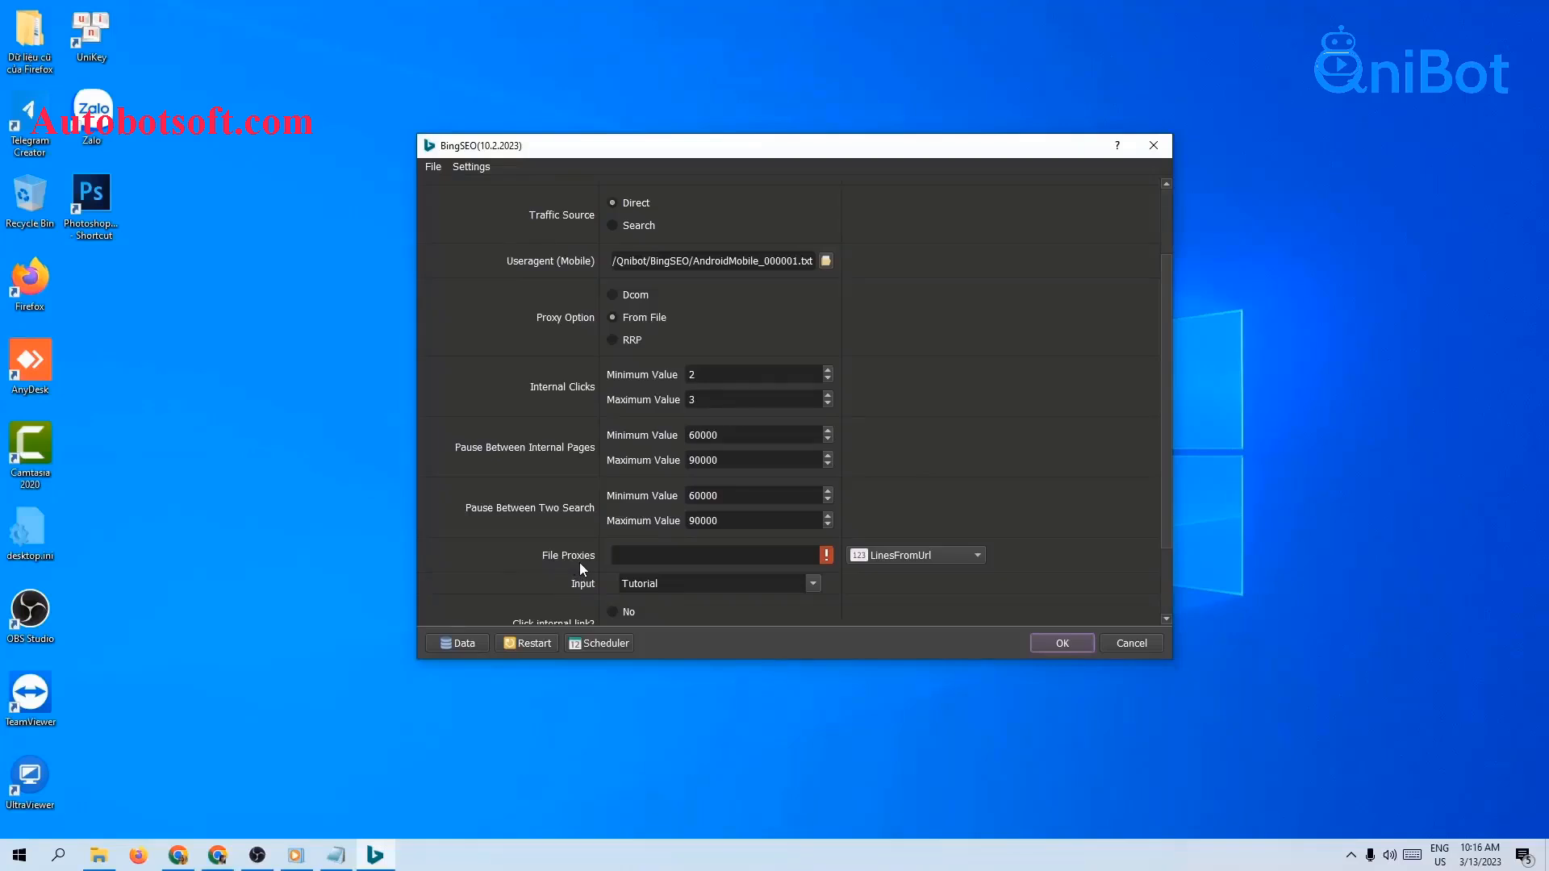
click(924, 557)
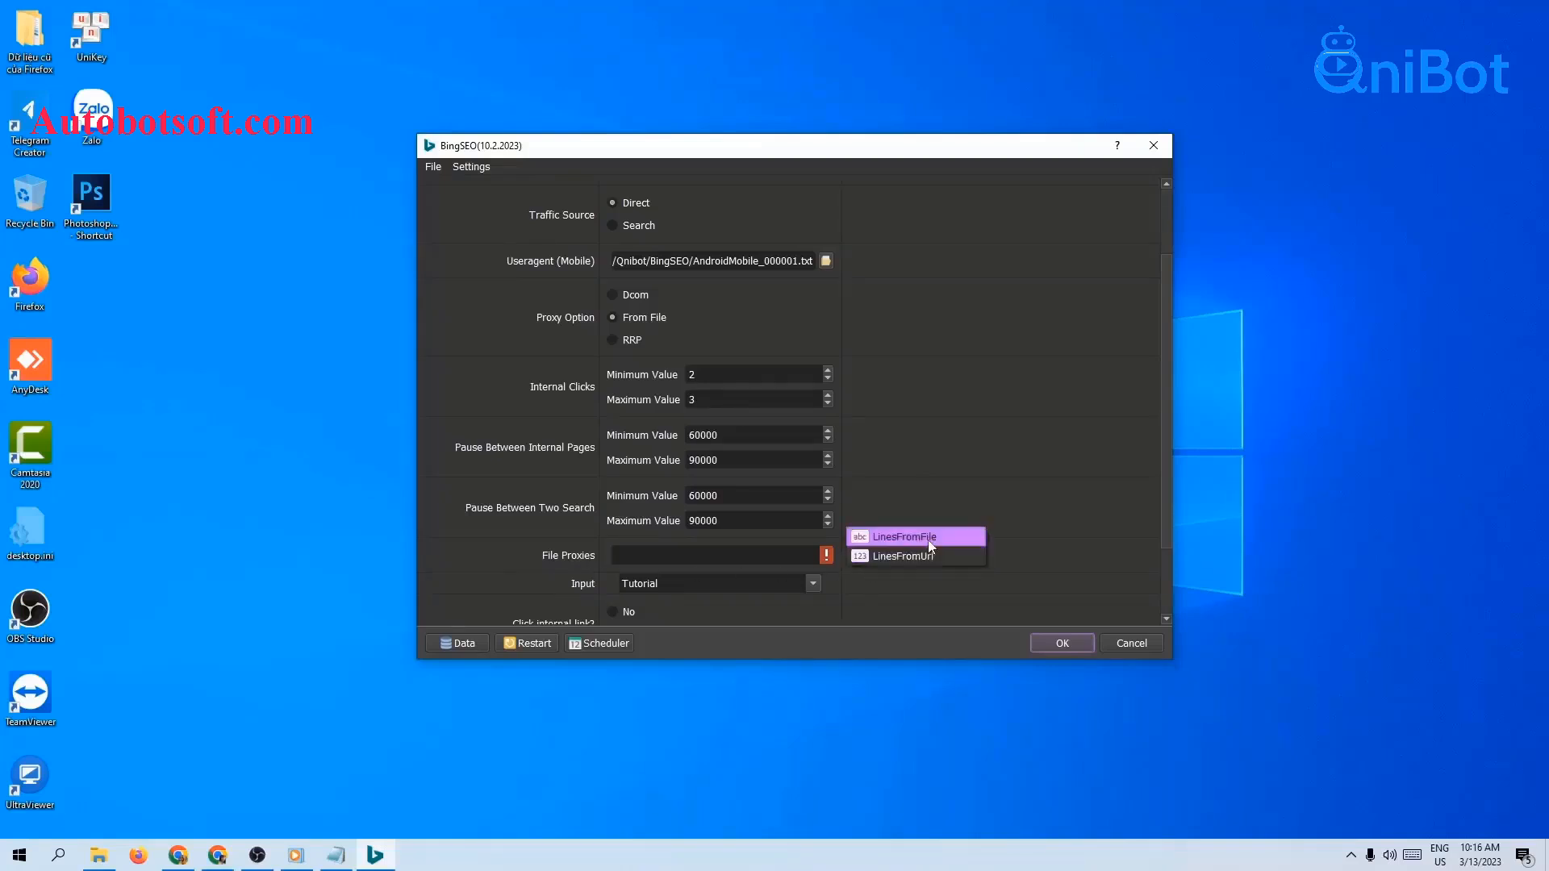
click(928, 540)
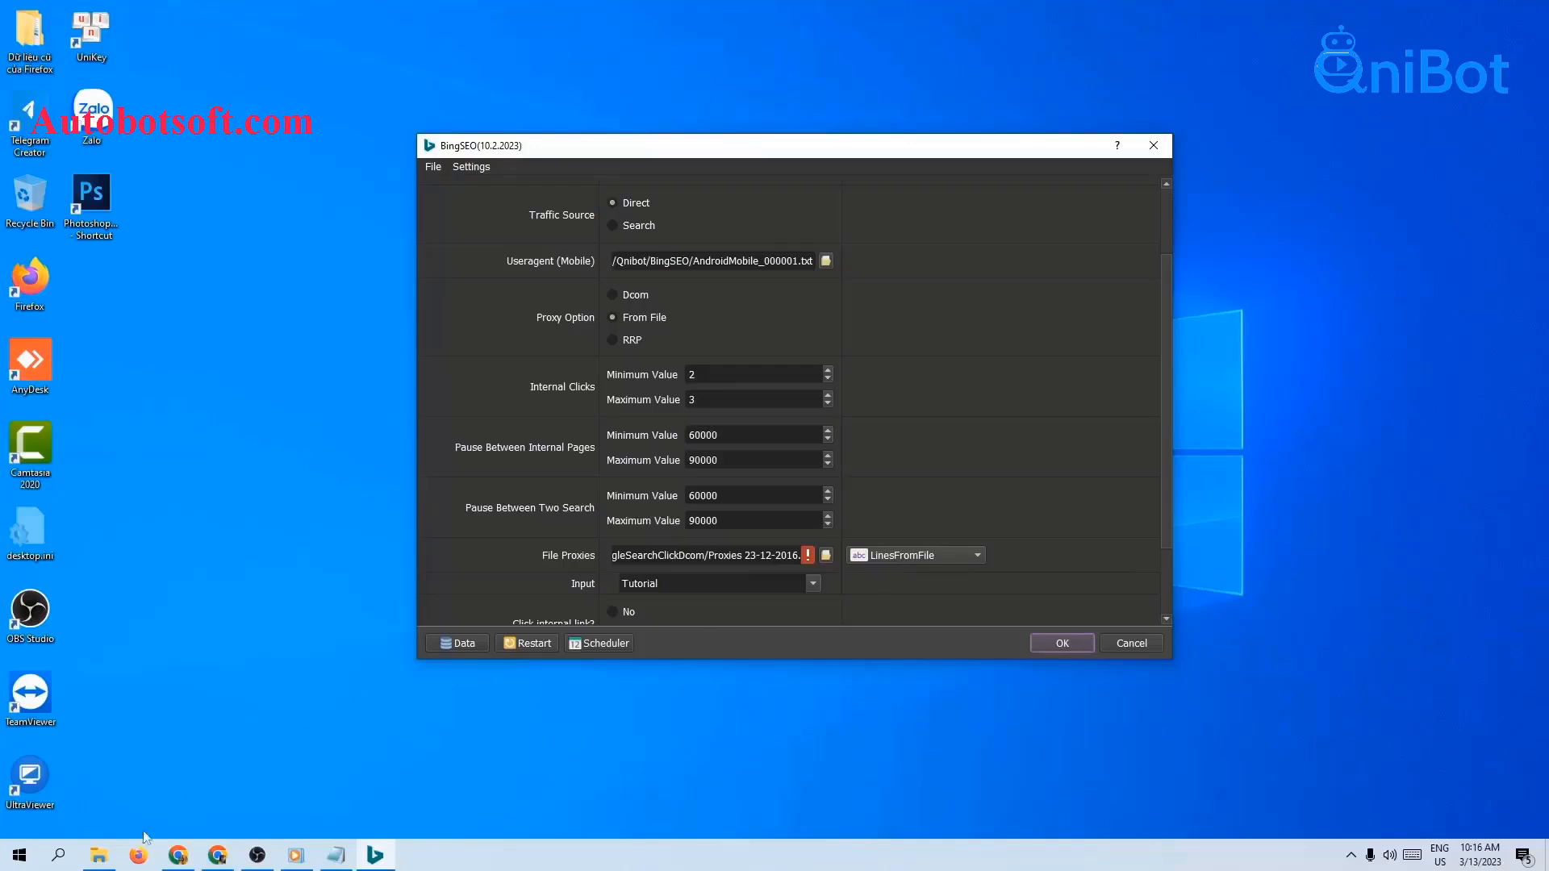
Step: Create a new text document in the BingSEO folder
click(99, 855)
right_click(262, 391)
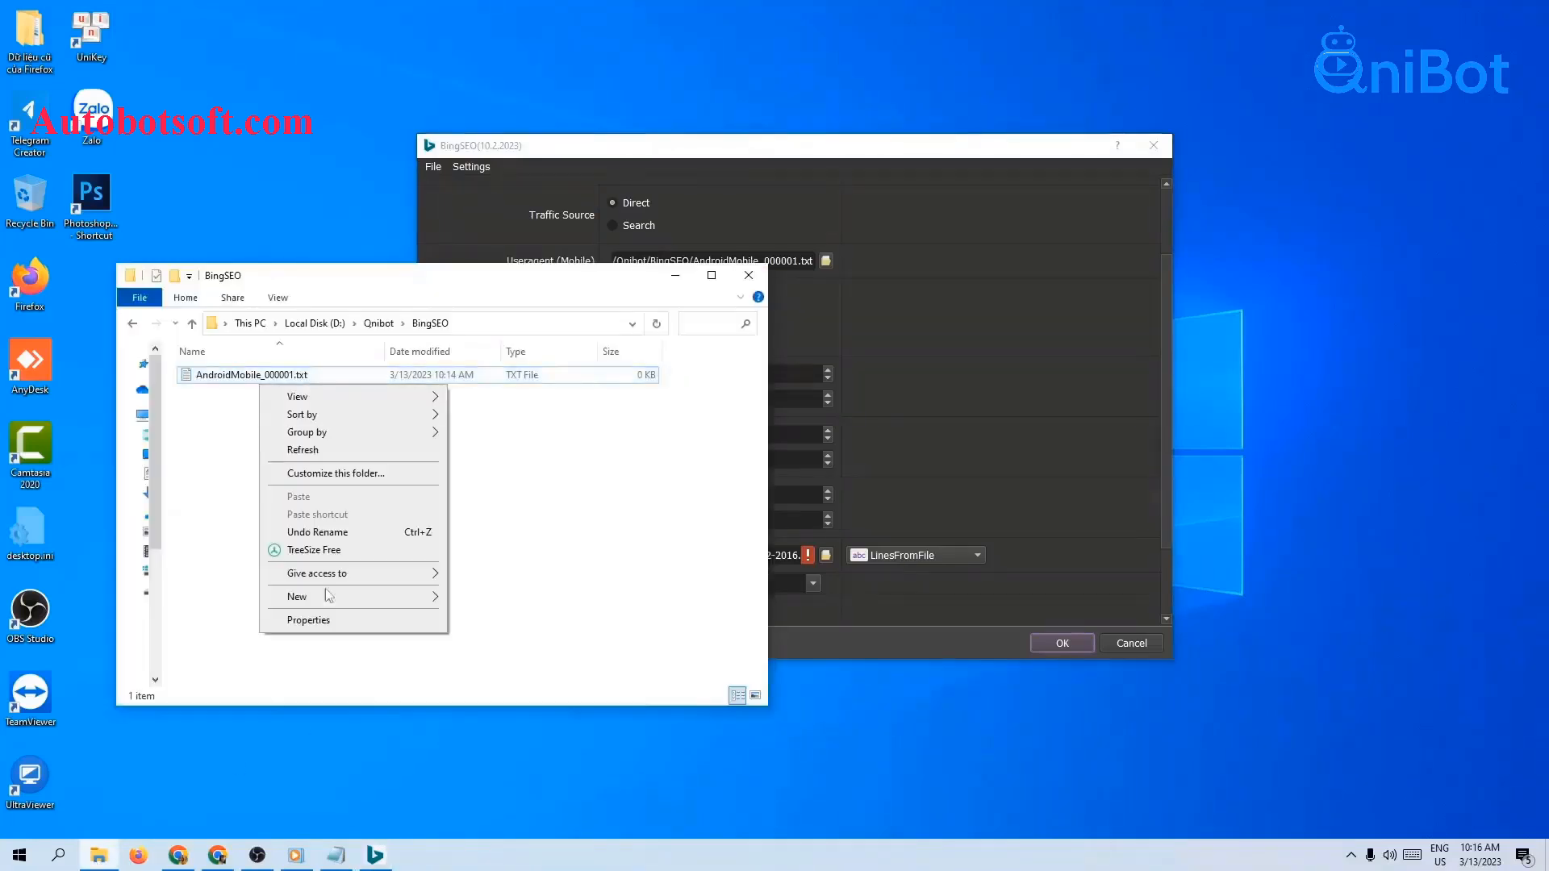
mouse_move(327, 597)
click(492, 788)
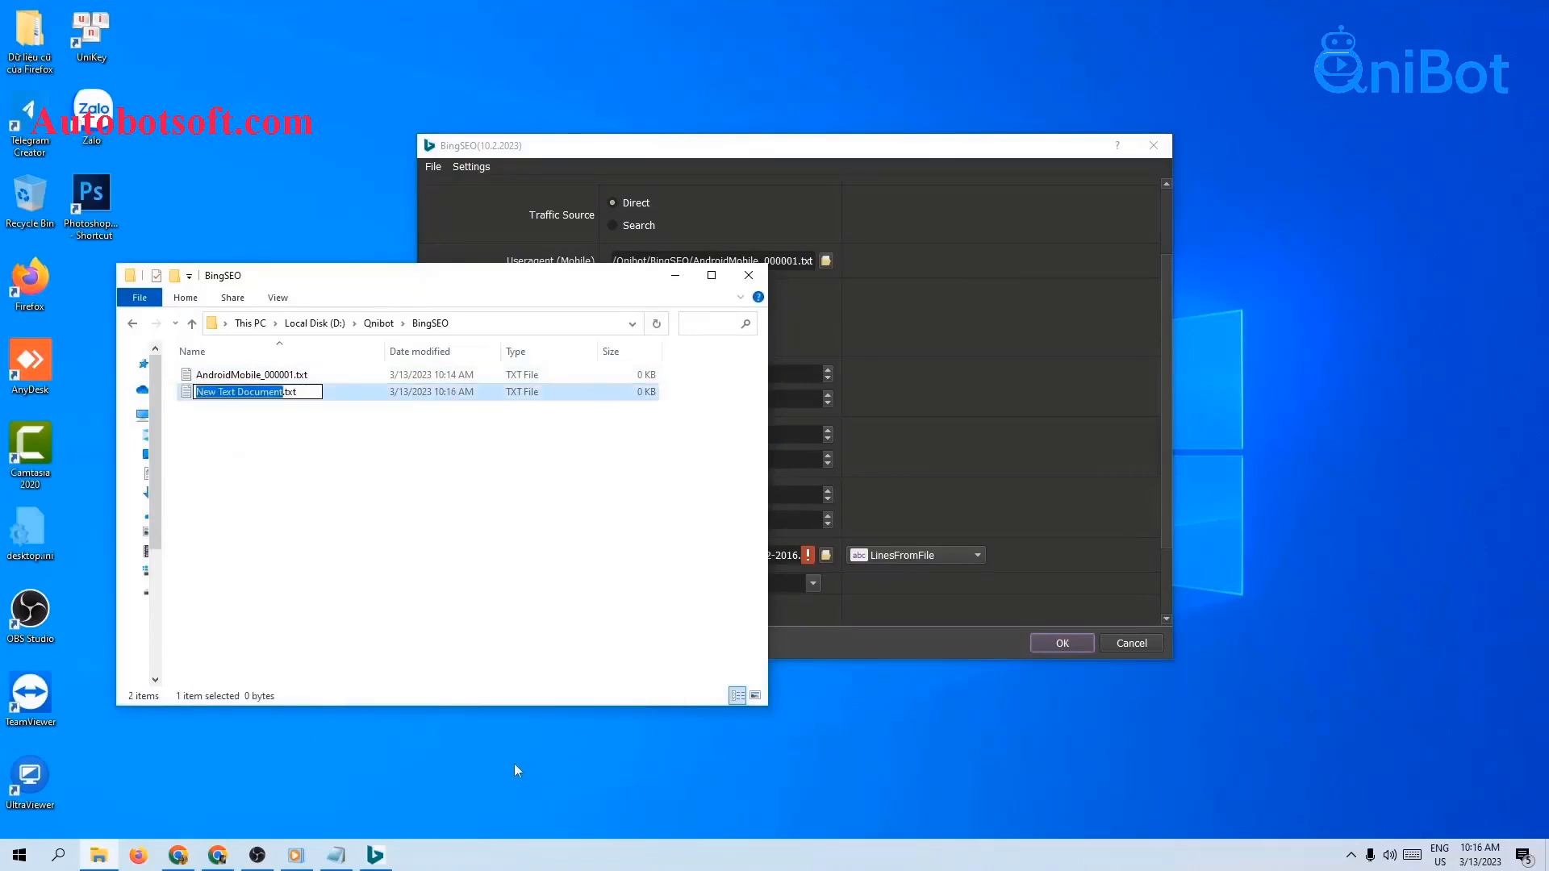
Step: Name the new file PROXY.txt and open it in Notepad
text(PROXY)
key(Return)
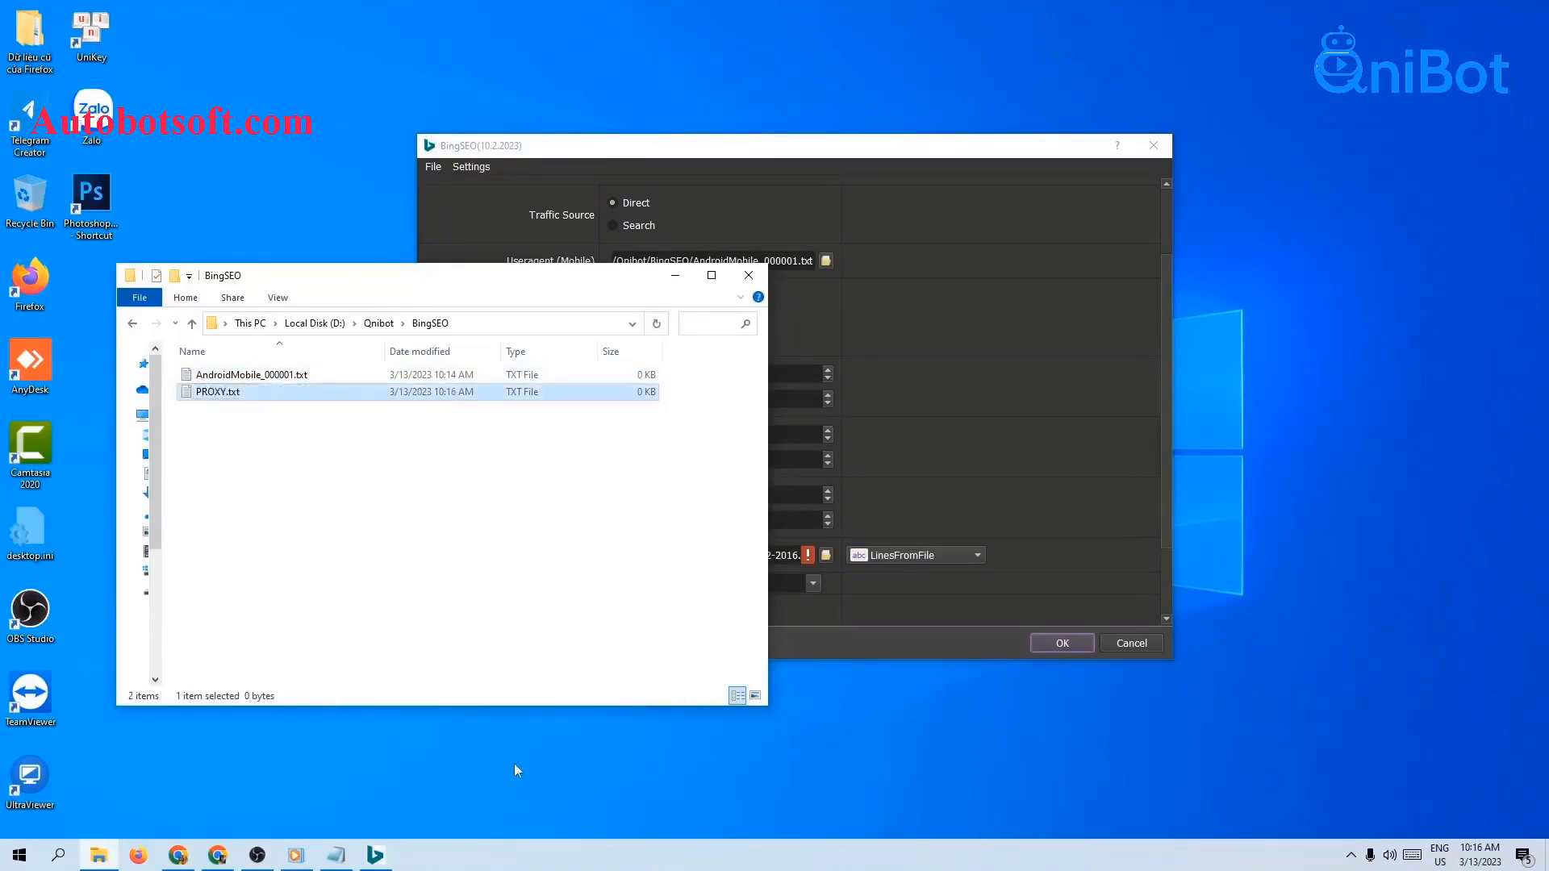
double_click(211, 394)
click(710, 307)
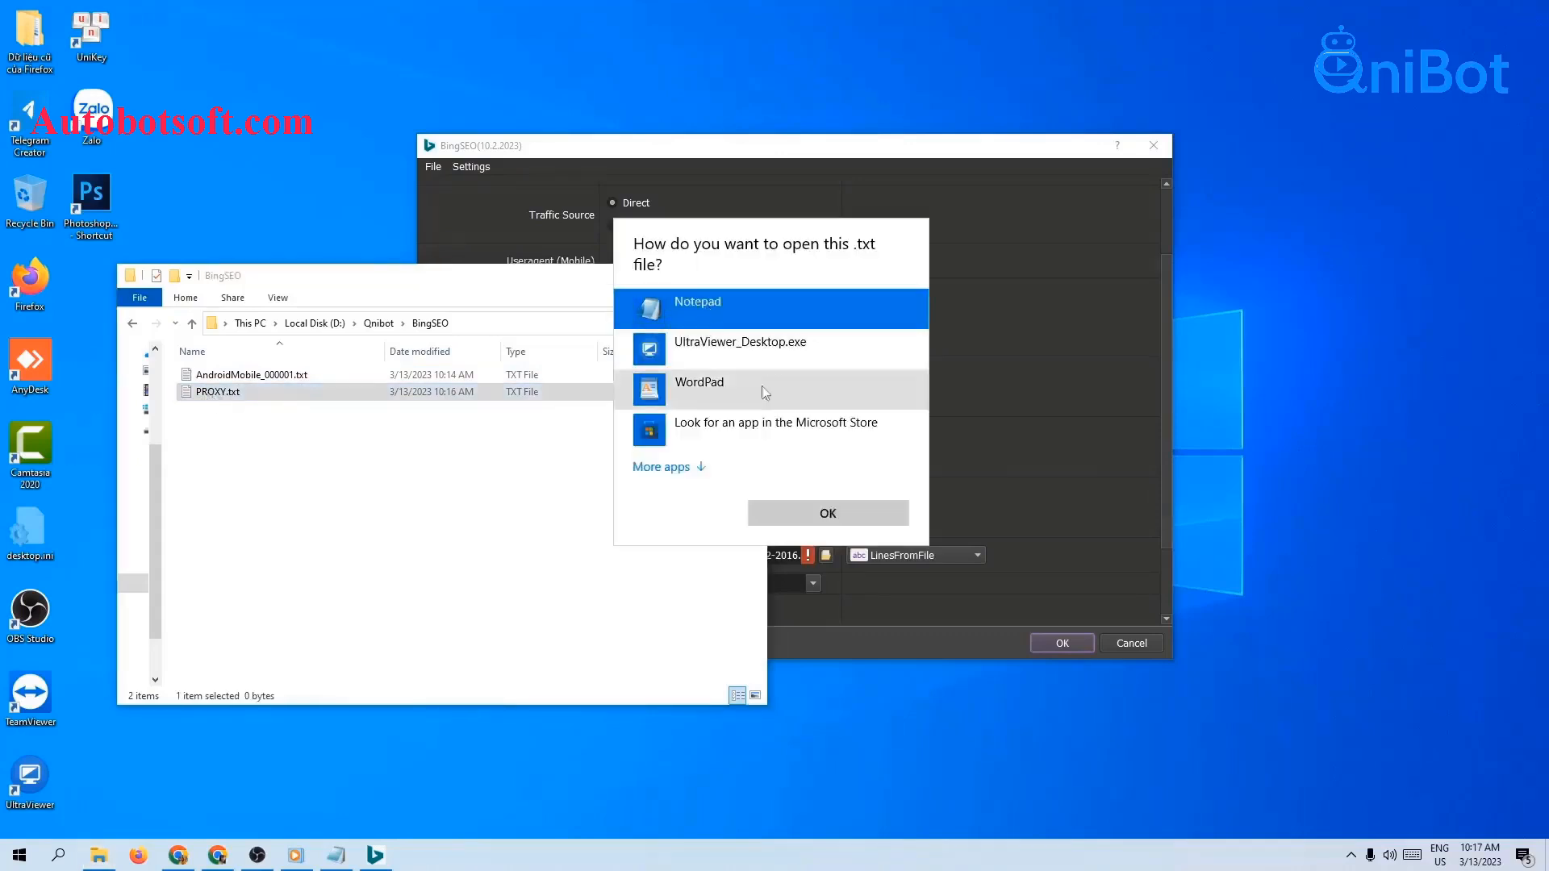
click(828, 513)
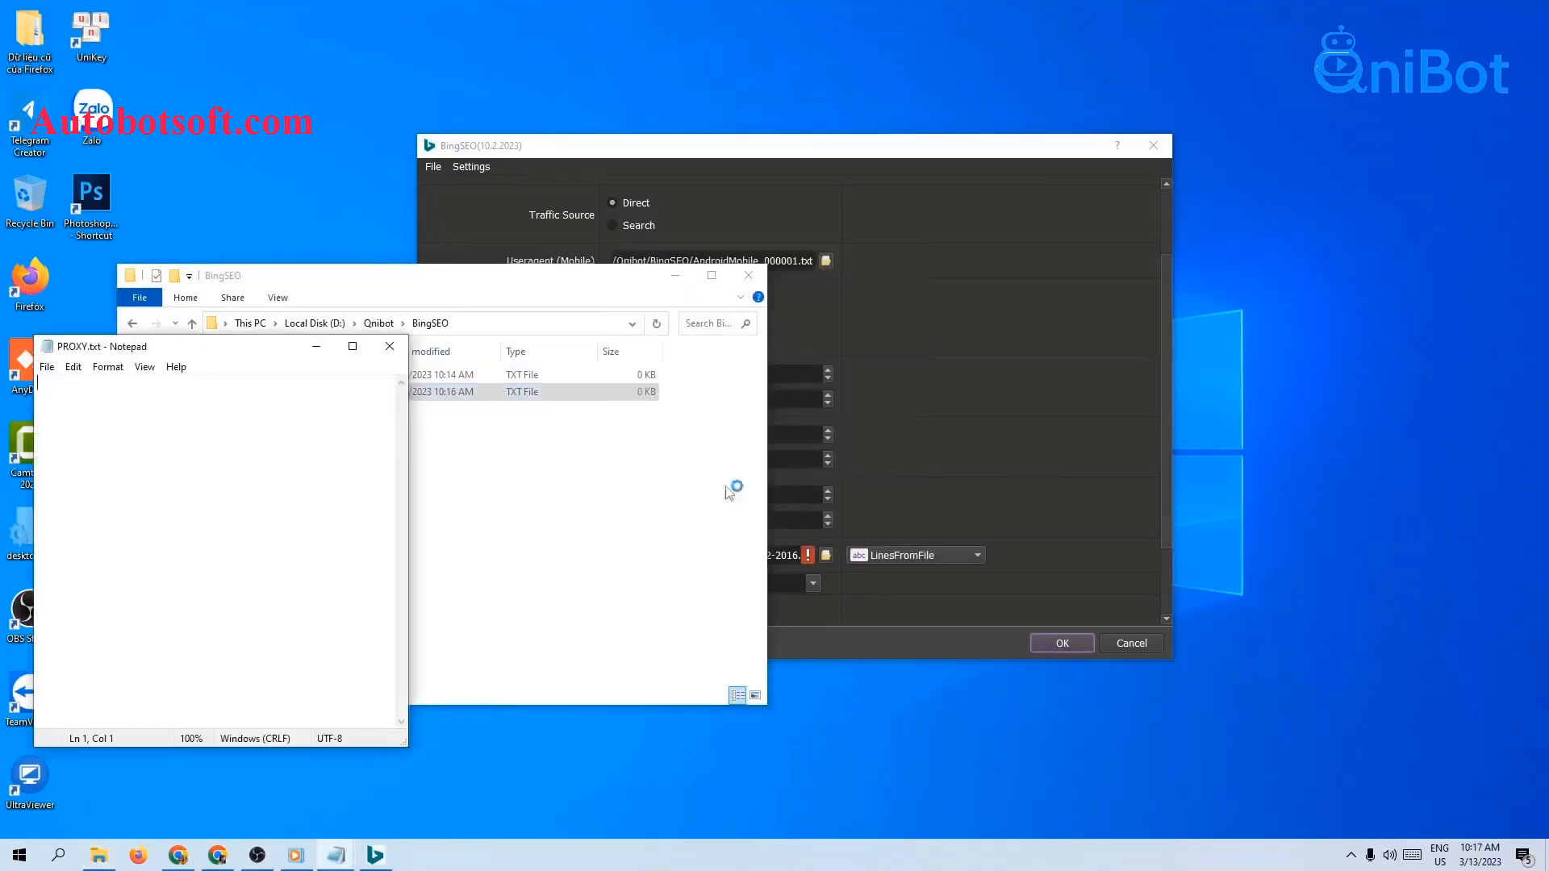
Step: Paste the 27 proxy IP:port lines into PROXY.txt and save it
click(675, 276)
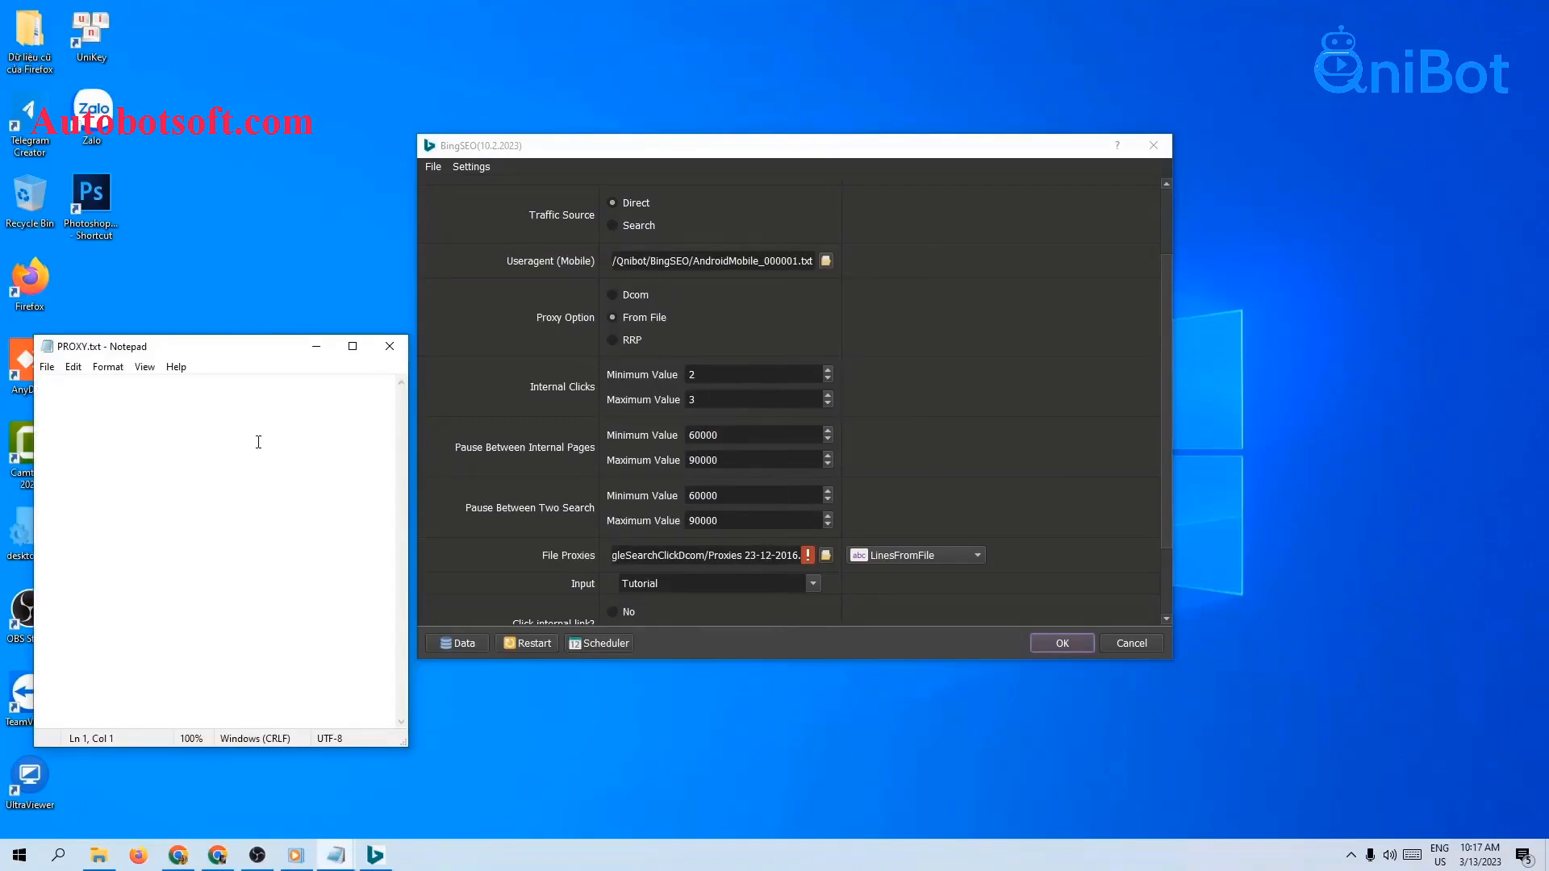
key(ctrl+v)
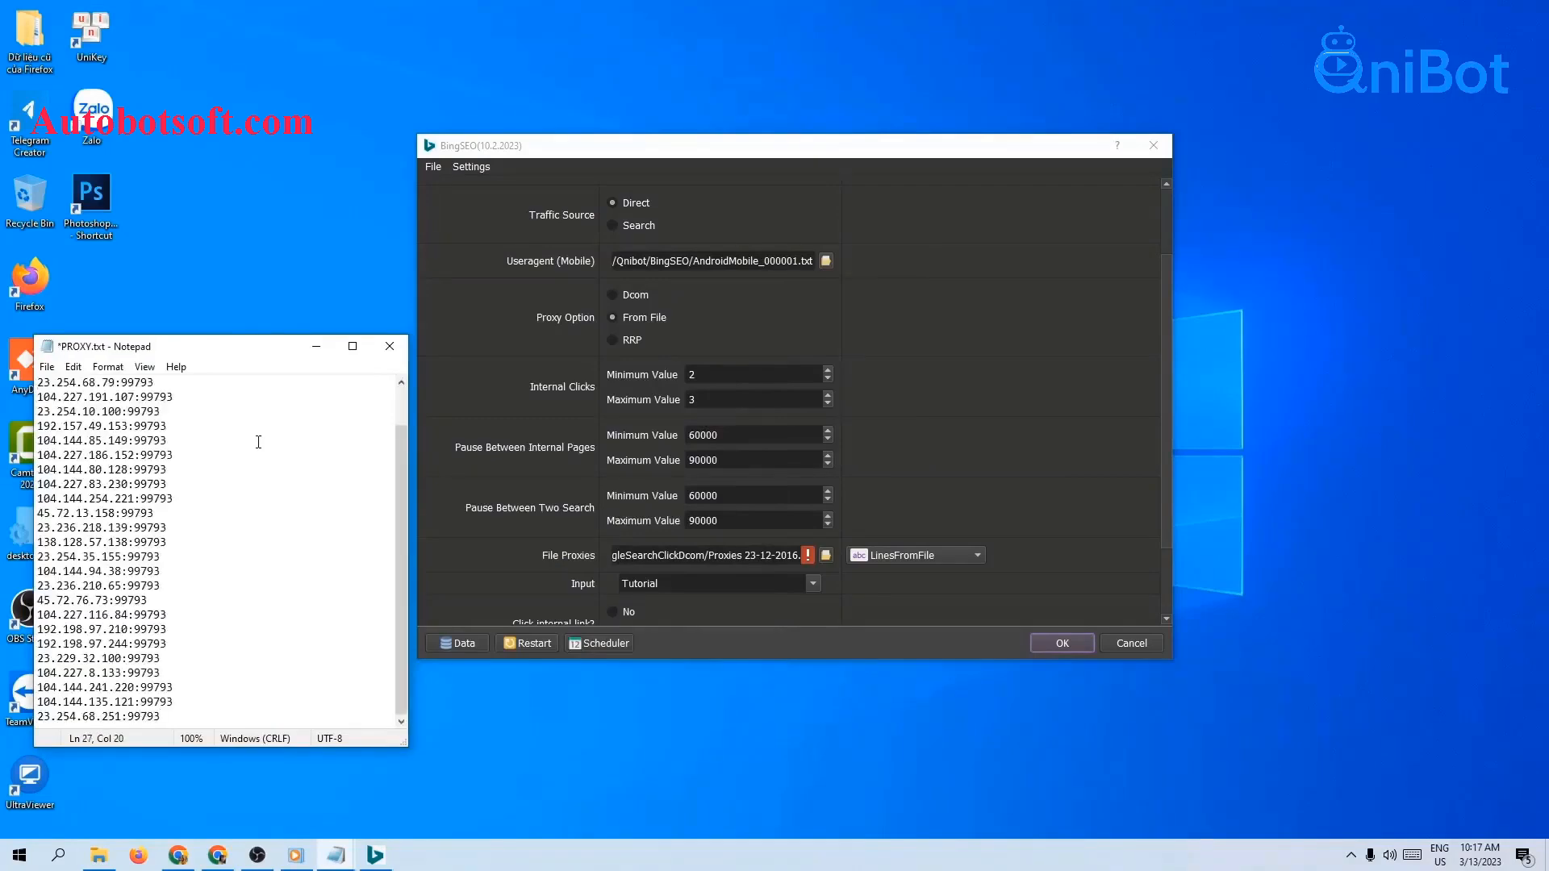
click(53, 374)
click(76, 438)
Step: Load PROXY.txt as the File Proxies file
click(828, 555)
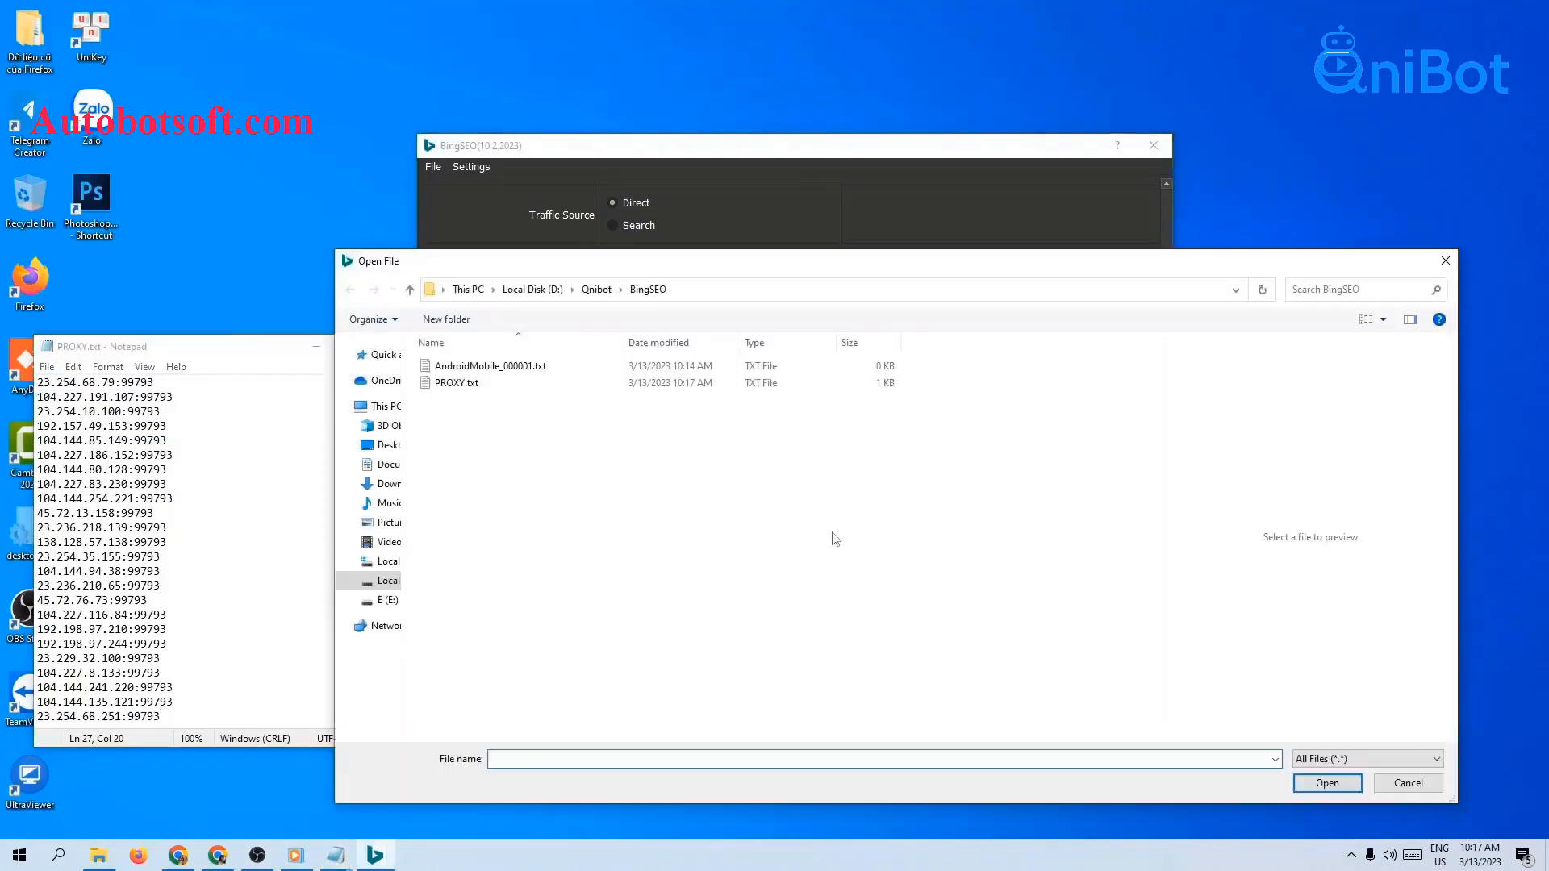
click(482, 385)
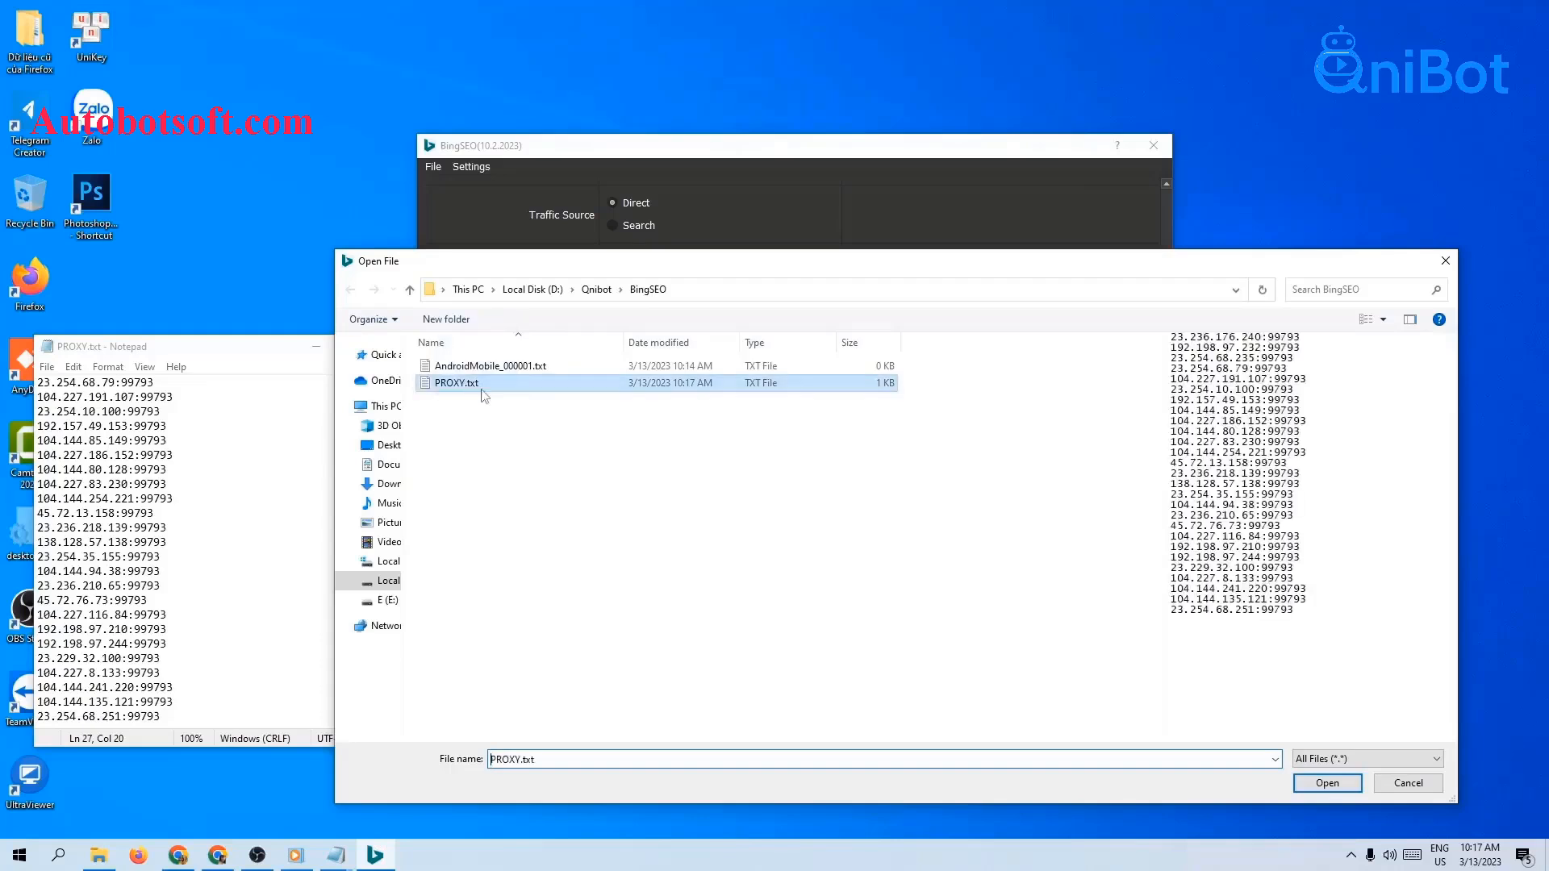
click(1328, 783)
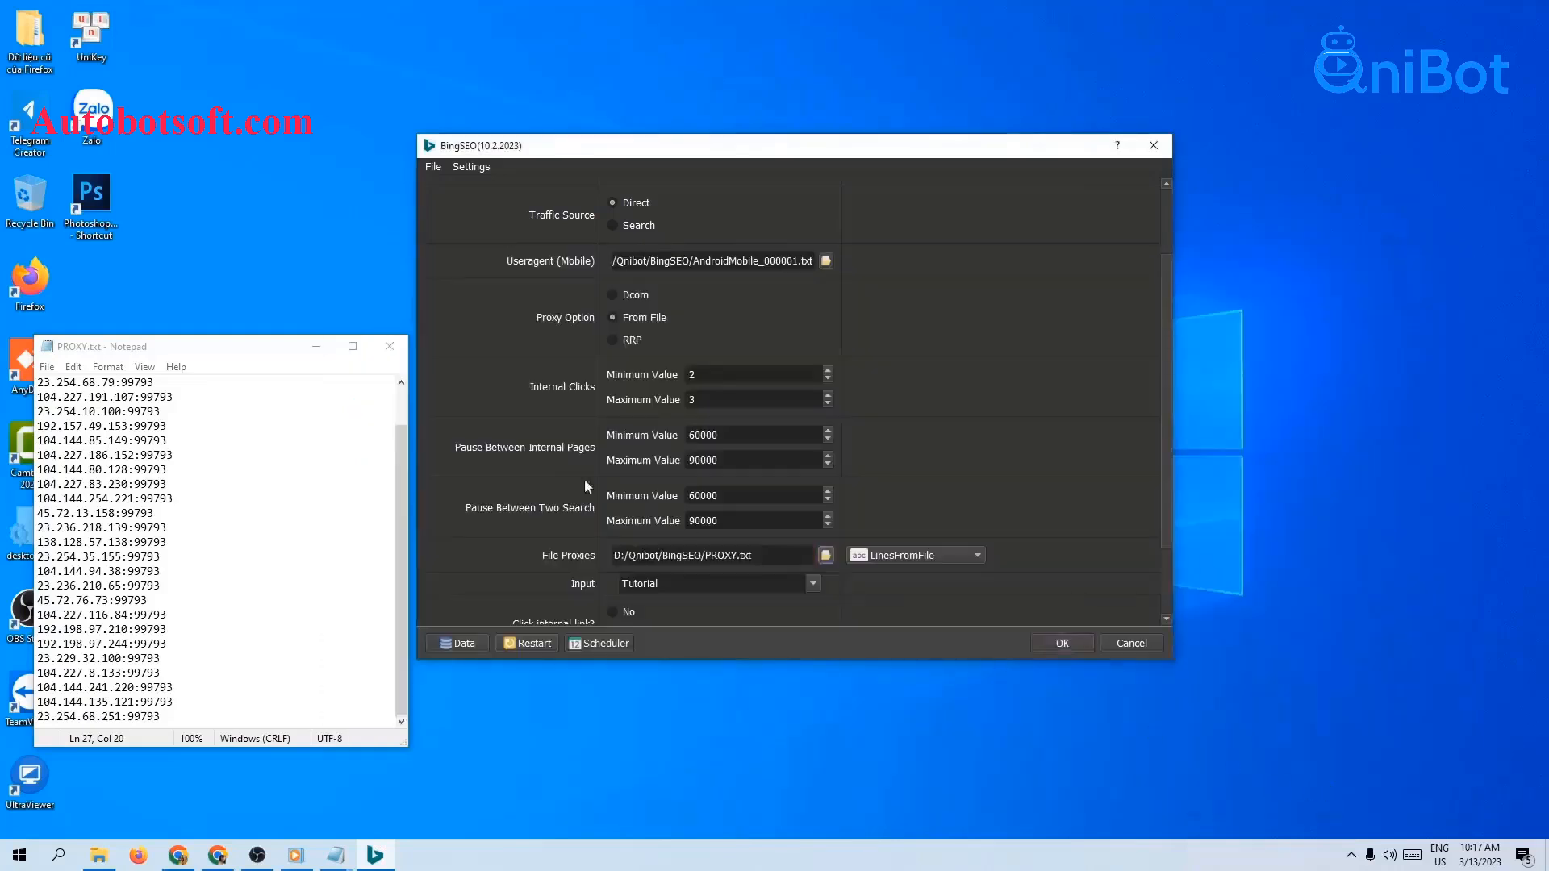
Step: Close Notepad and switch the proxy source to LinesFromUrl, focusing the empty File Proxies field
click(384, 346)
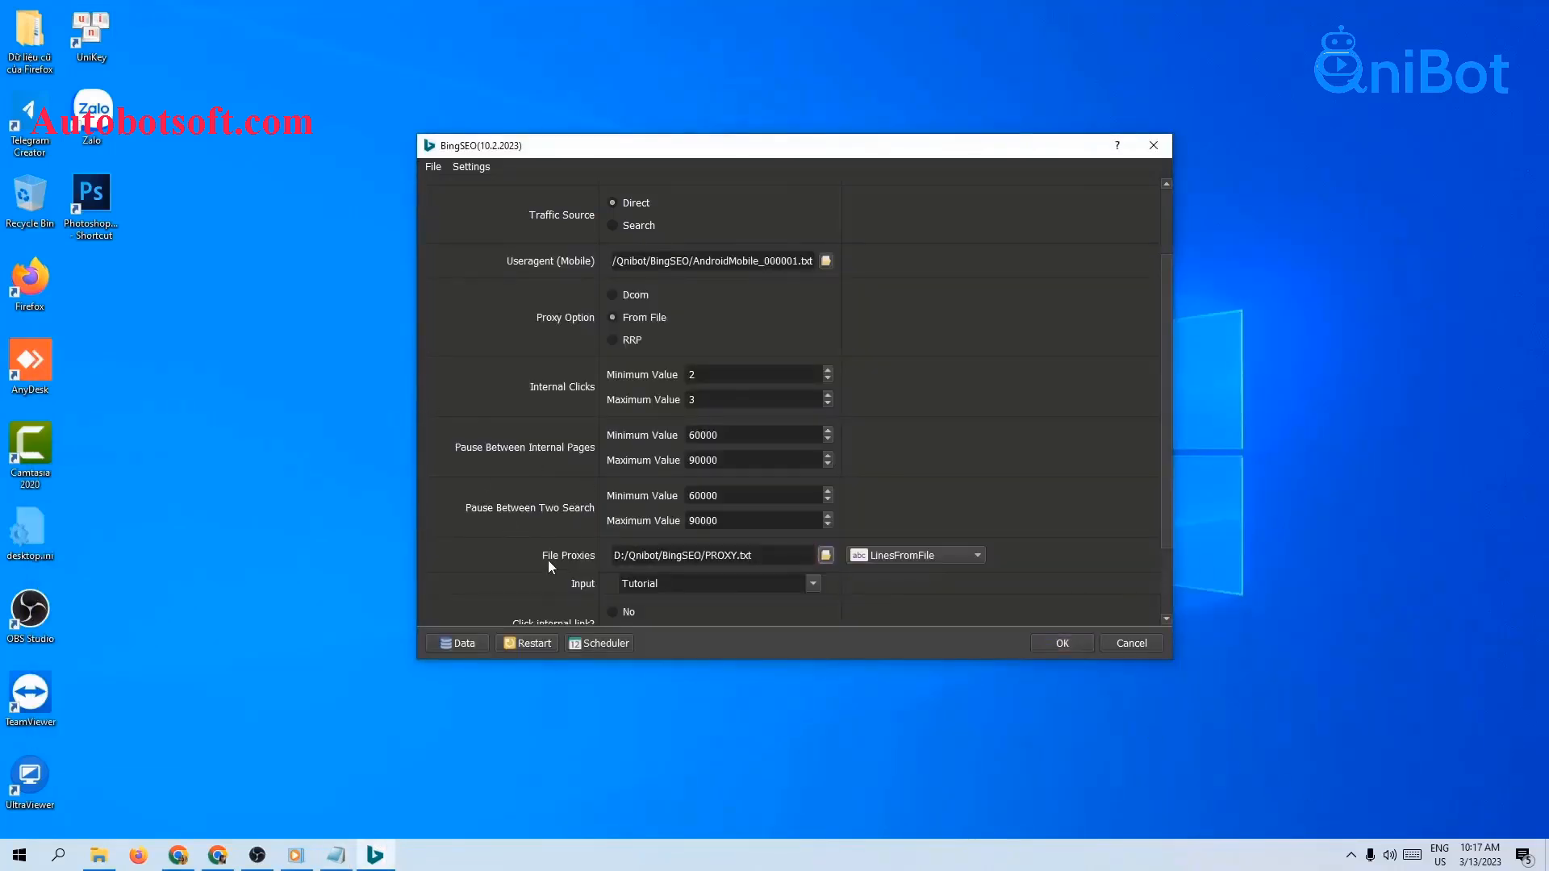
click(928, 559)
click(912, 573)
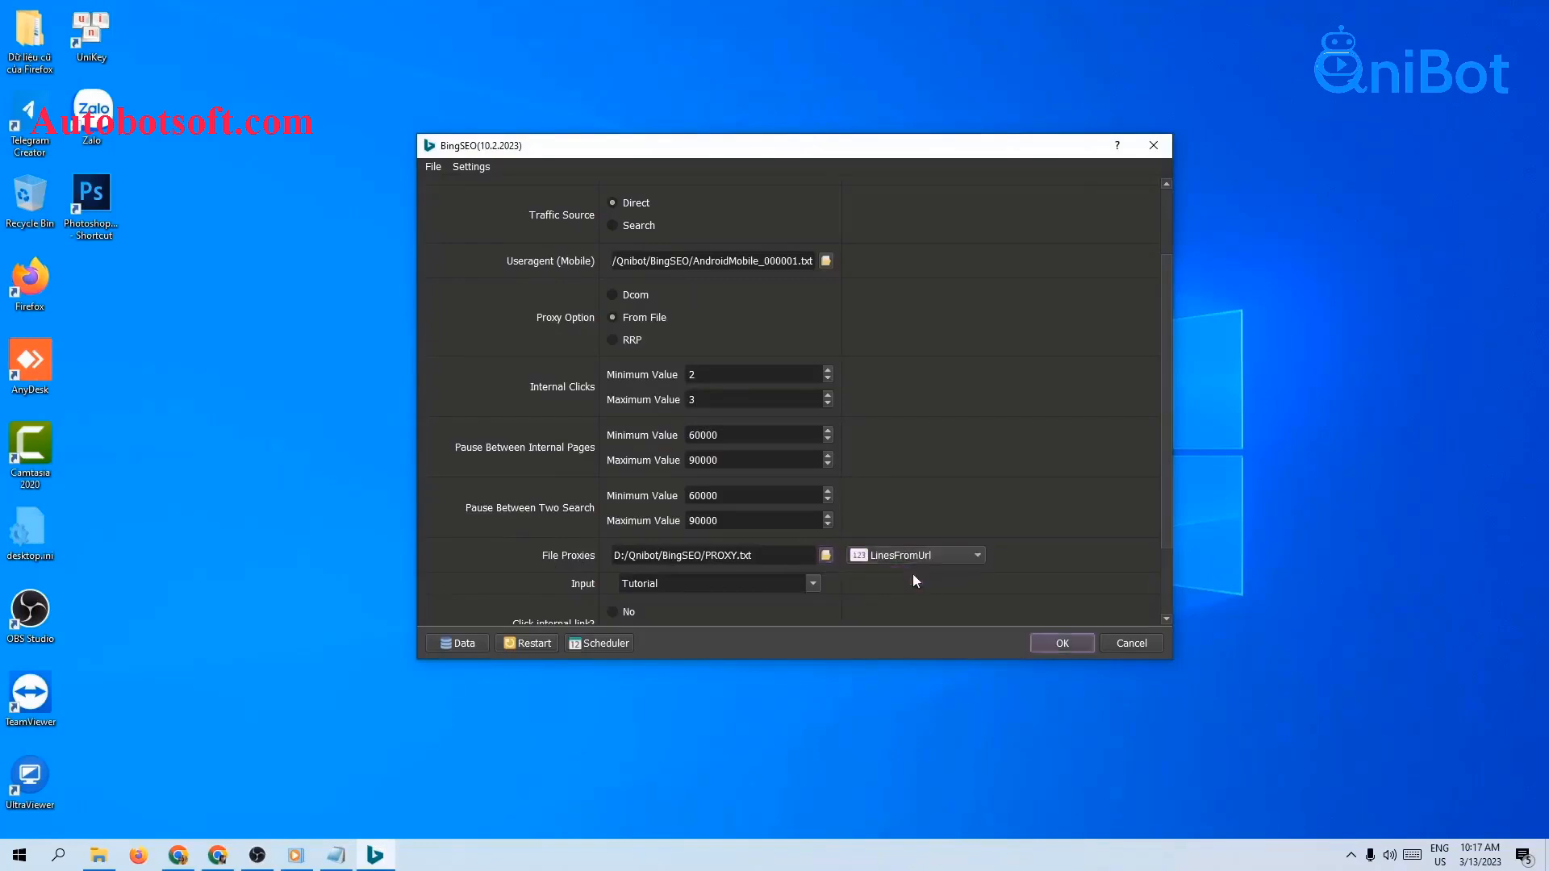
click(740, 552)
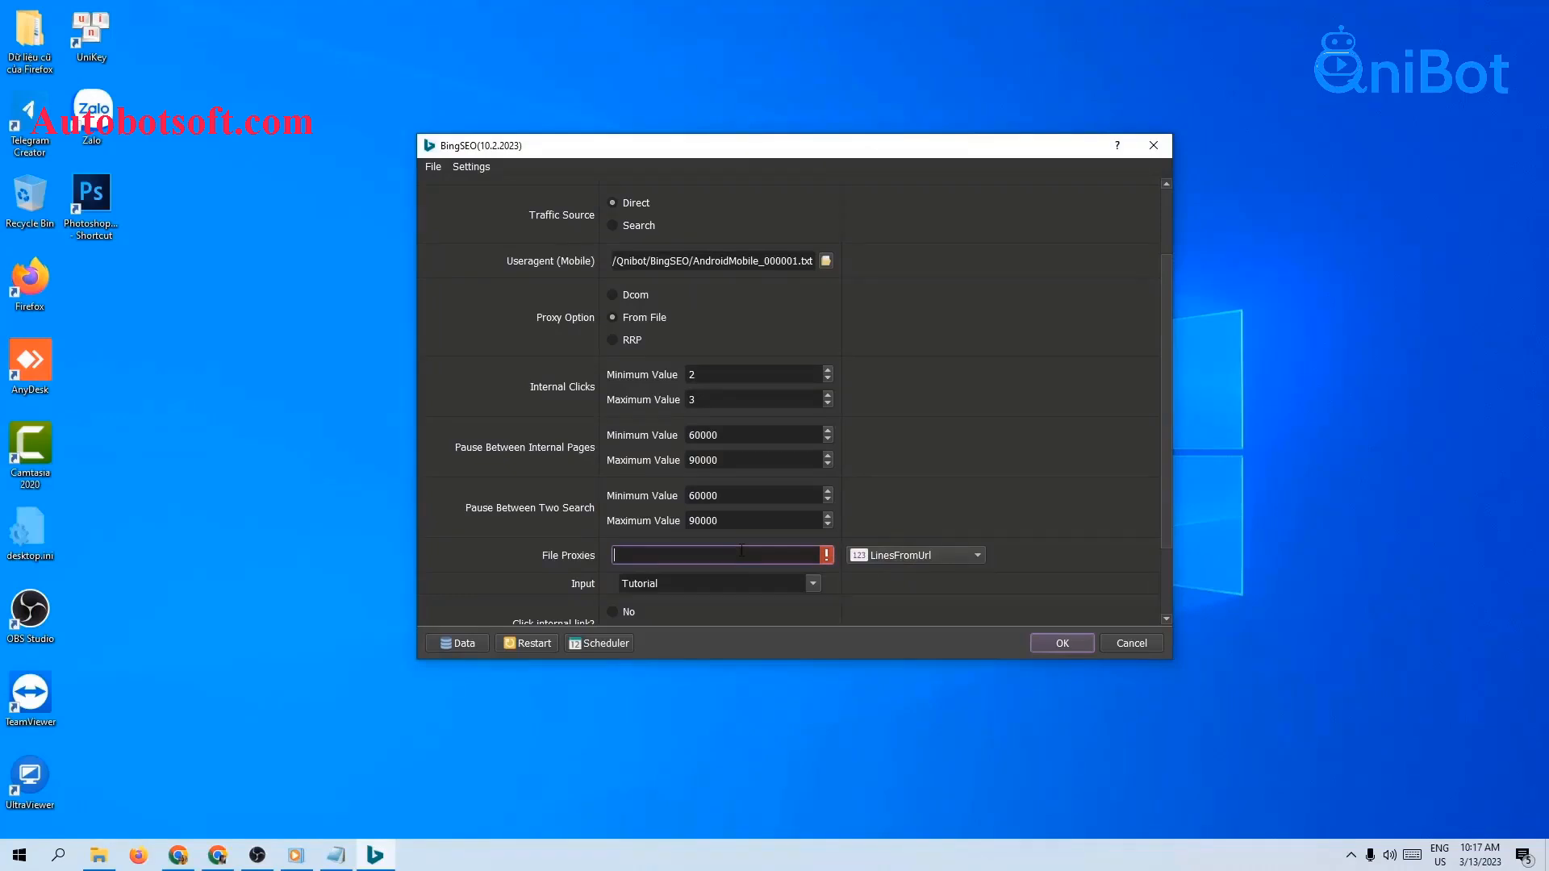
click(178, 855)
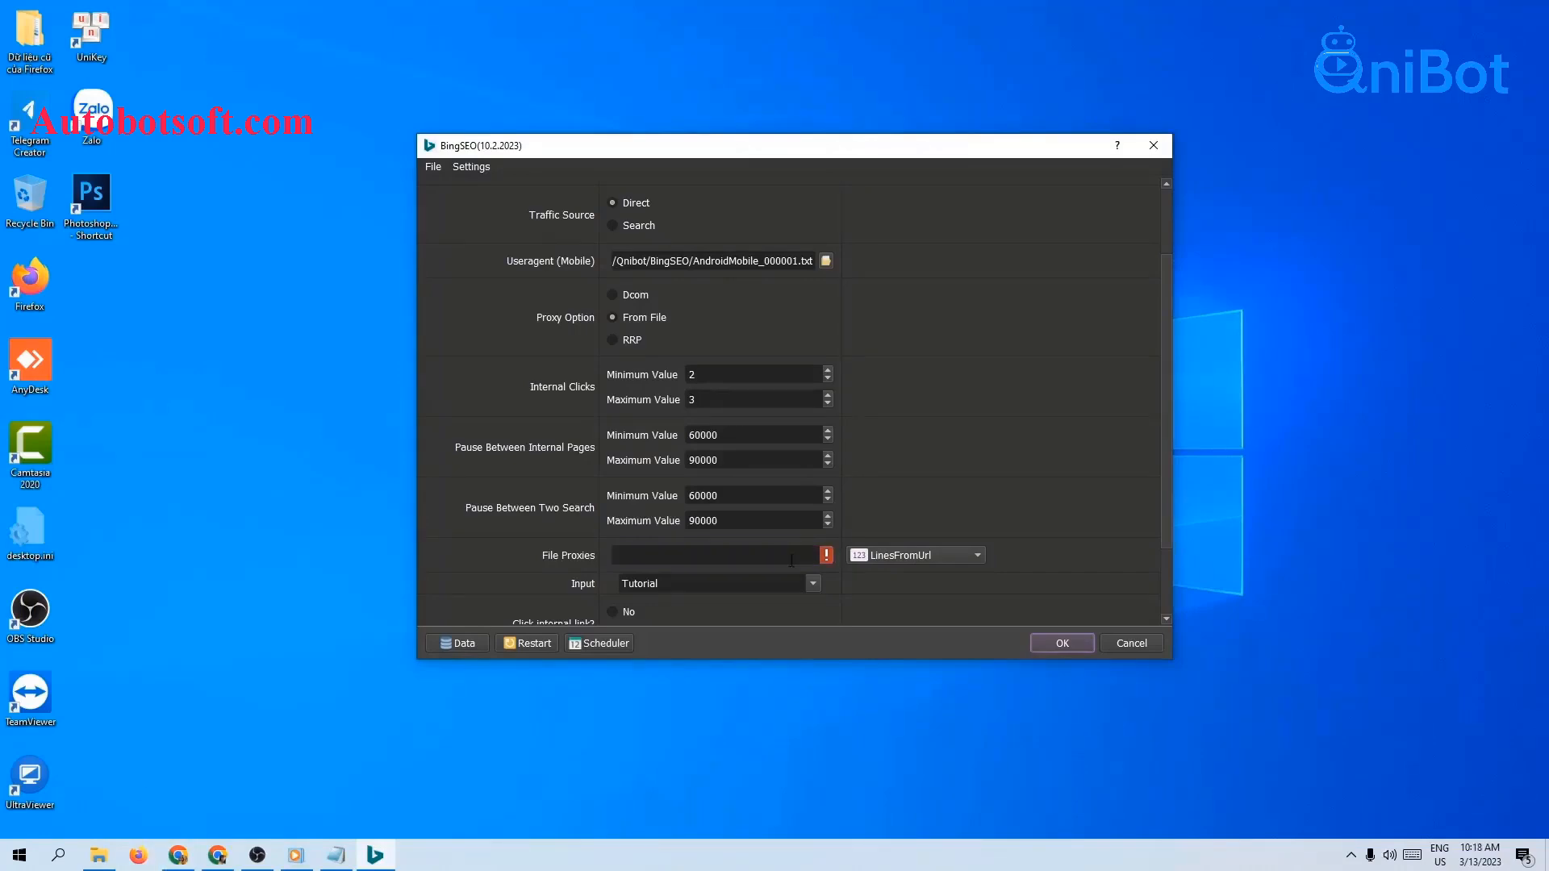
click(792, 560)
text(https://thongtindoanhnghiepvn.com/bingseo.txt)
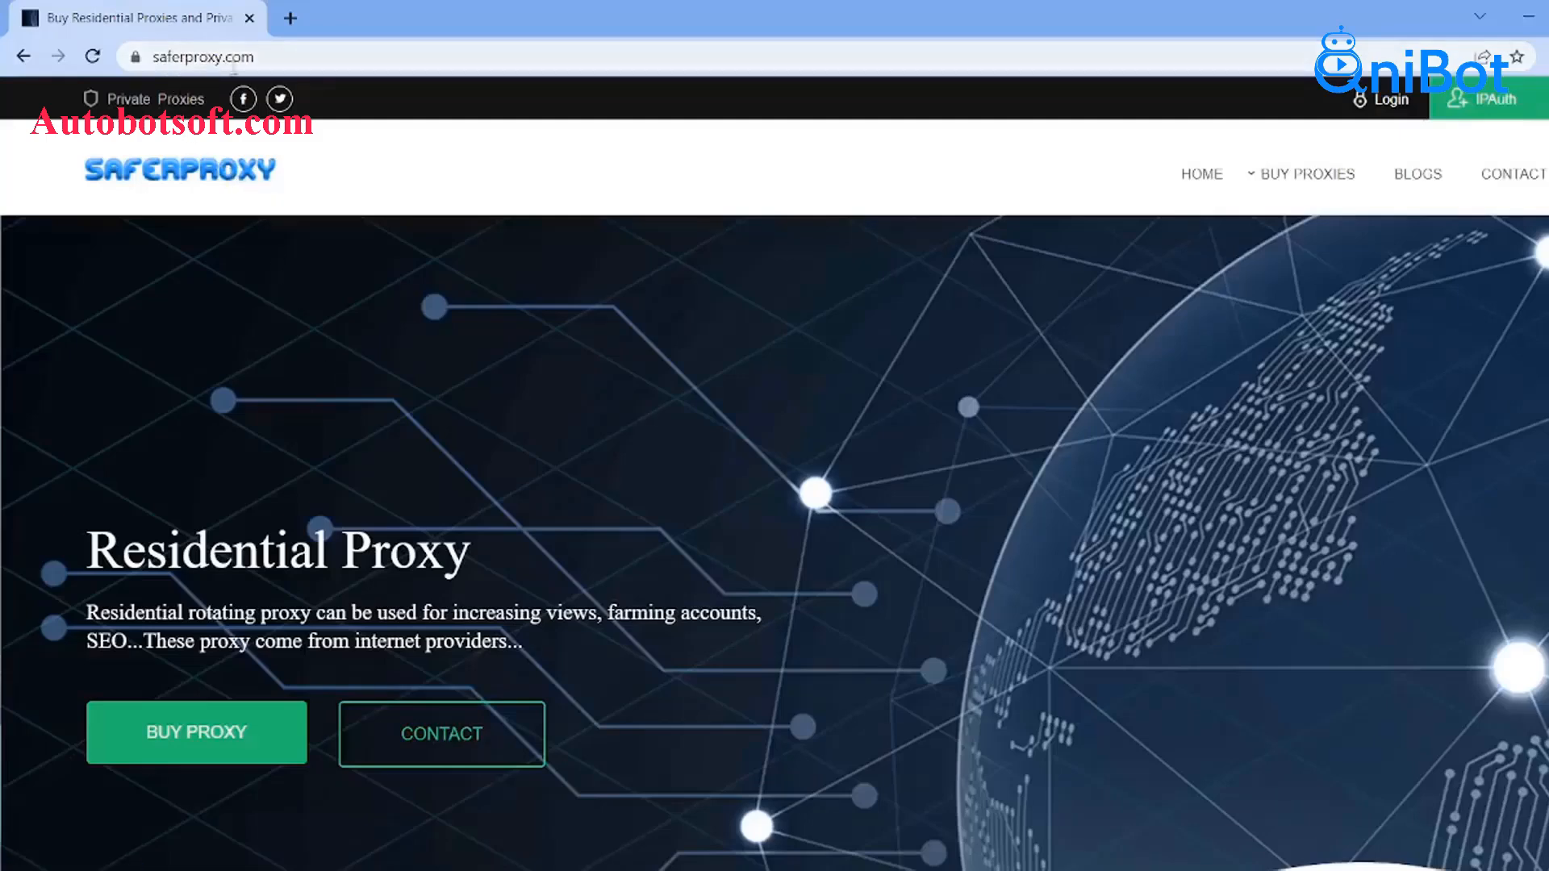
mouse_move(1315, 180)
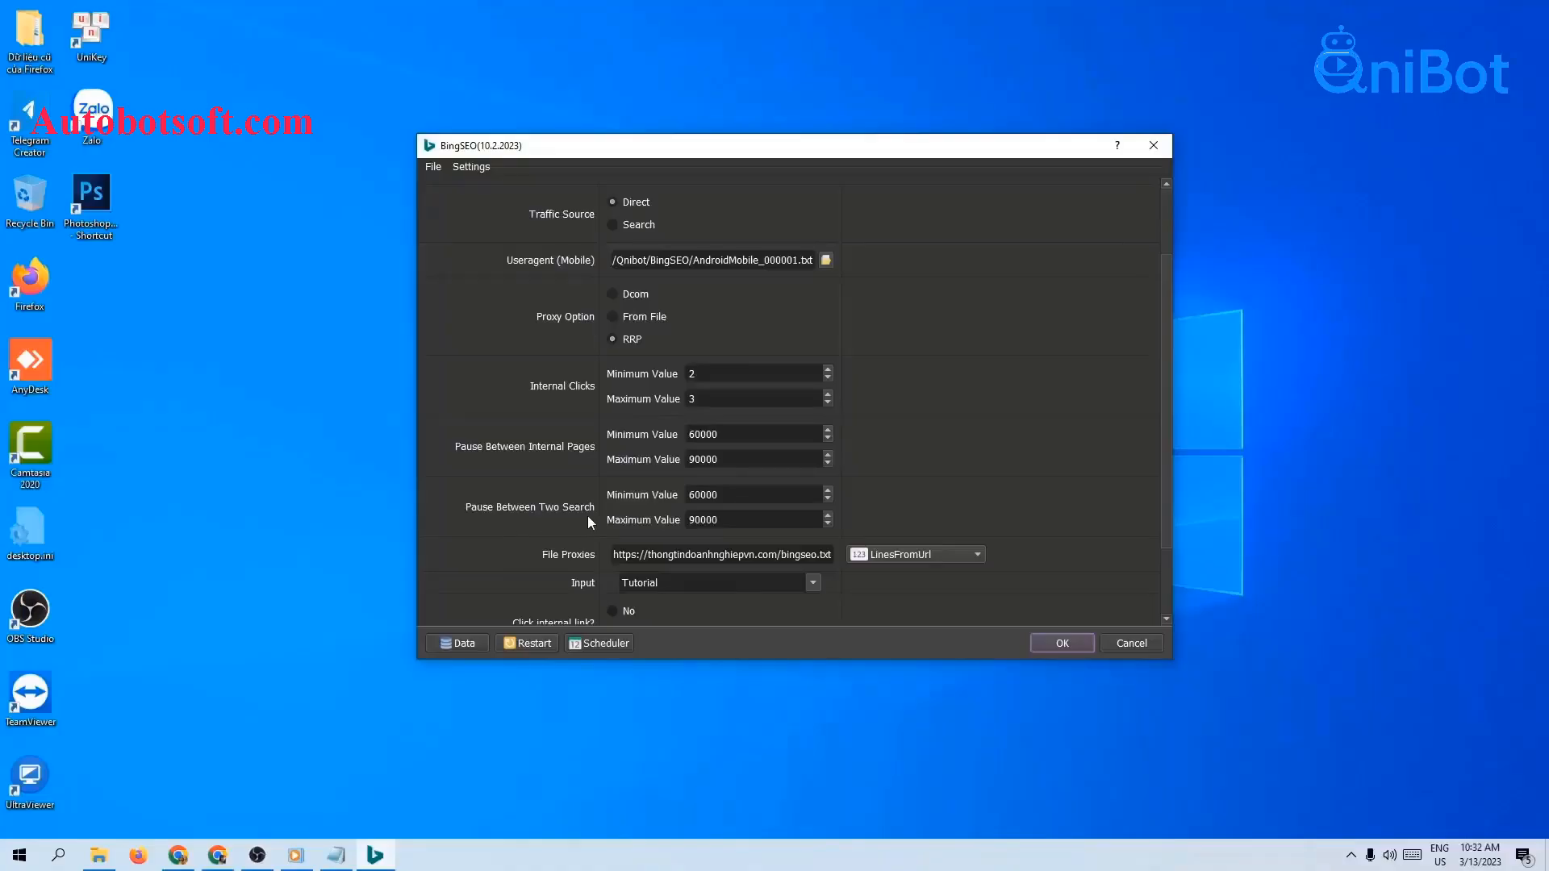
Step: Check the 60000 minimum pause and the Bing Link URL, then open the Database Manager
click(740, 496)
drag(754, 498, 676, 521)
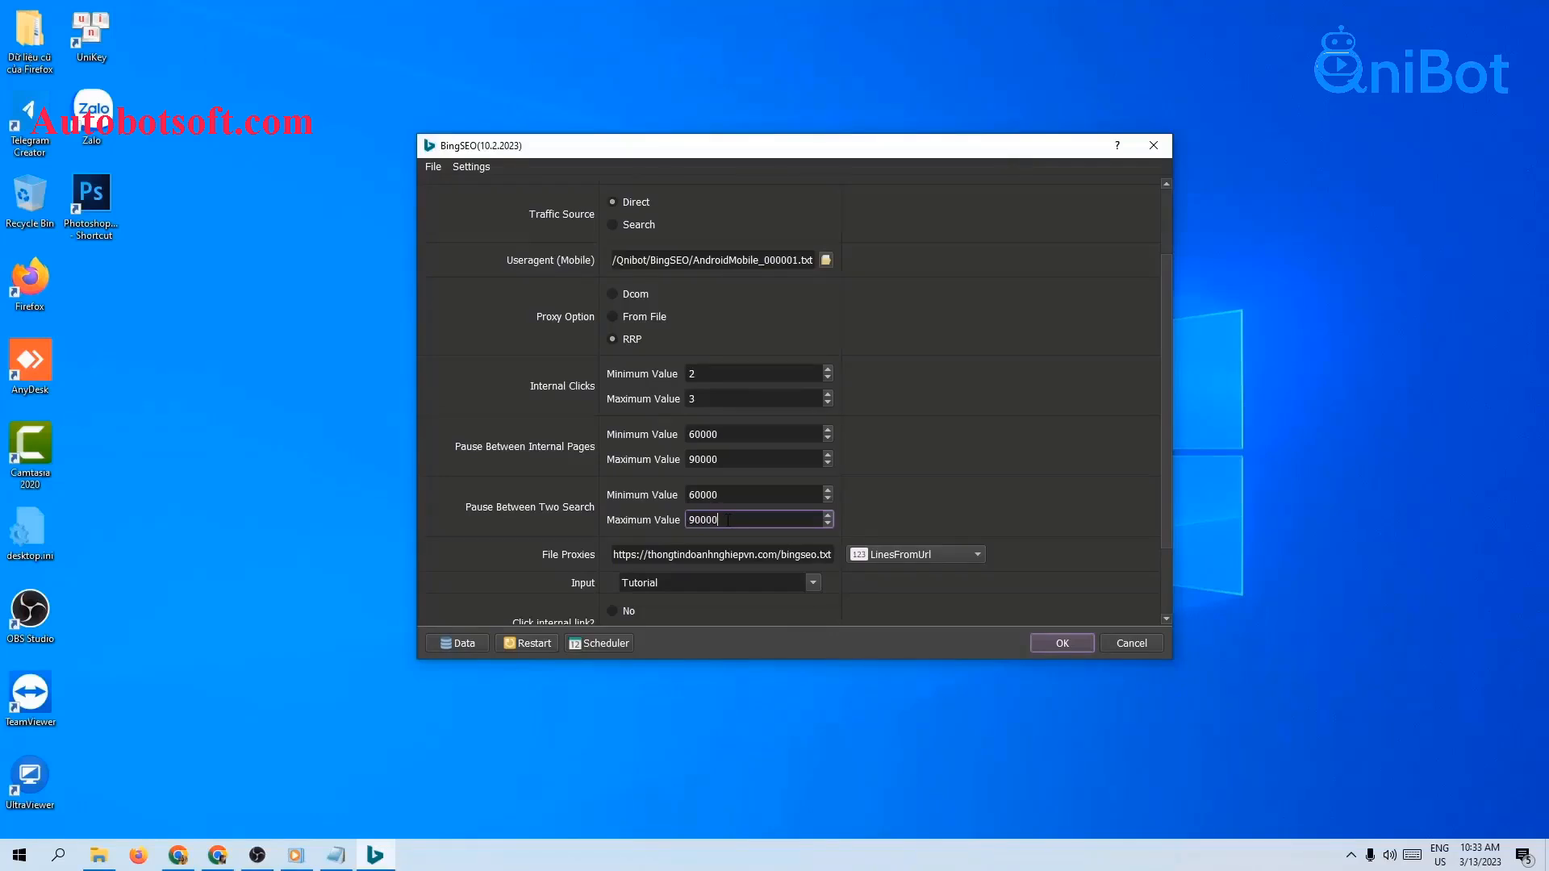
scroll(583, 613, down, 2)
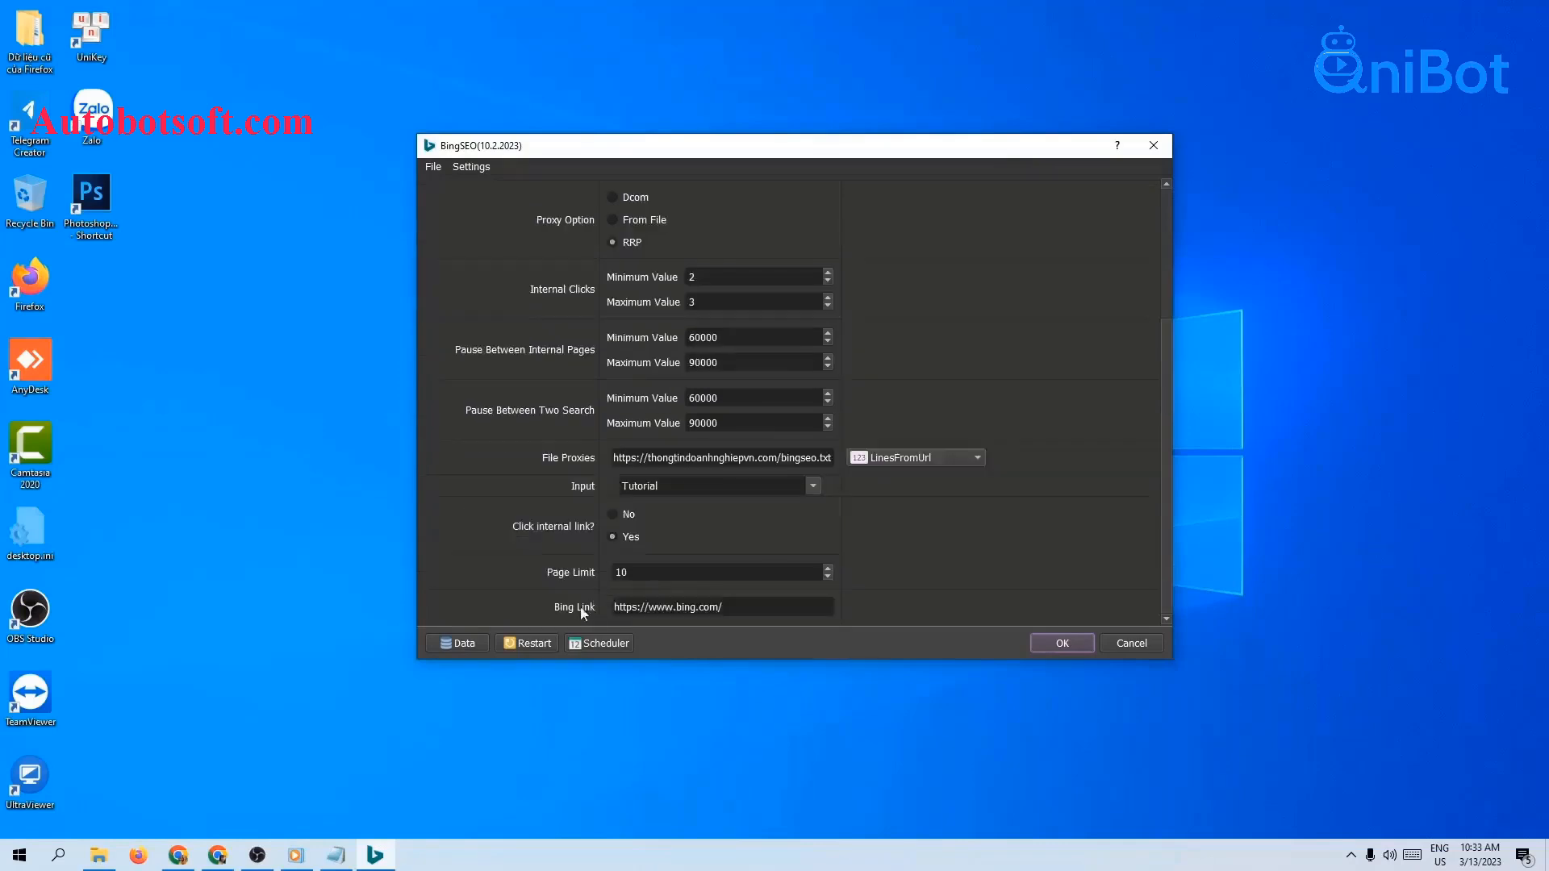
drag(723, 607, 611, 601)
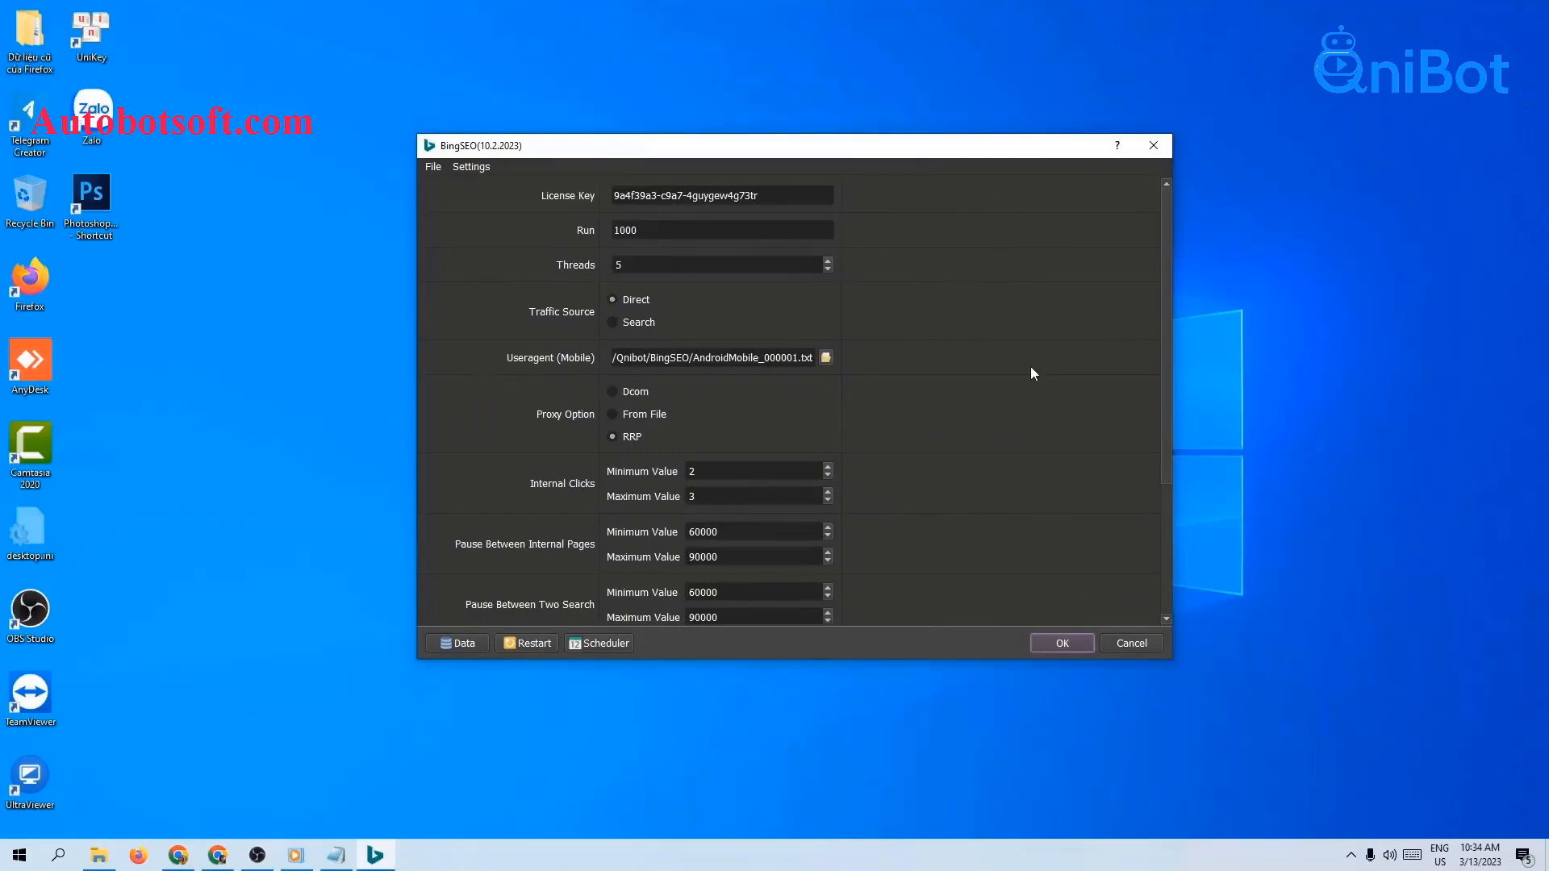
scroll(1030, 367, down, 3)
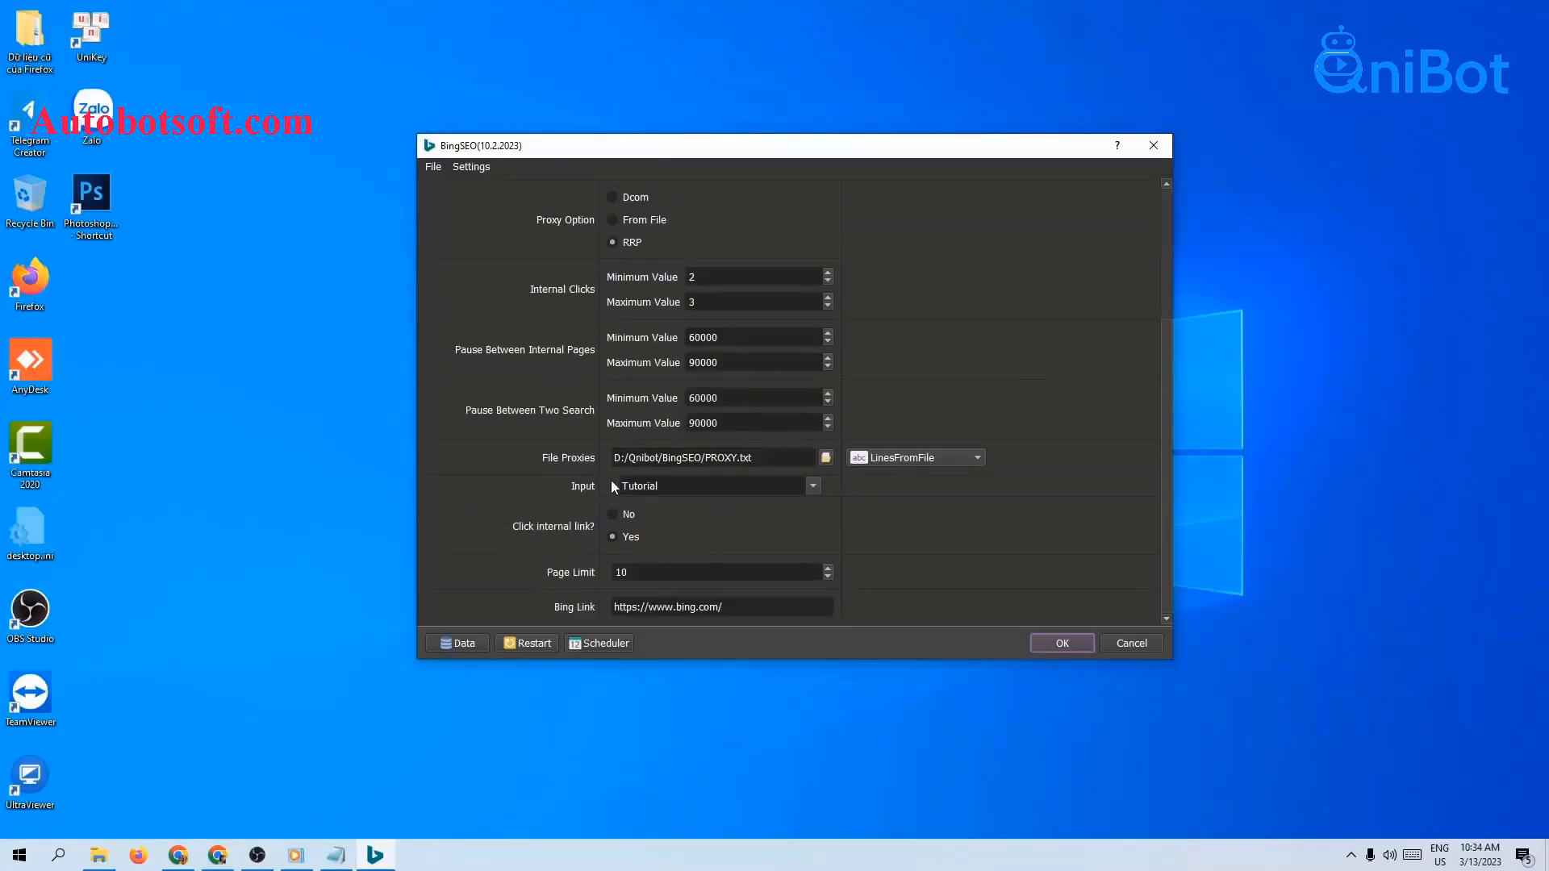
click(445, 643)
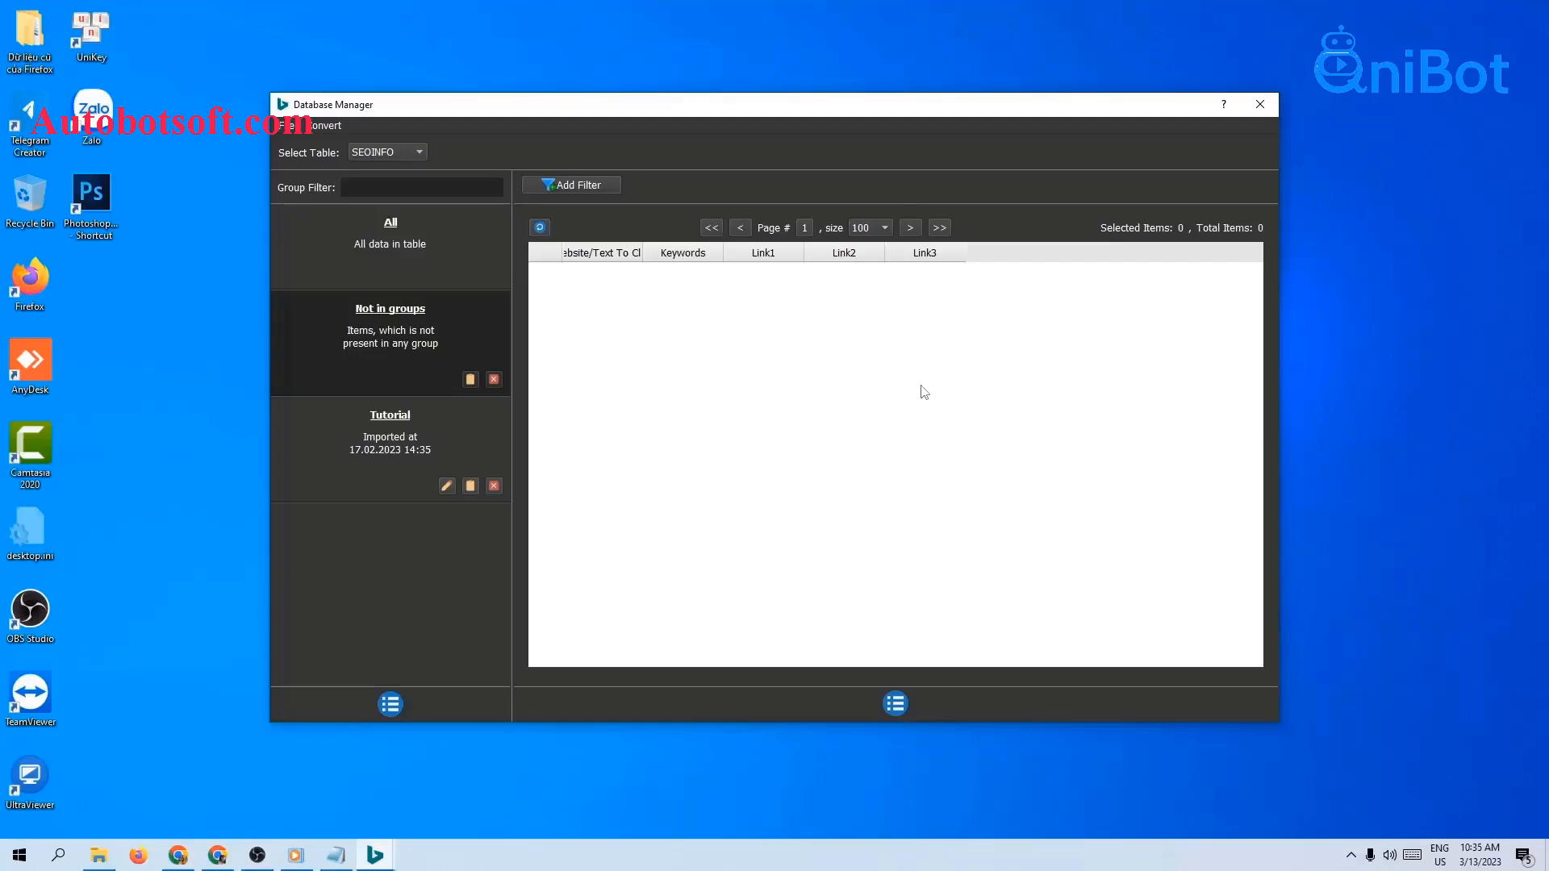
Step: Add a group named 'Direct' to the SEOINFO table and select it
click(394, 700)
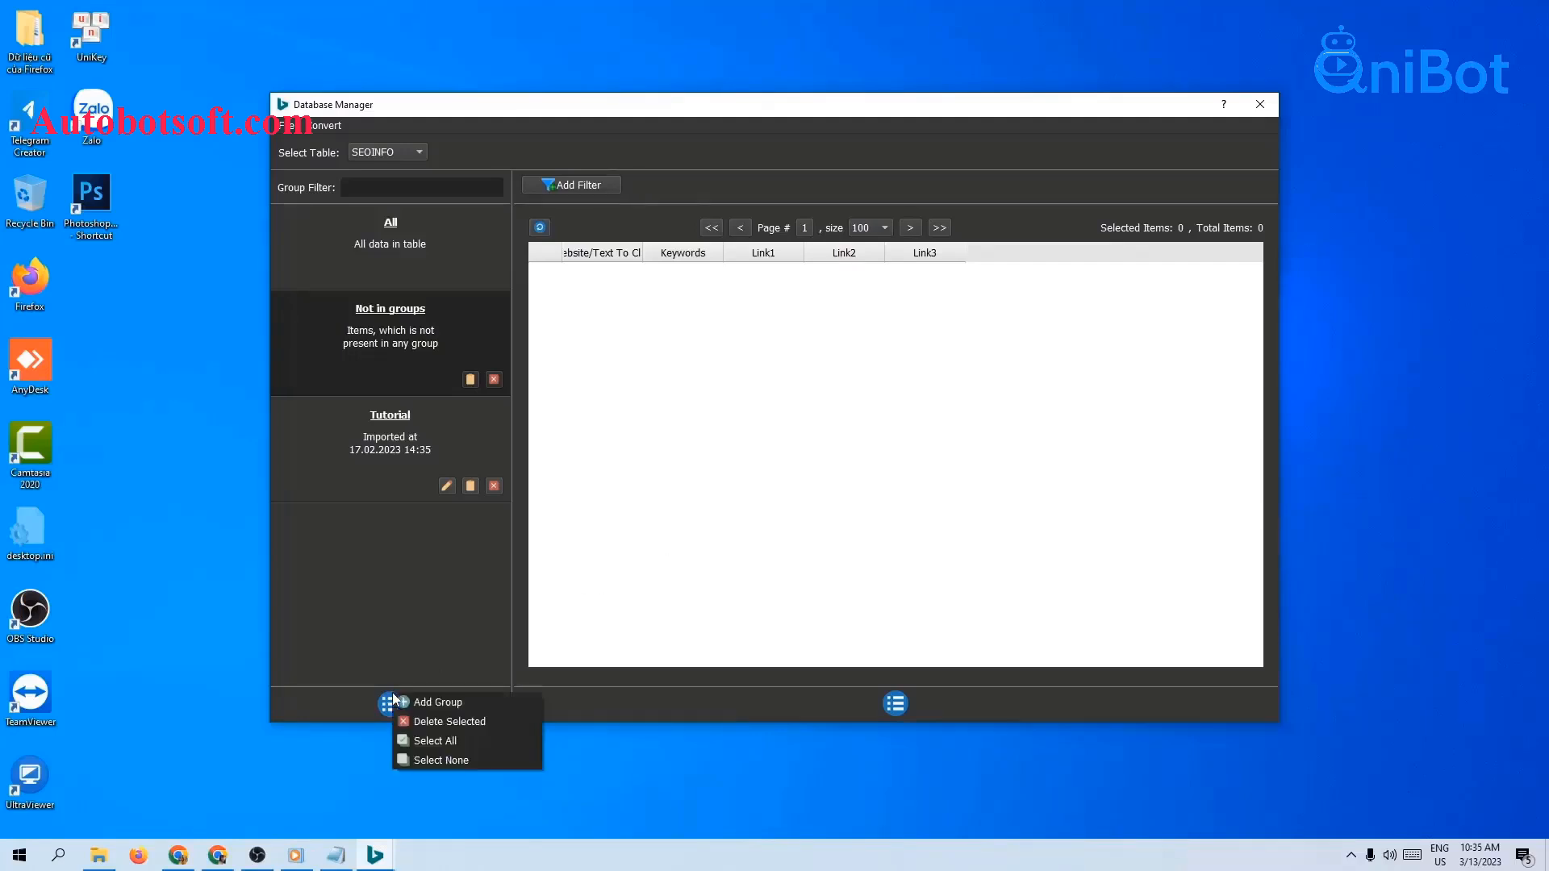
click(453, 712)
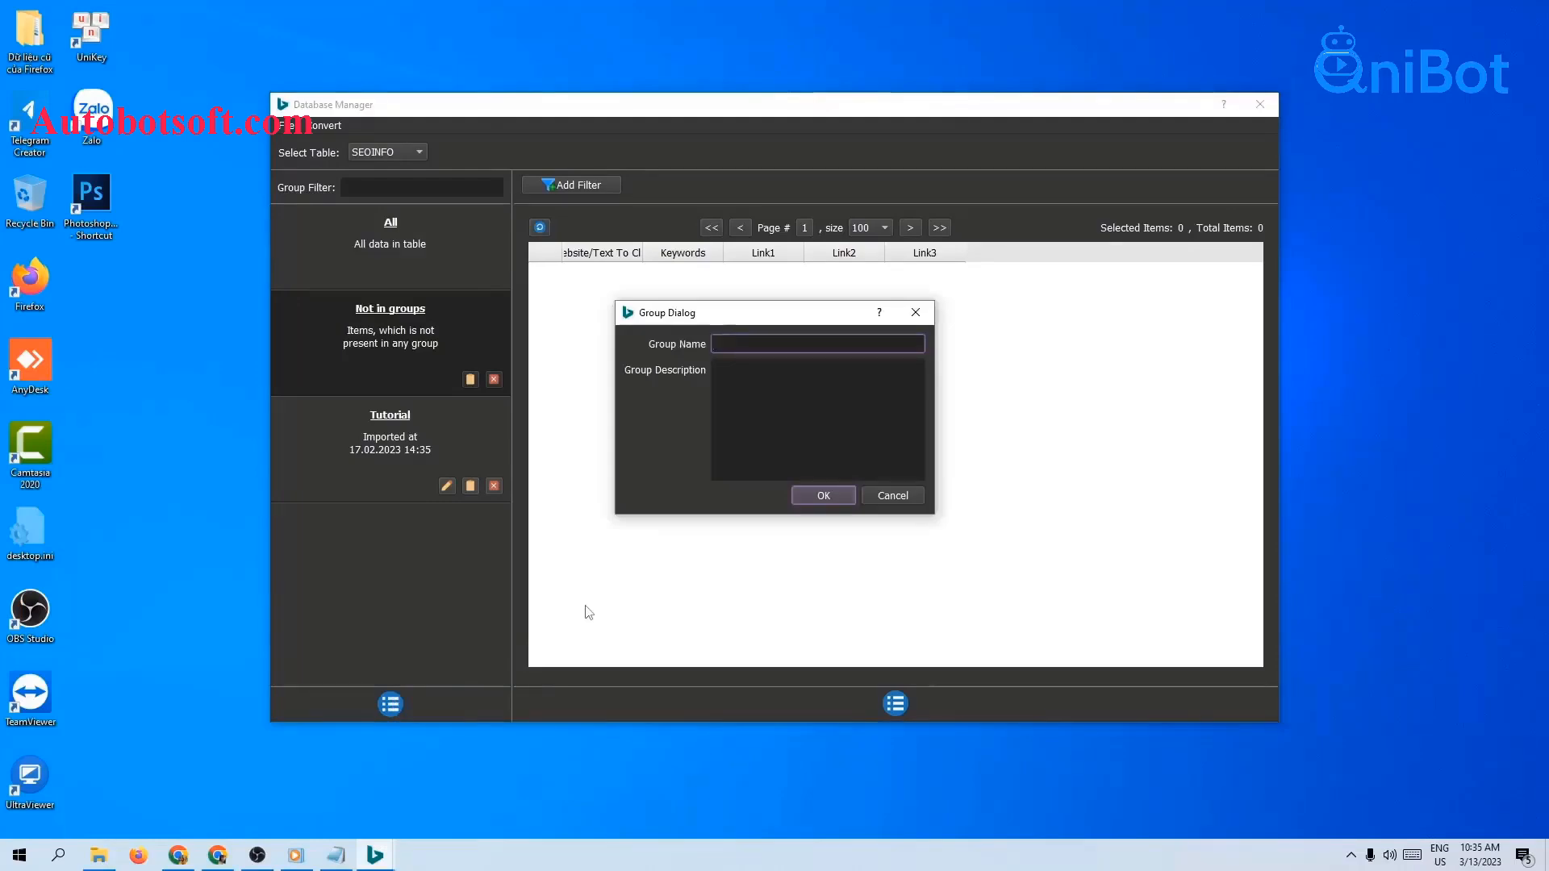
text(Direct)
key(Return)
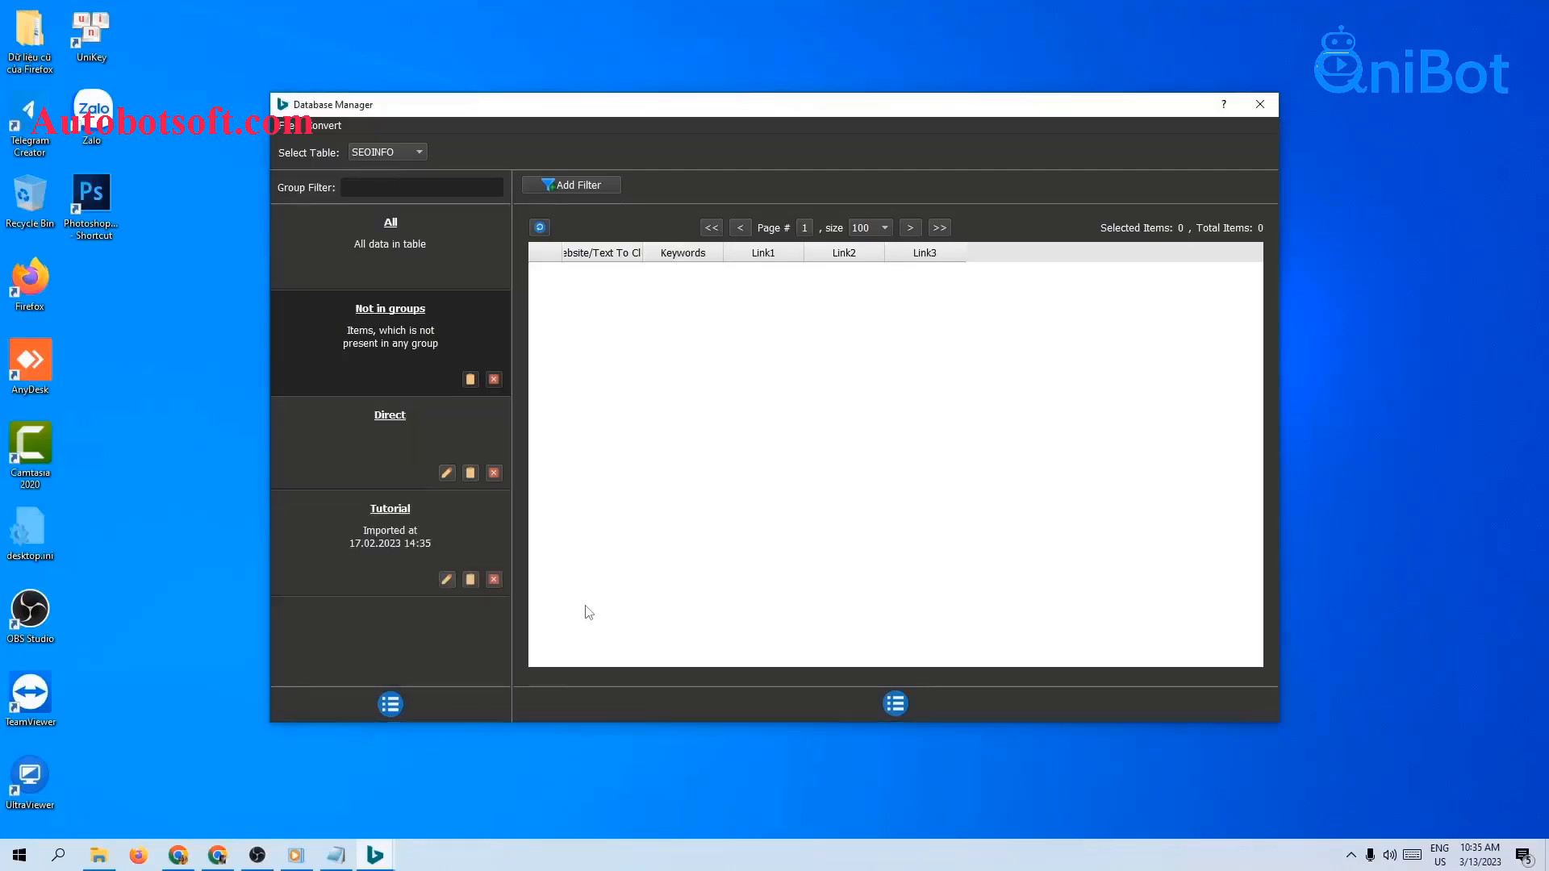
click(401, 426)
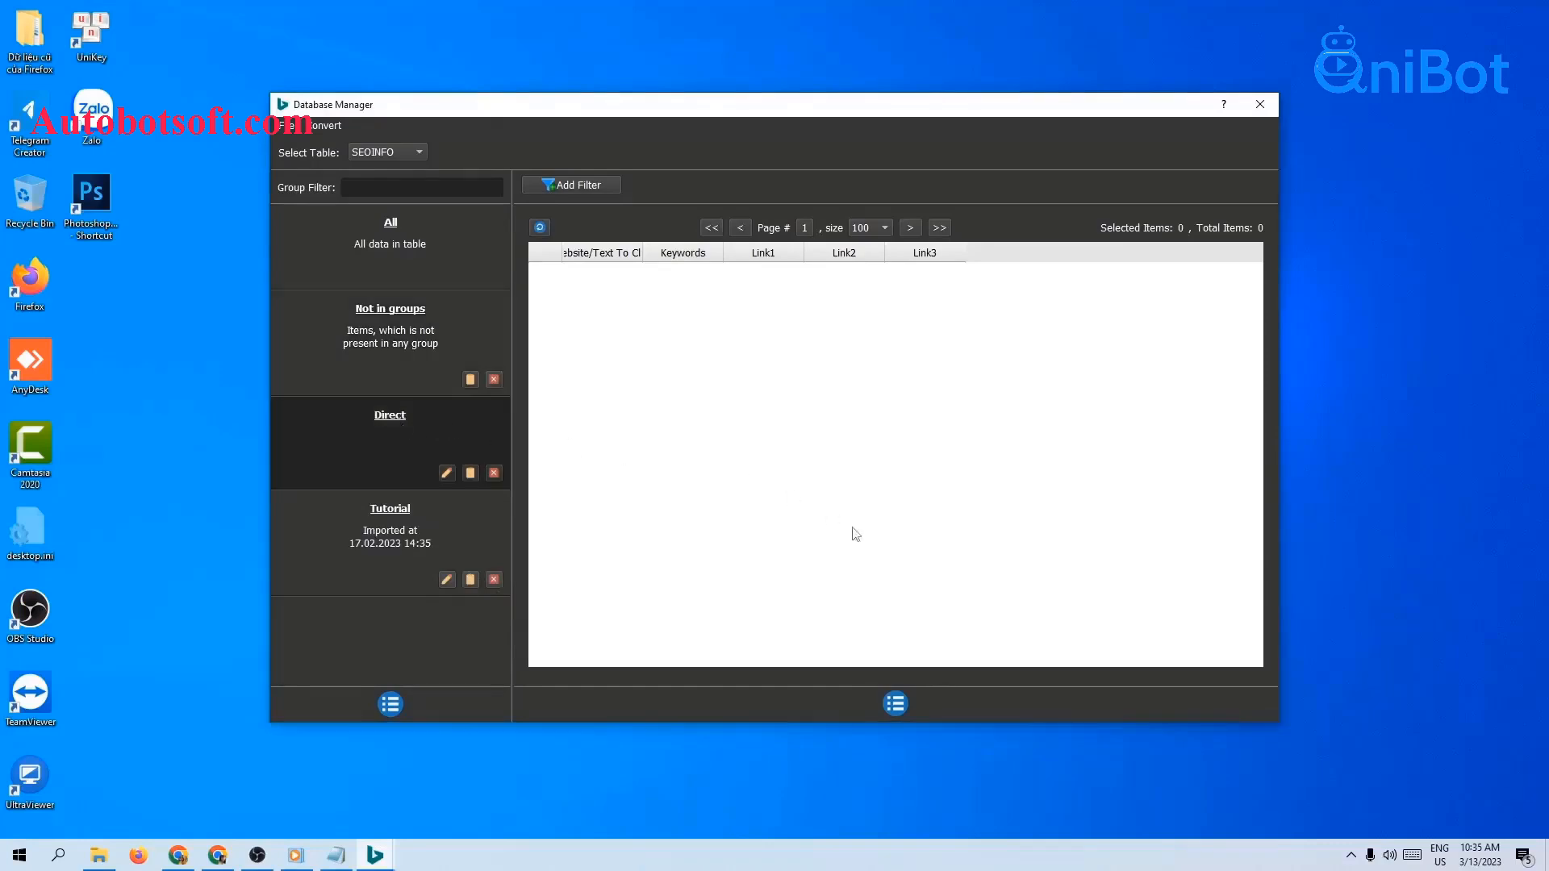
click(898, 701)
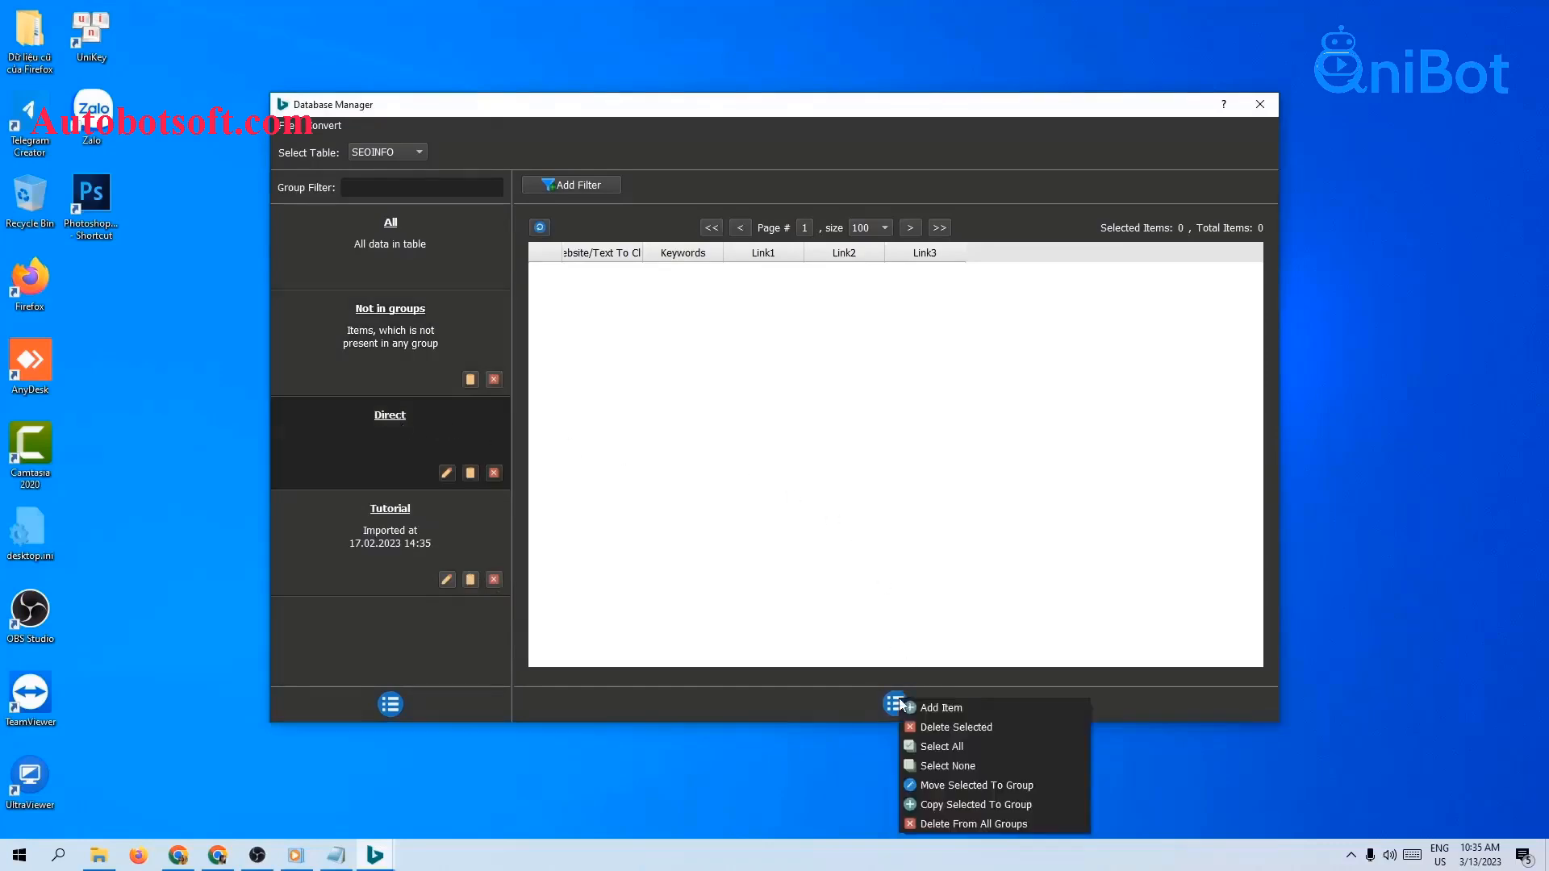
click(940, 707)
click(746, 250)
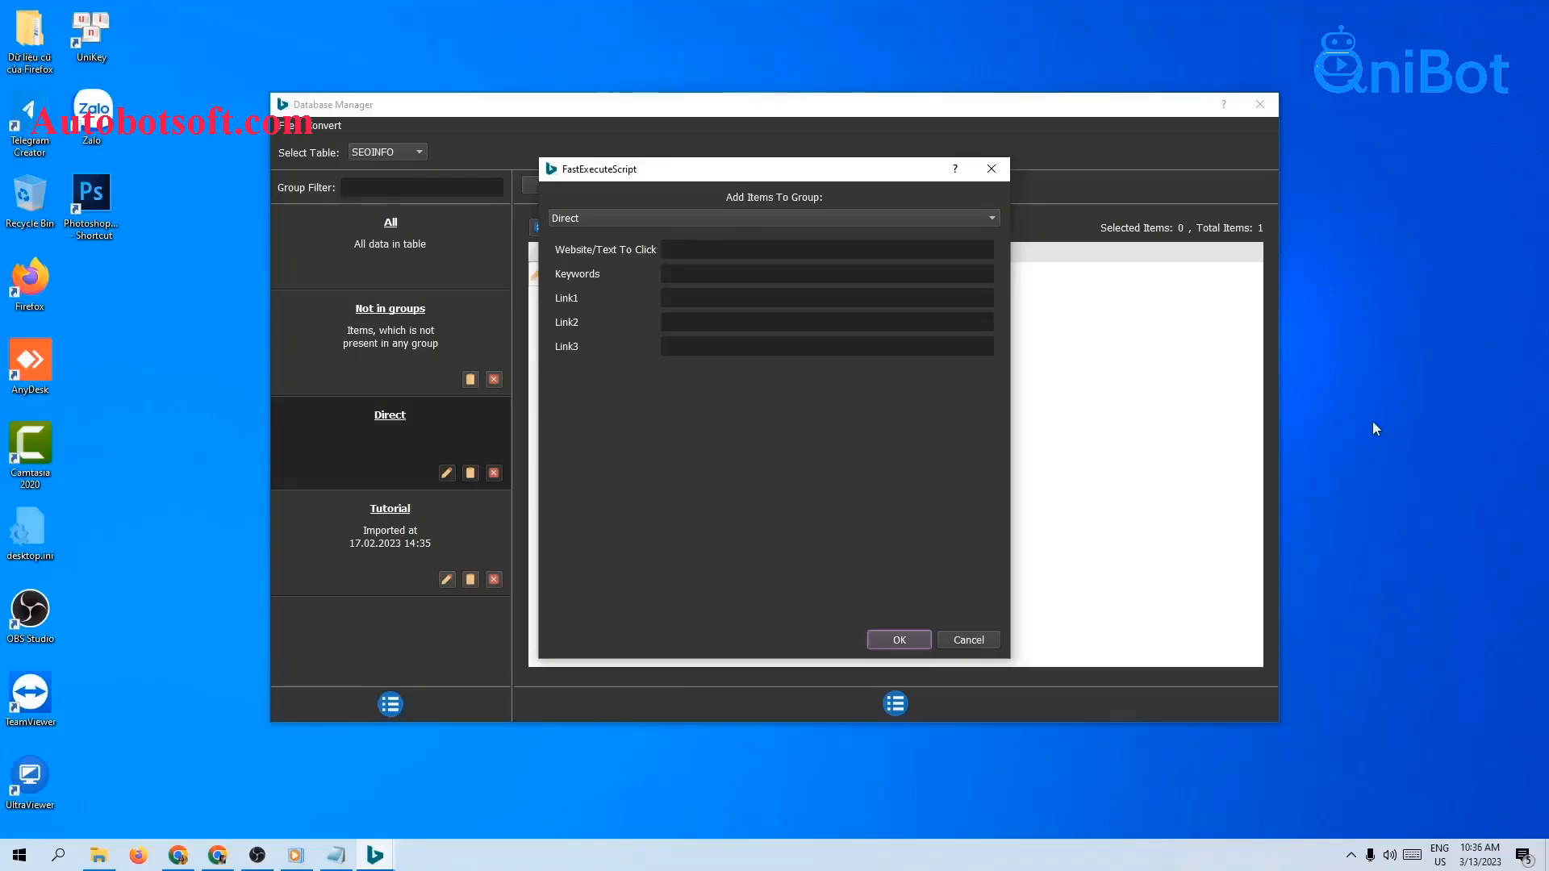
click(178, 856)
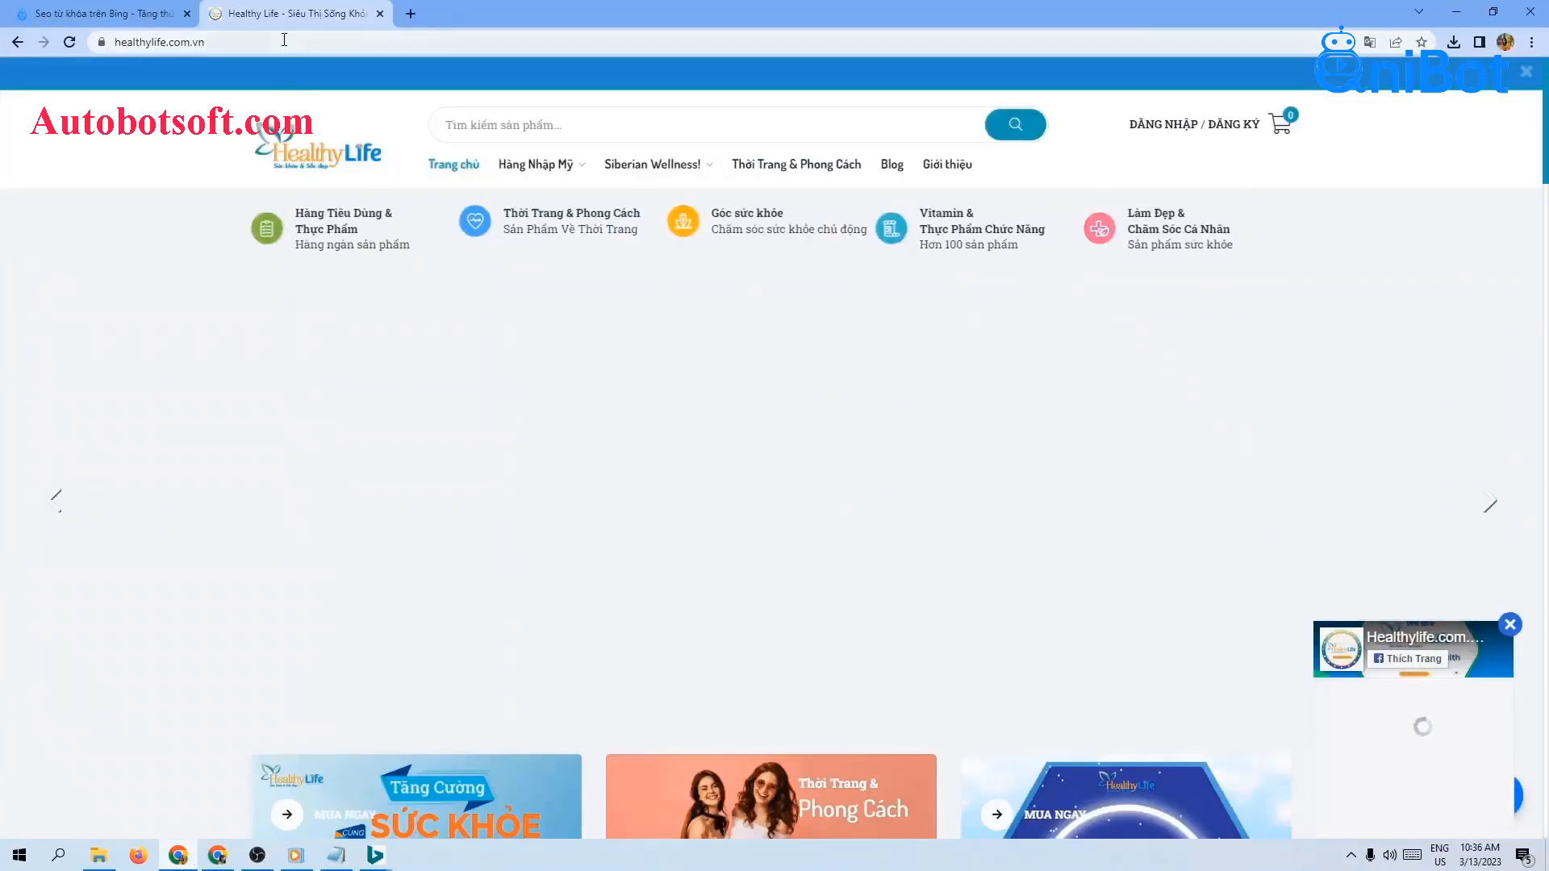
click(284, 40)
key(ctrl+c)
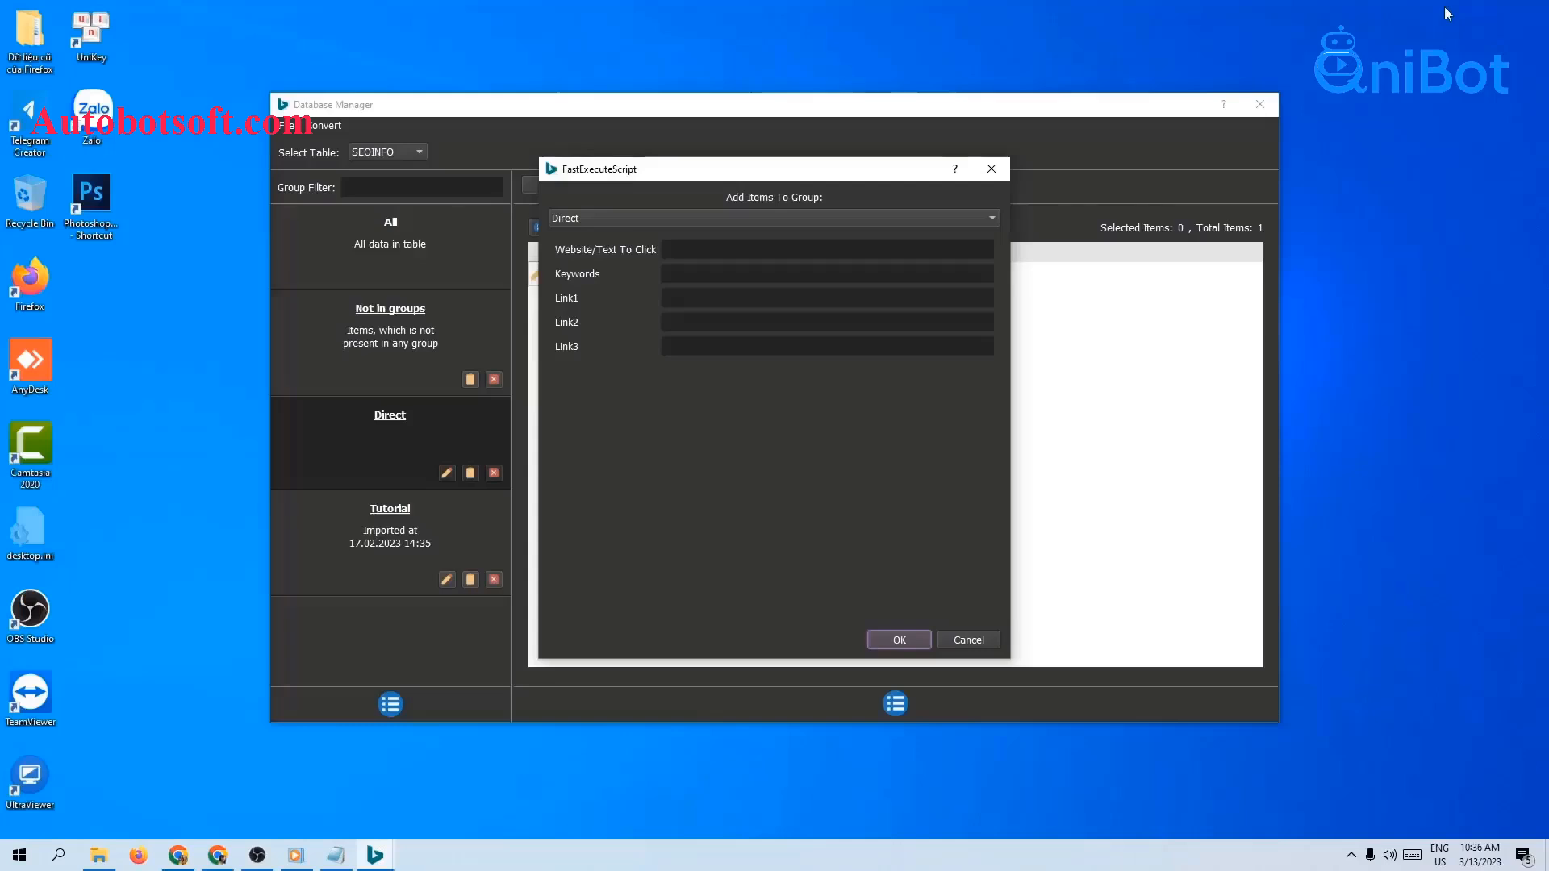
click(1456, 12)
click(809, 245)
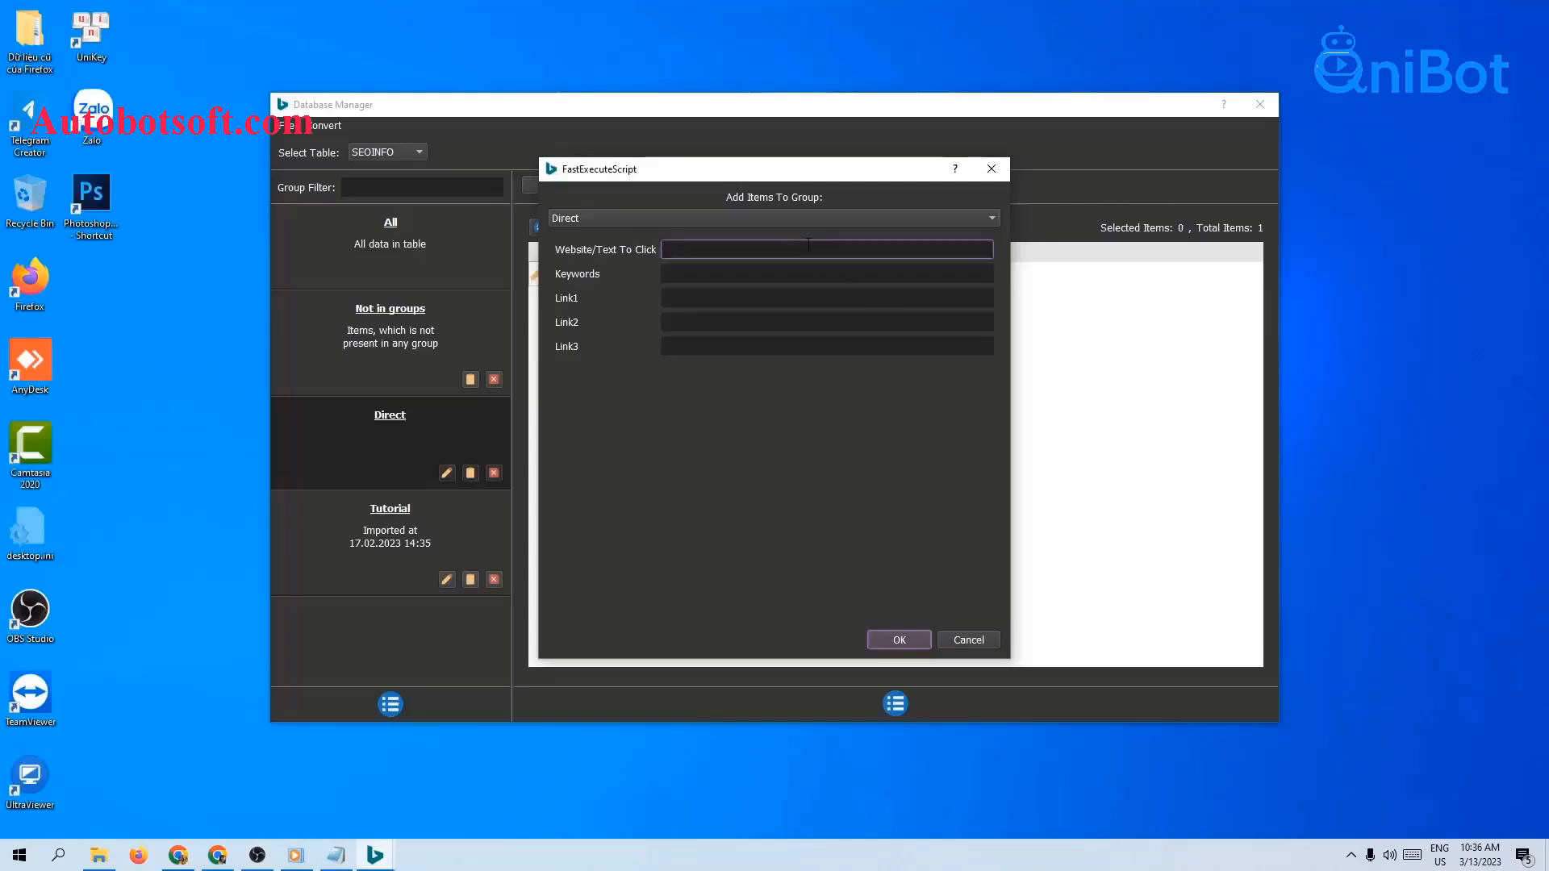
key(ctrl+v)
click(908, 635)
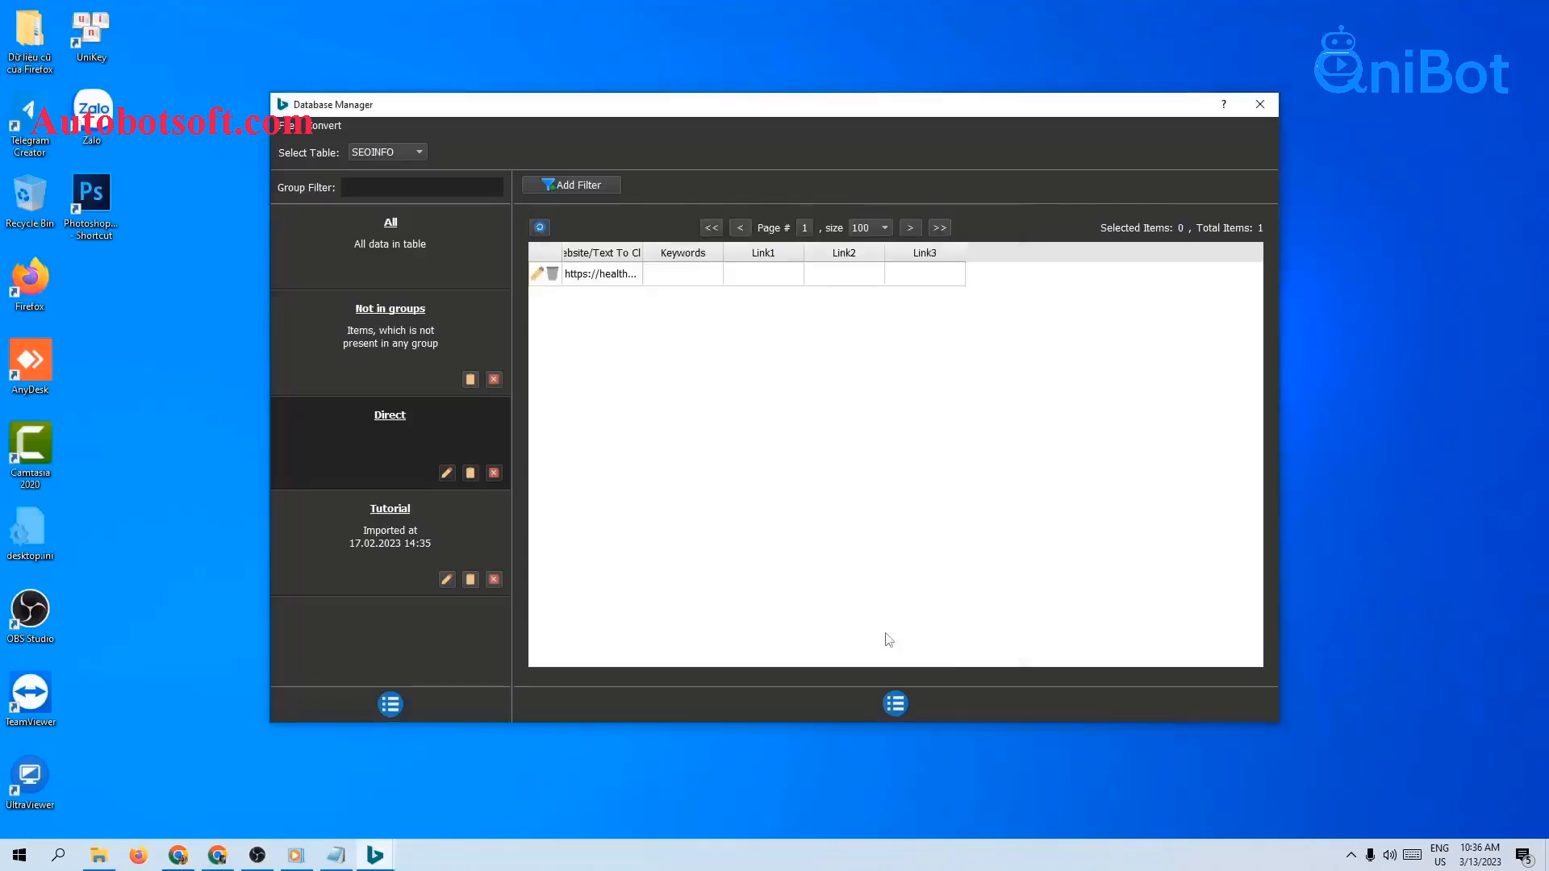
drag(705, 253, 711, 252)
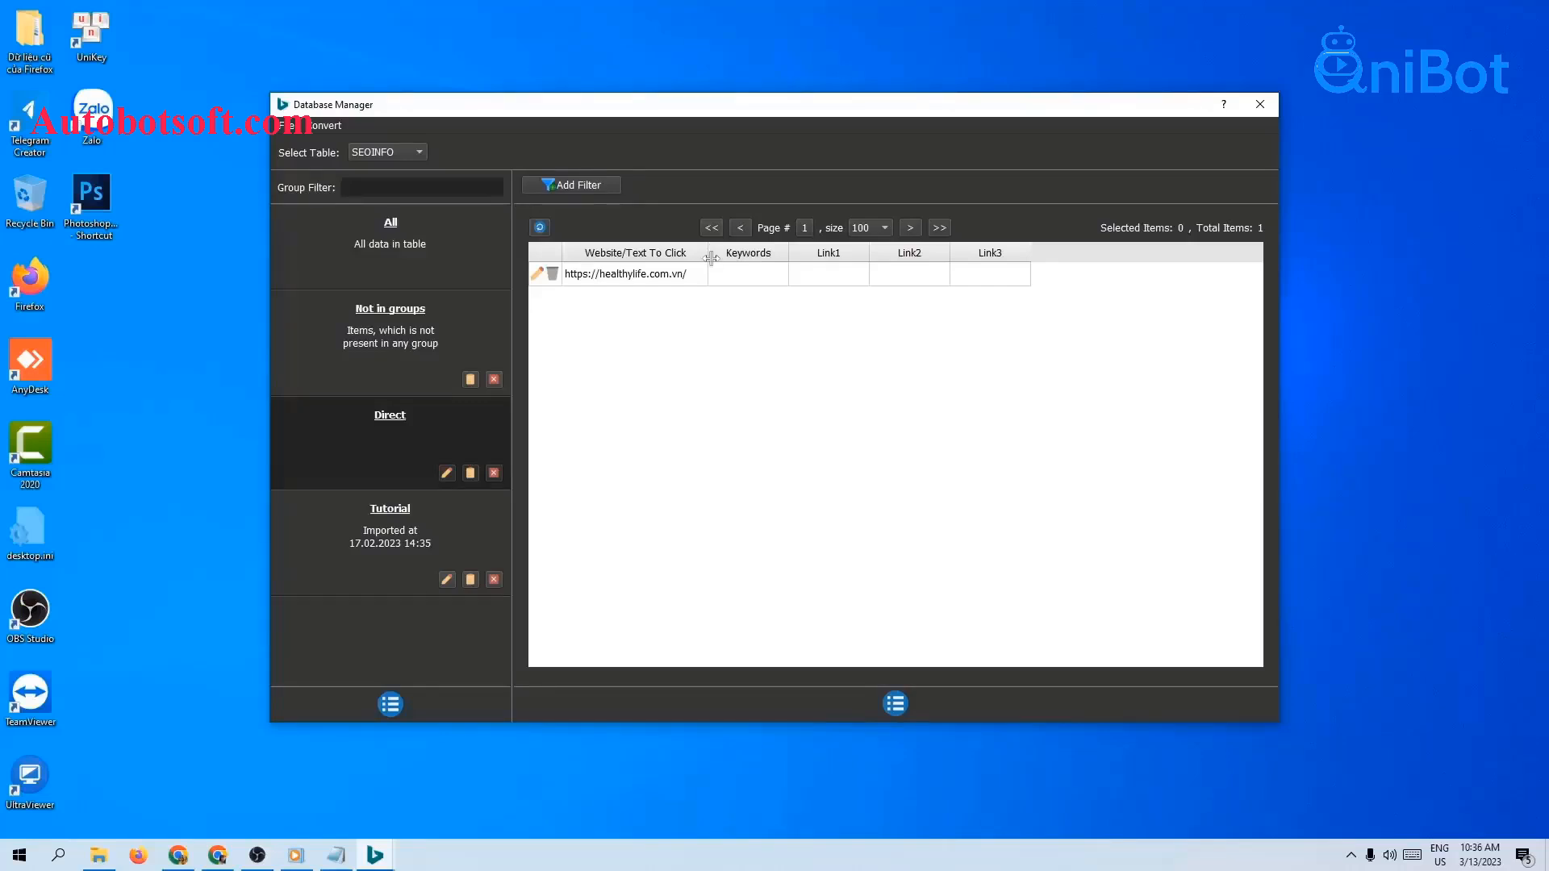
Step: Add a new text document named website-direct.txt to the BingSEO folder
click(98, 855)
right_click(263, 439)
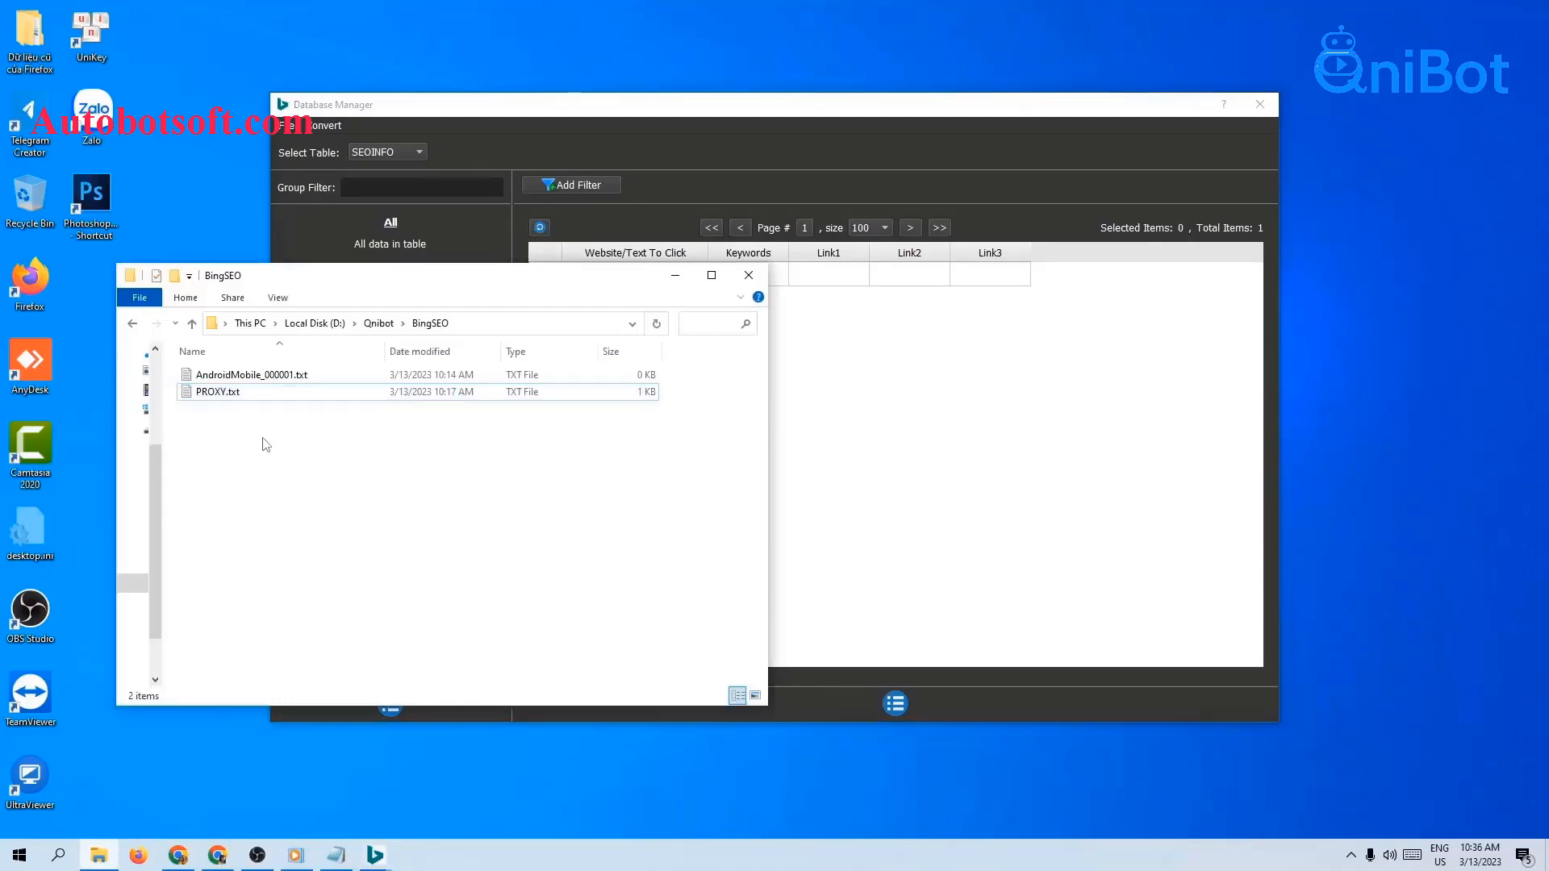
mouse_move(314, 650)
click(506, 613)
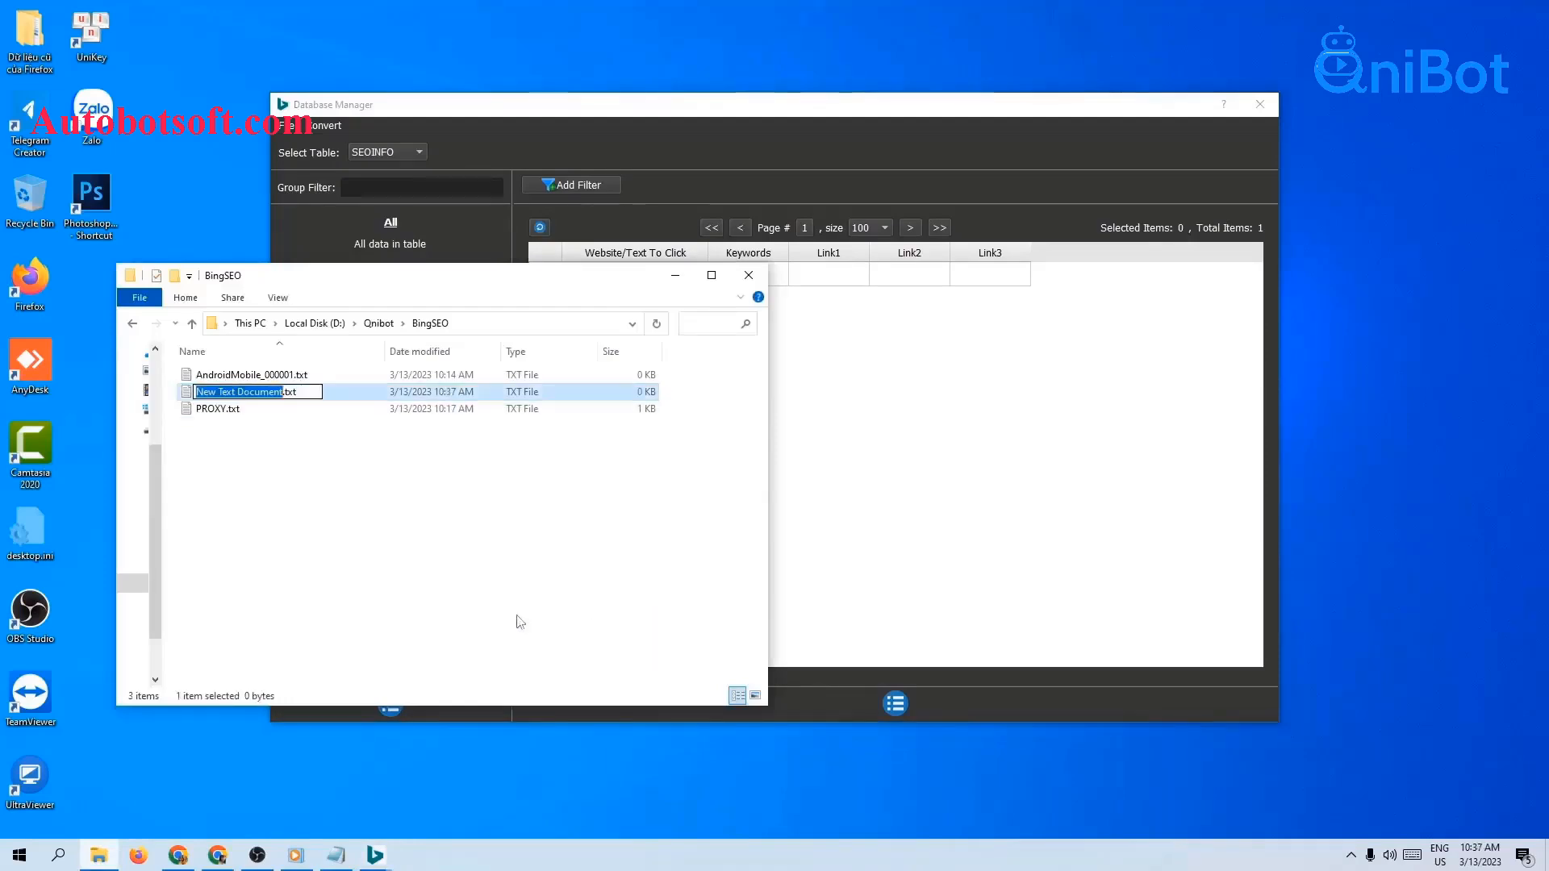
text(website)
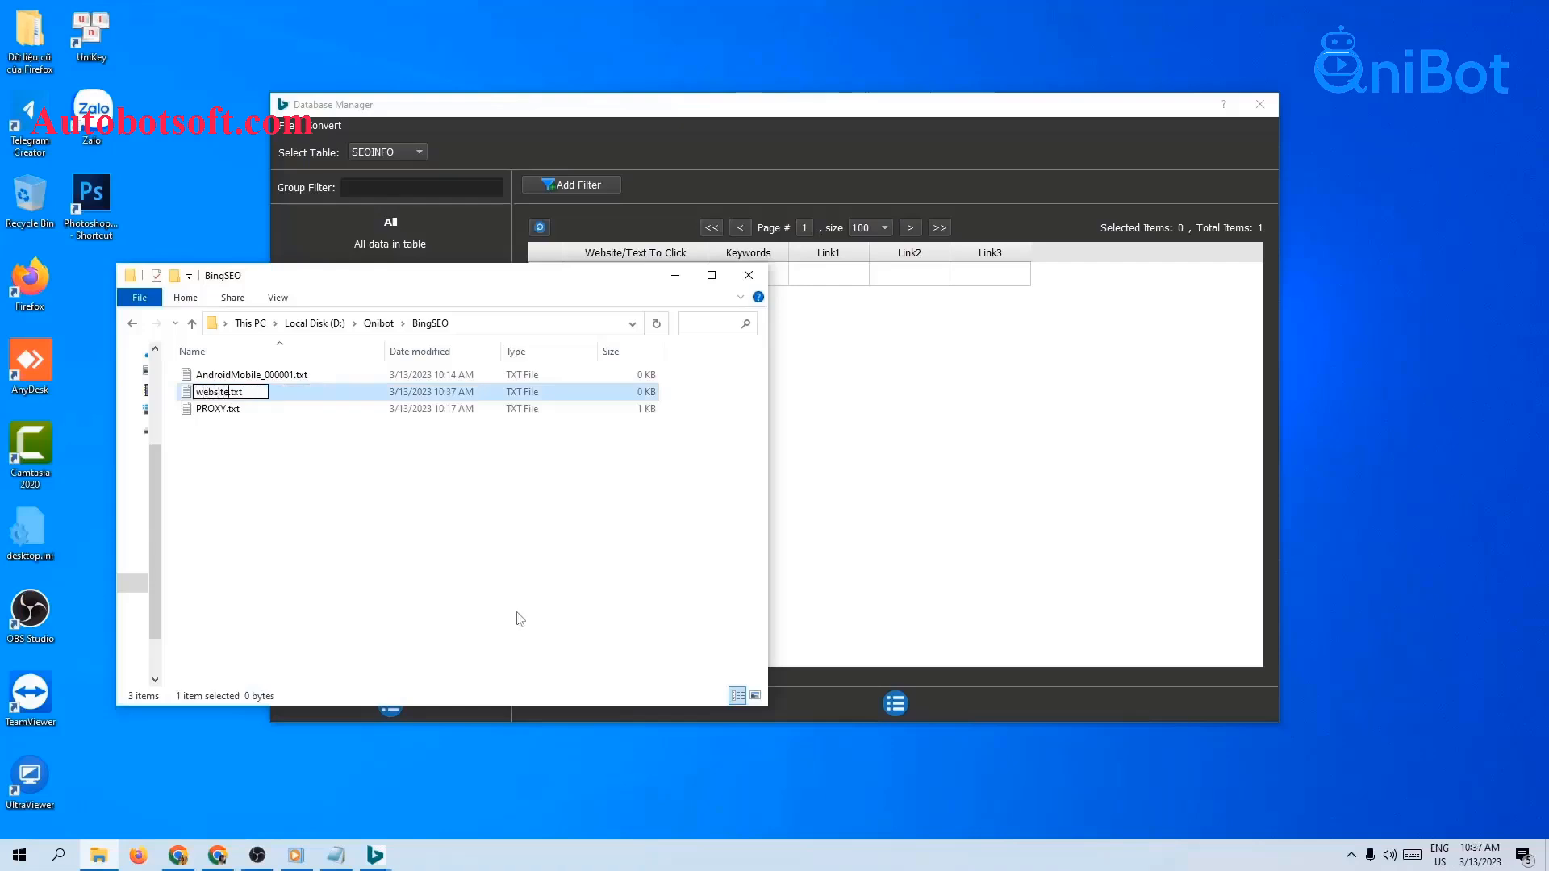
text(-direct)
key(Return)
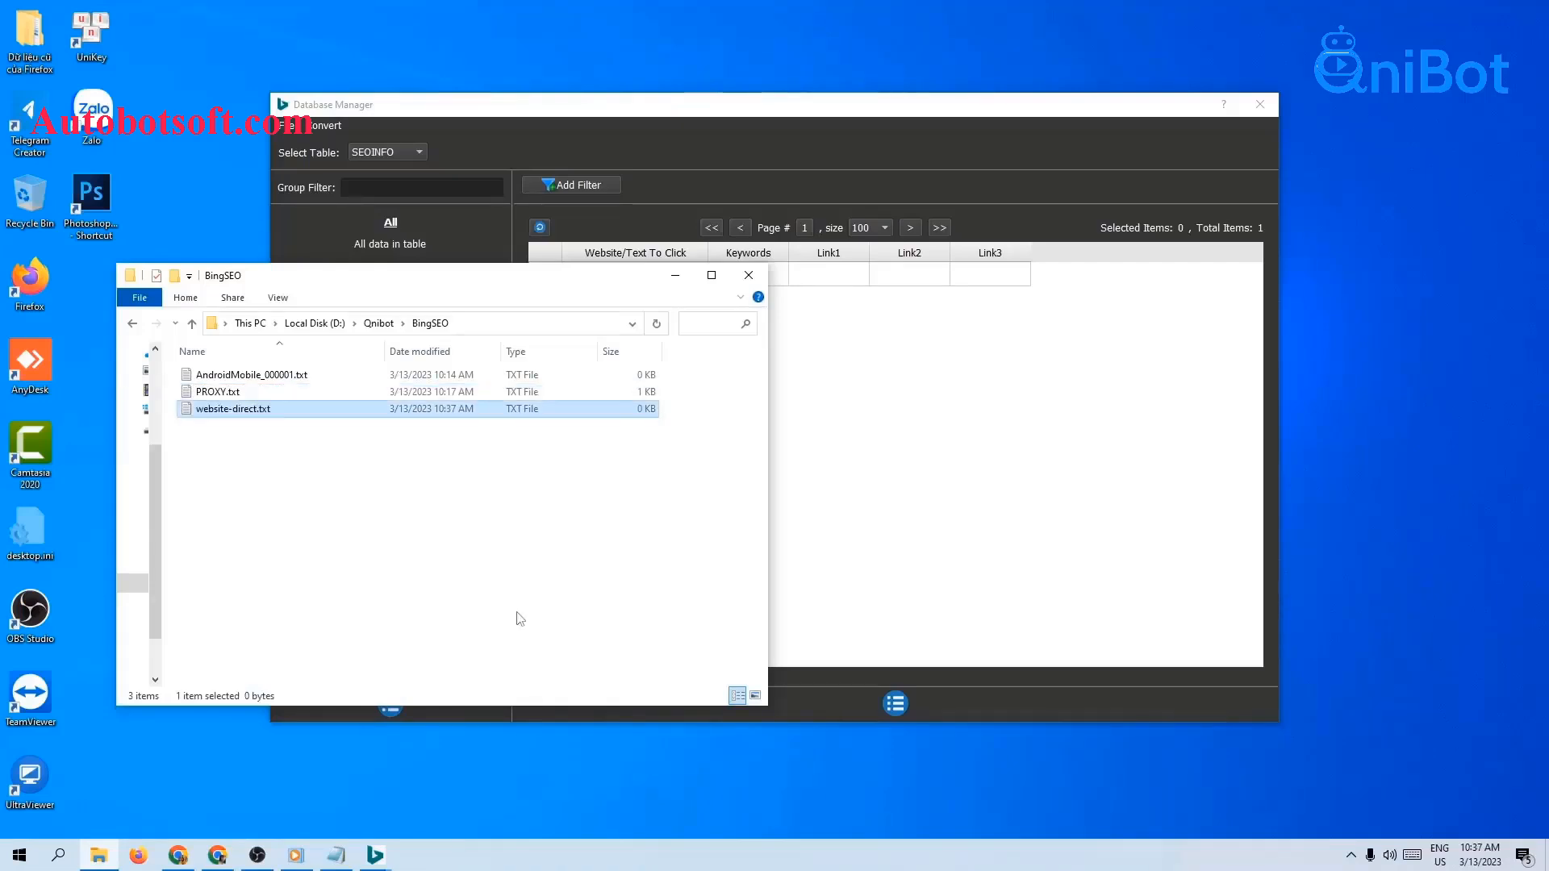
Step: Open website-direct.txt in Notepad and enlarge and reposition its window
double_click(282, 410)
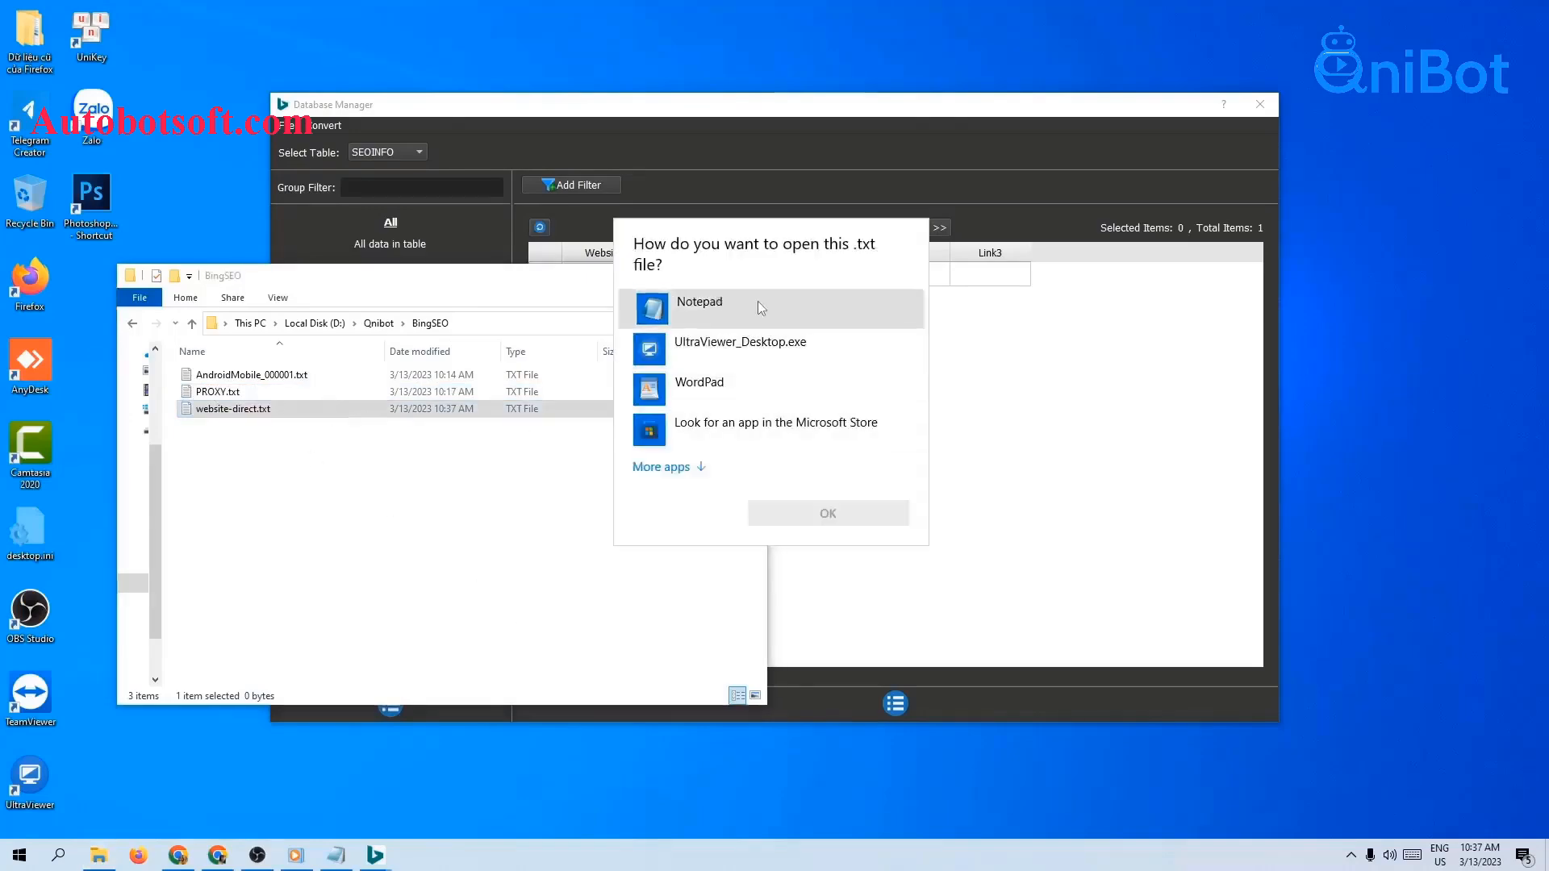
click(901, 516)
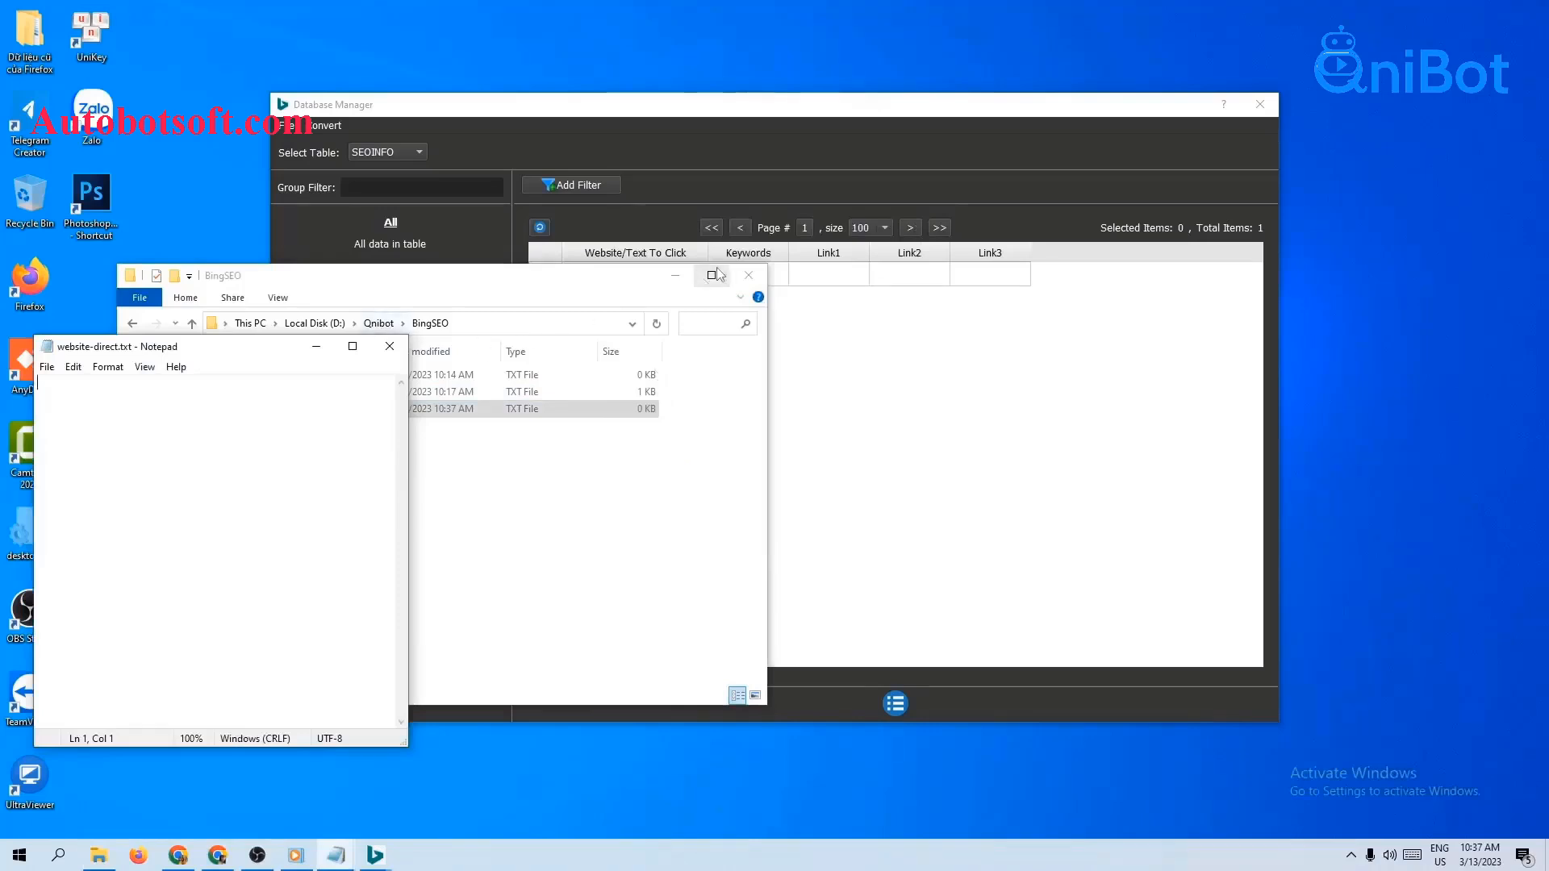
drag(408, 464, 984, 514)
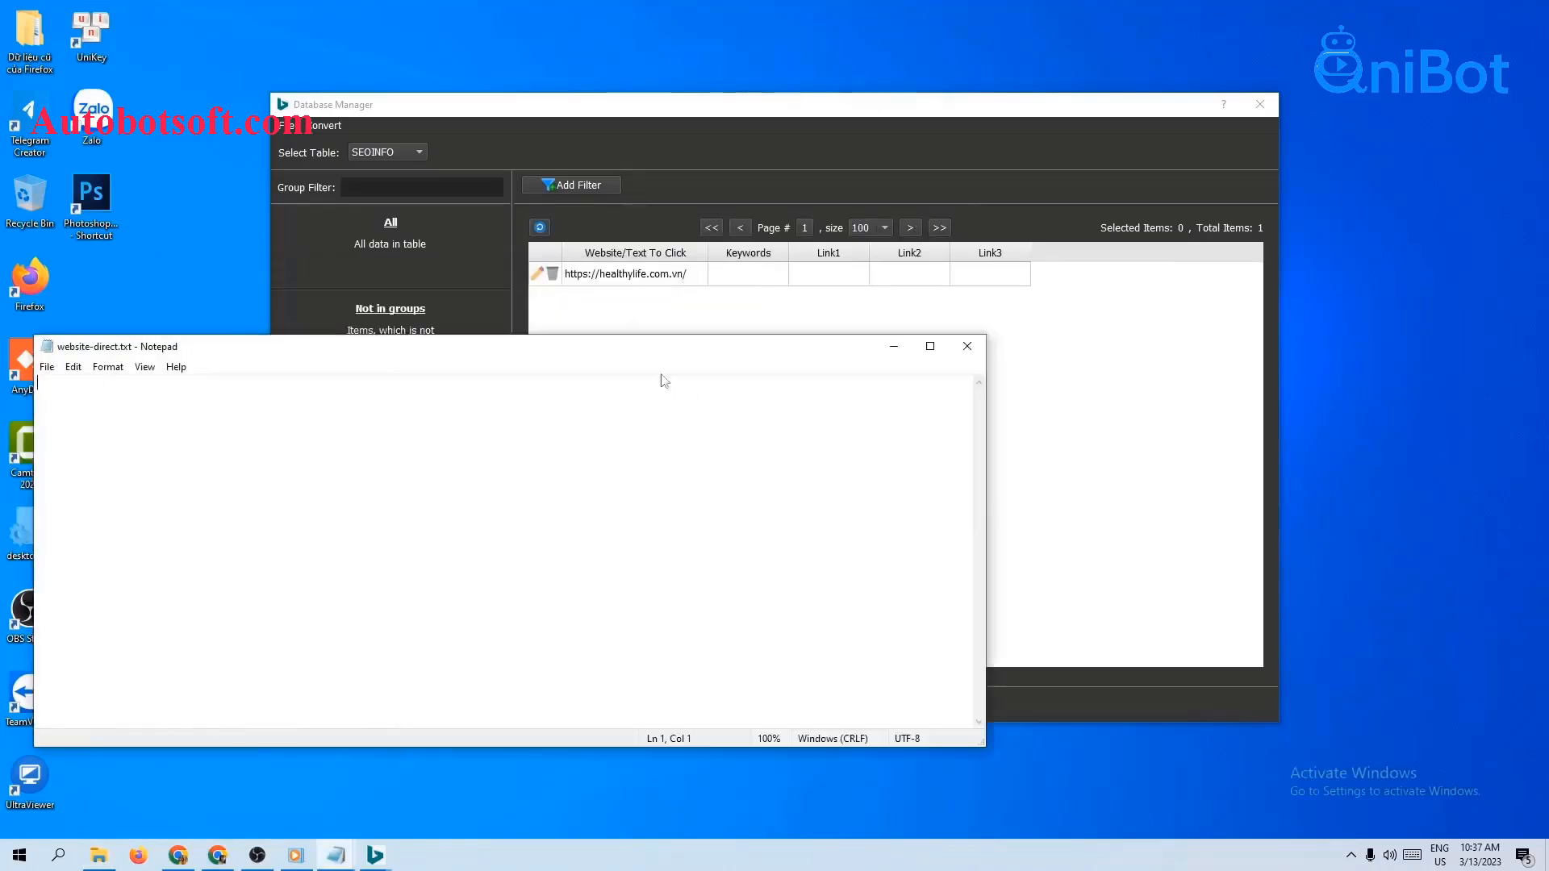
drag(648, 352, 926, 356)
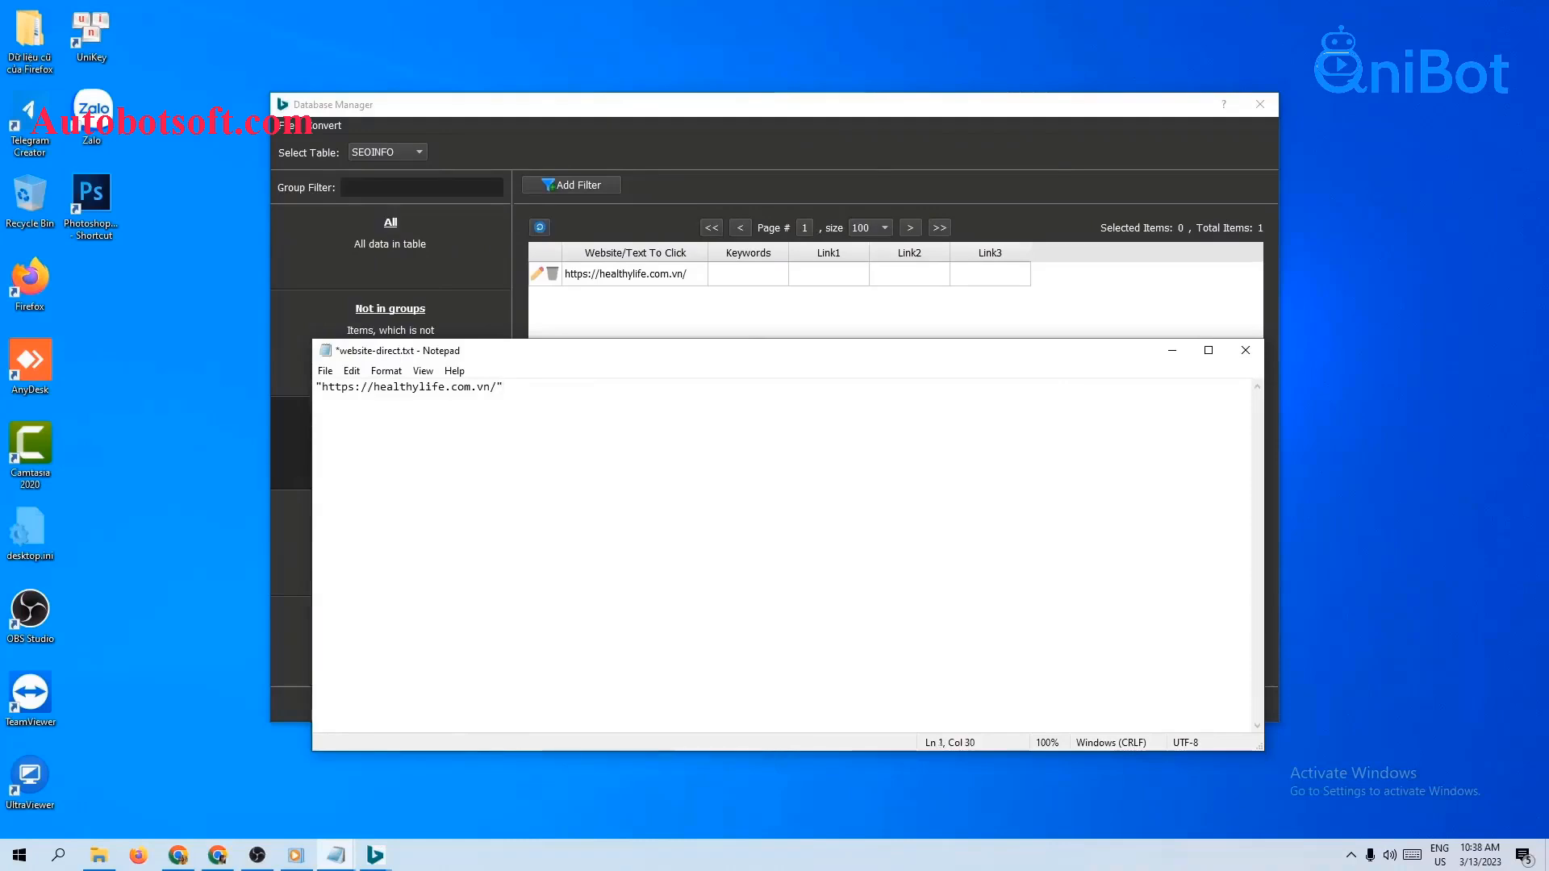
click(329, 370)
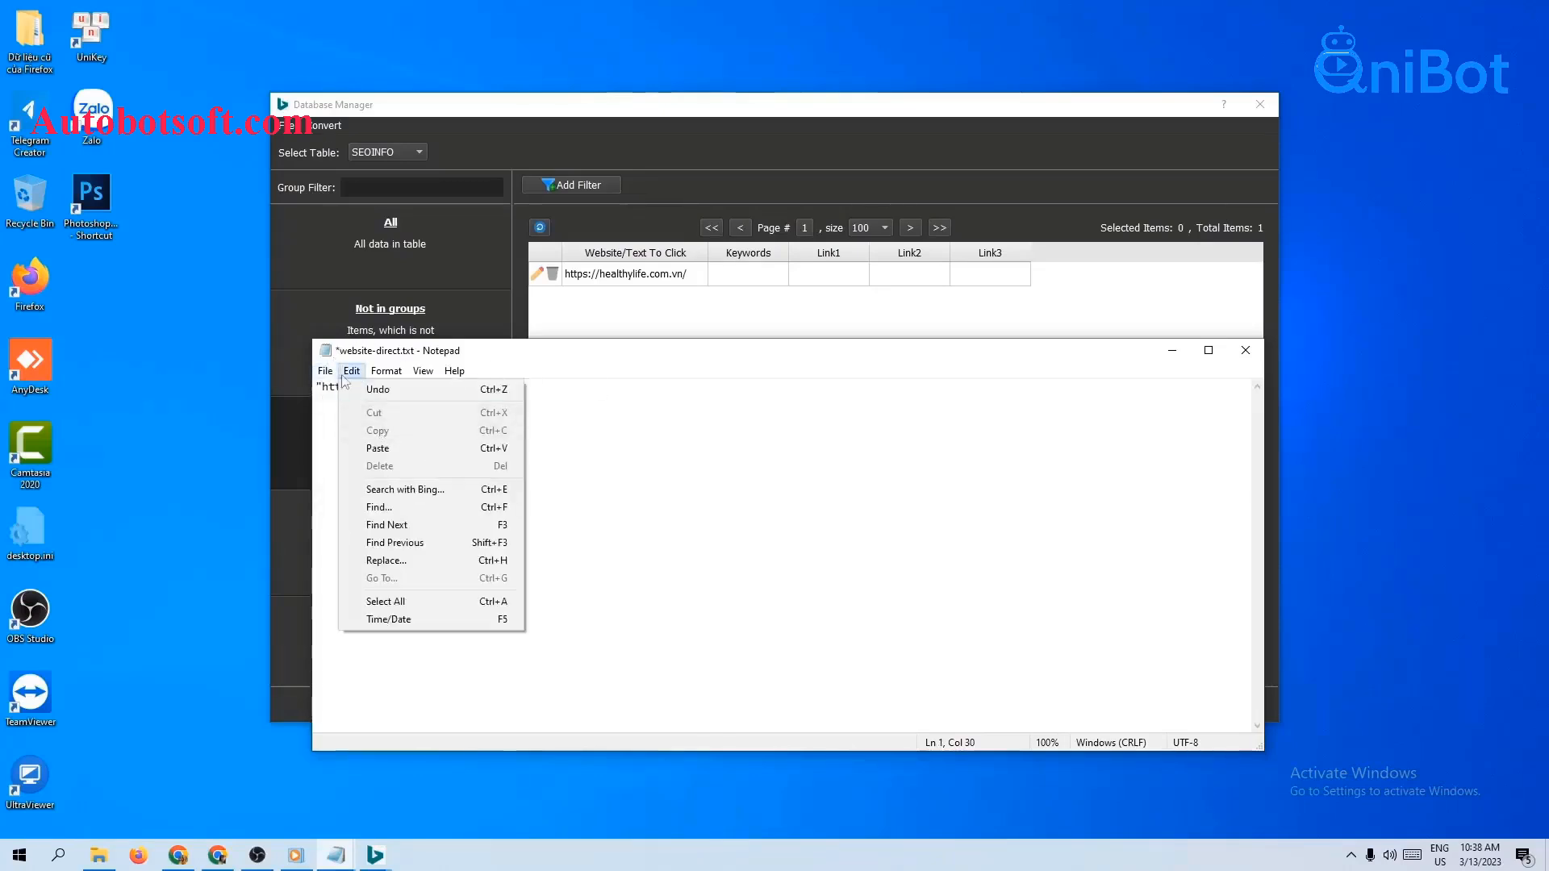
click(325, 374)
click(325, 372)
click(346, 444)
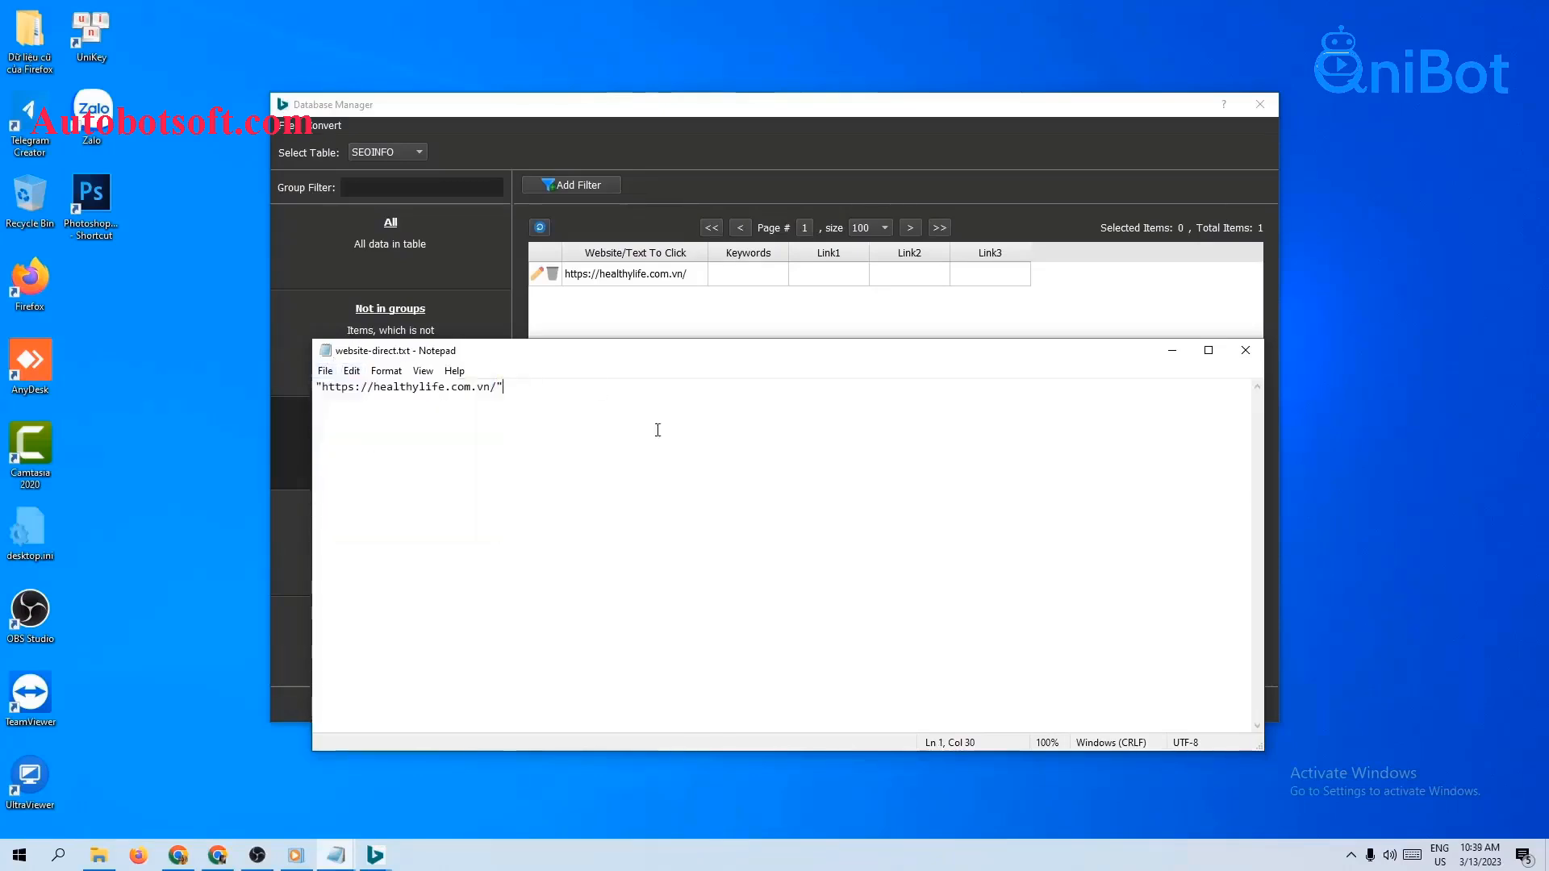
click(1171, 350)
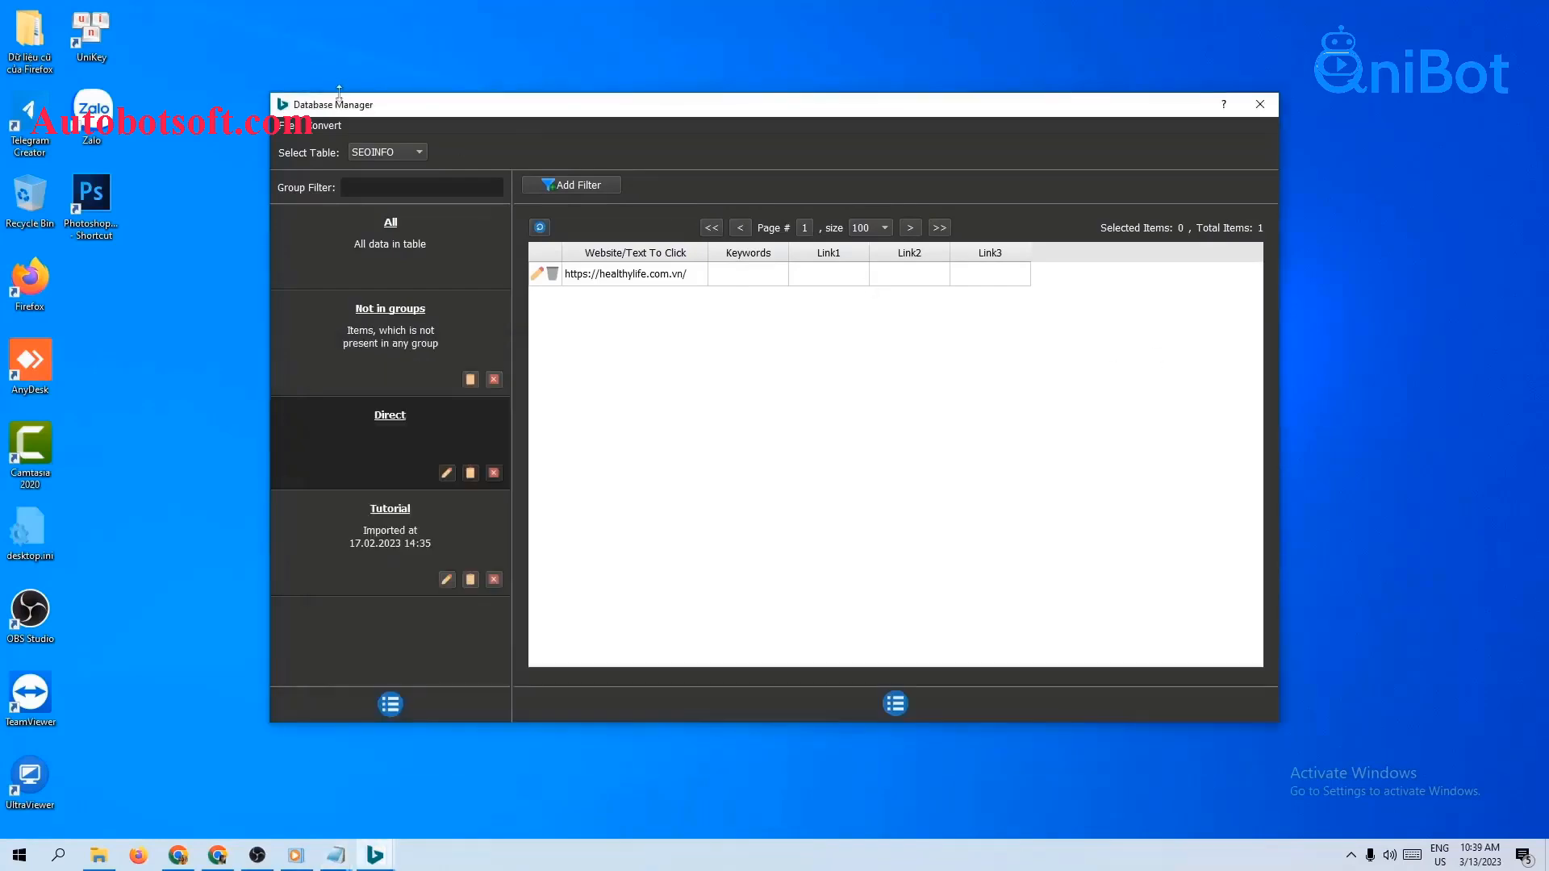
Step: Import website-direct.txt through the Csv import into the SEOINFO table
click(322, 128)
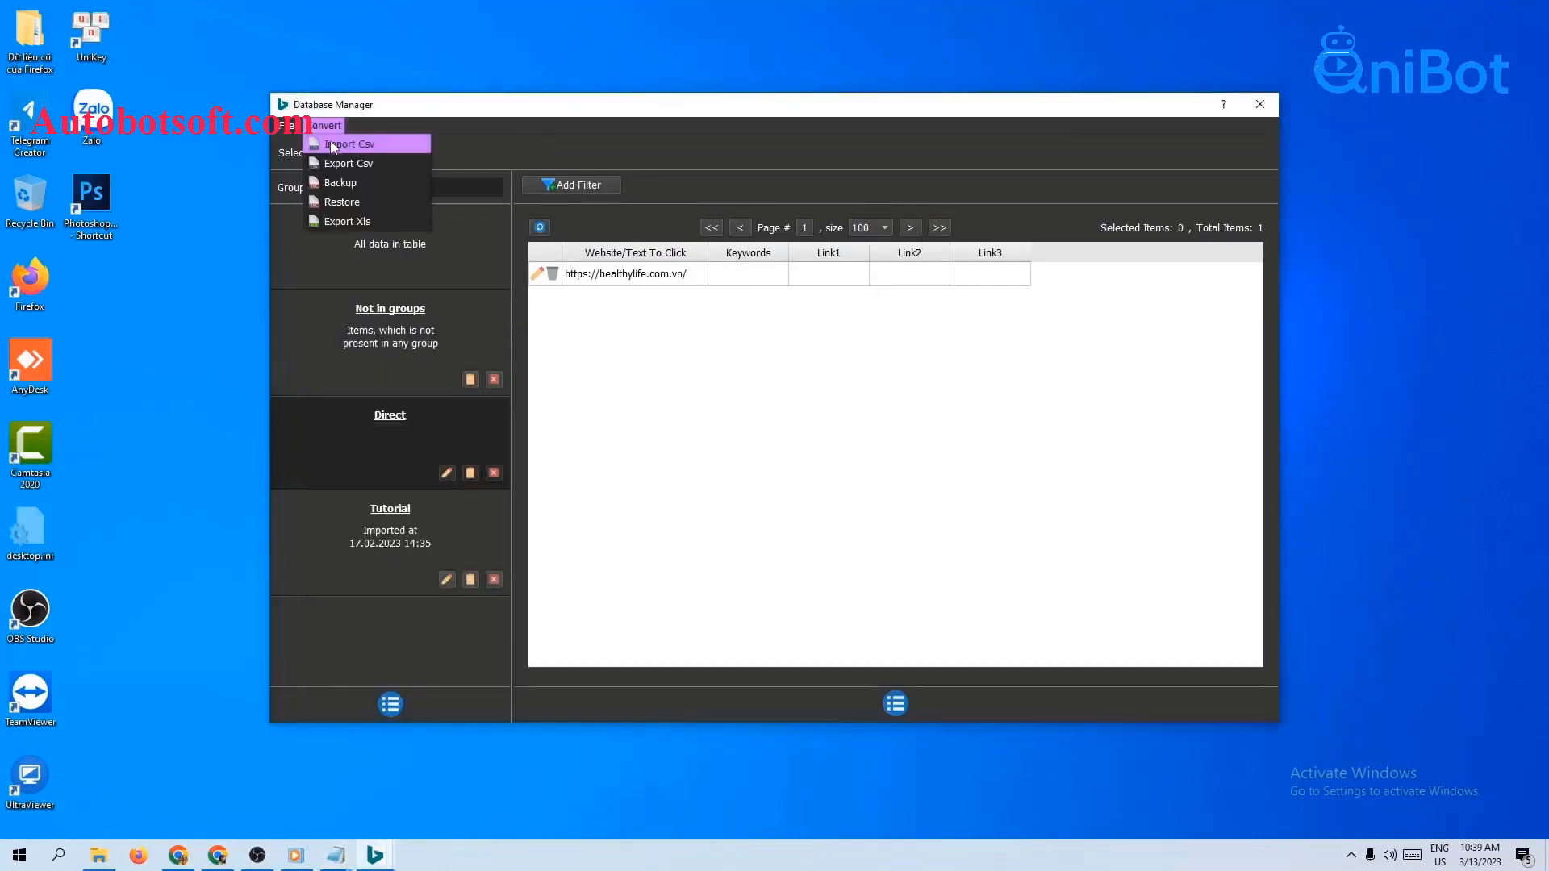
click(334, 145)
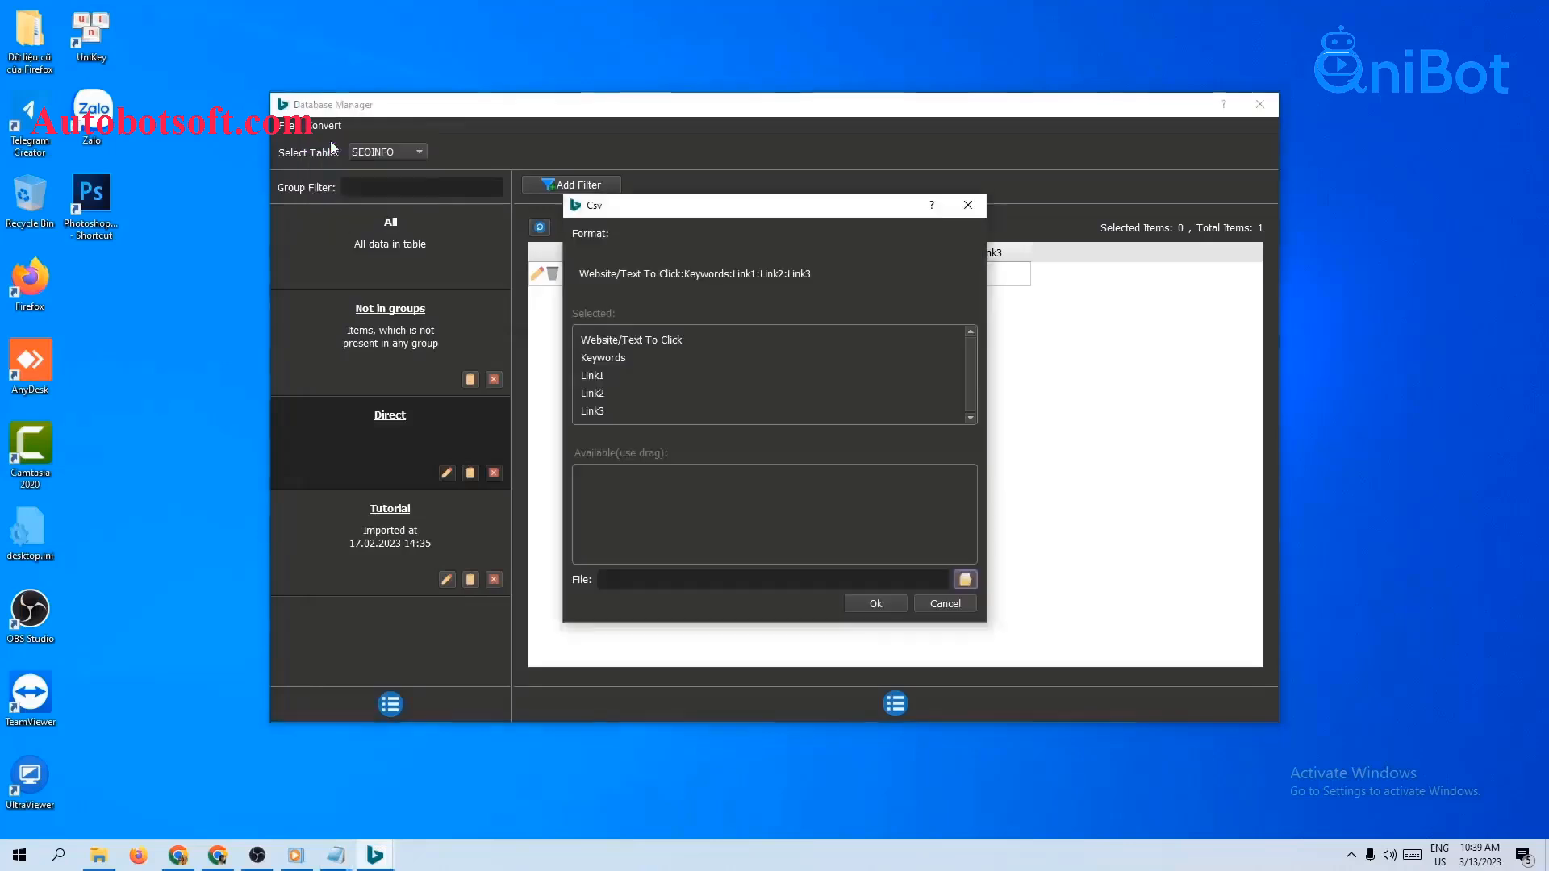
click(965, 580)
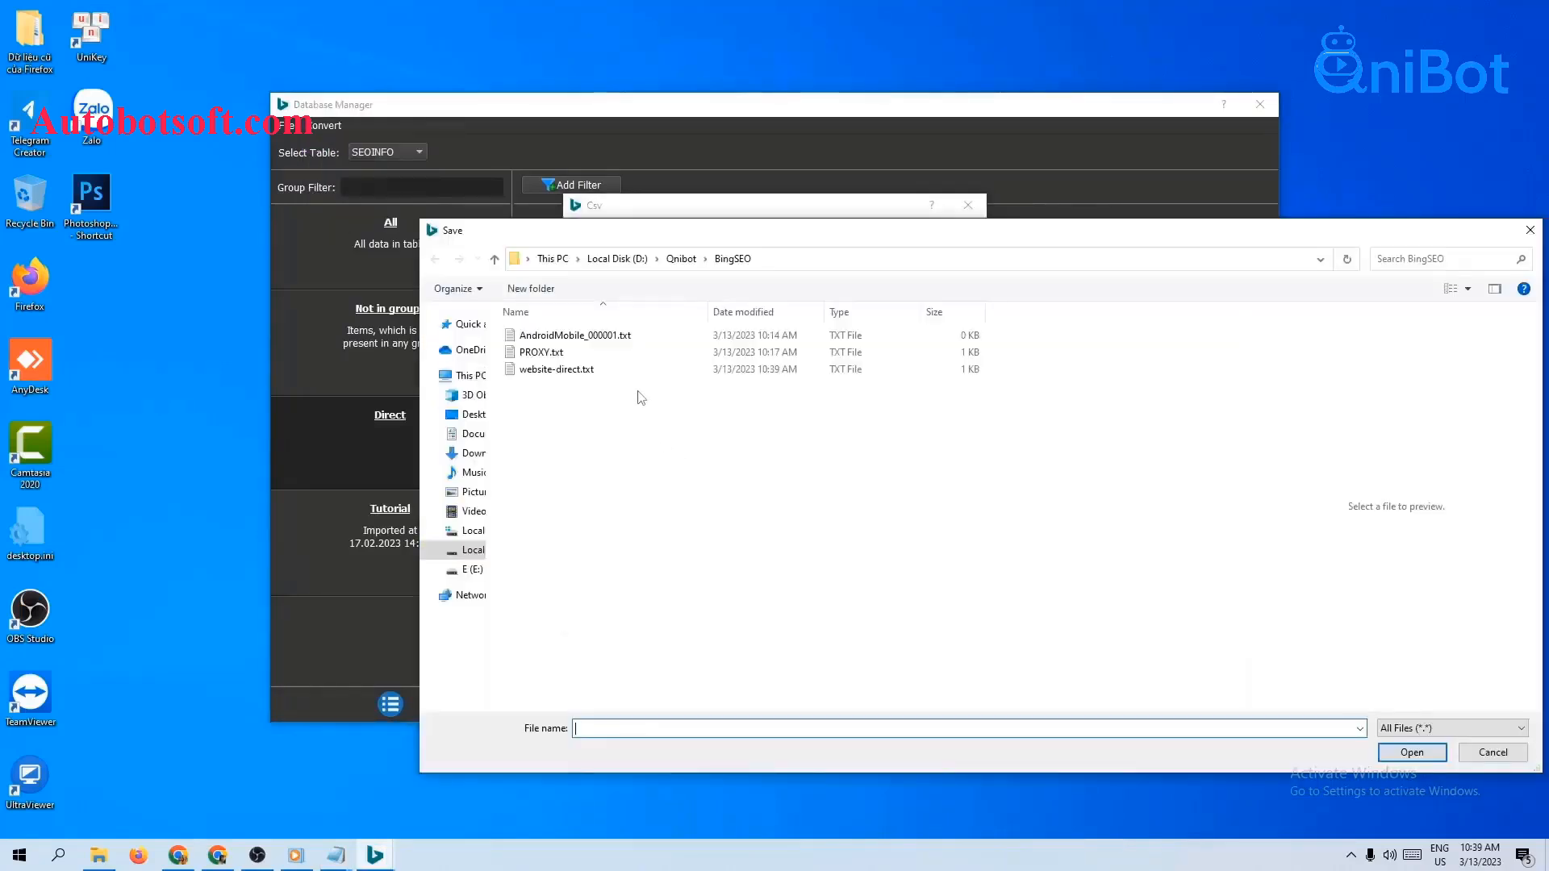
click(637, 373)
click(1413, 753)
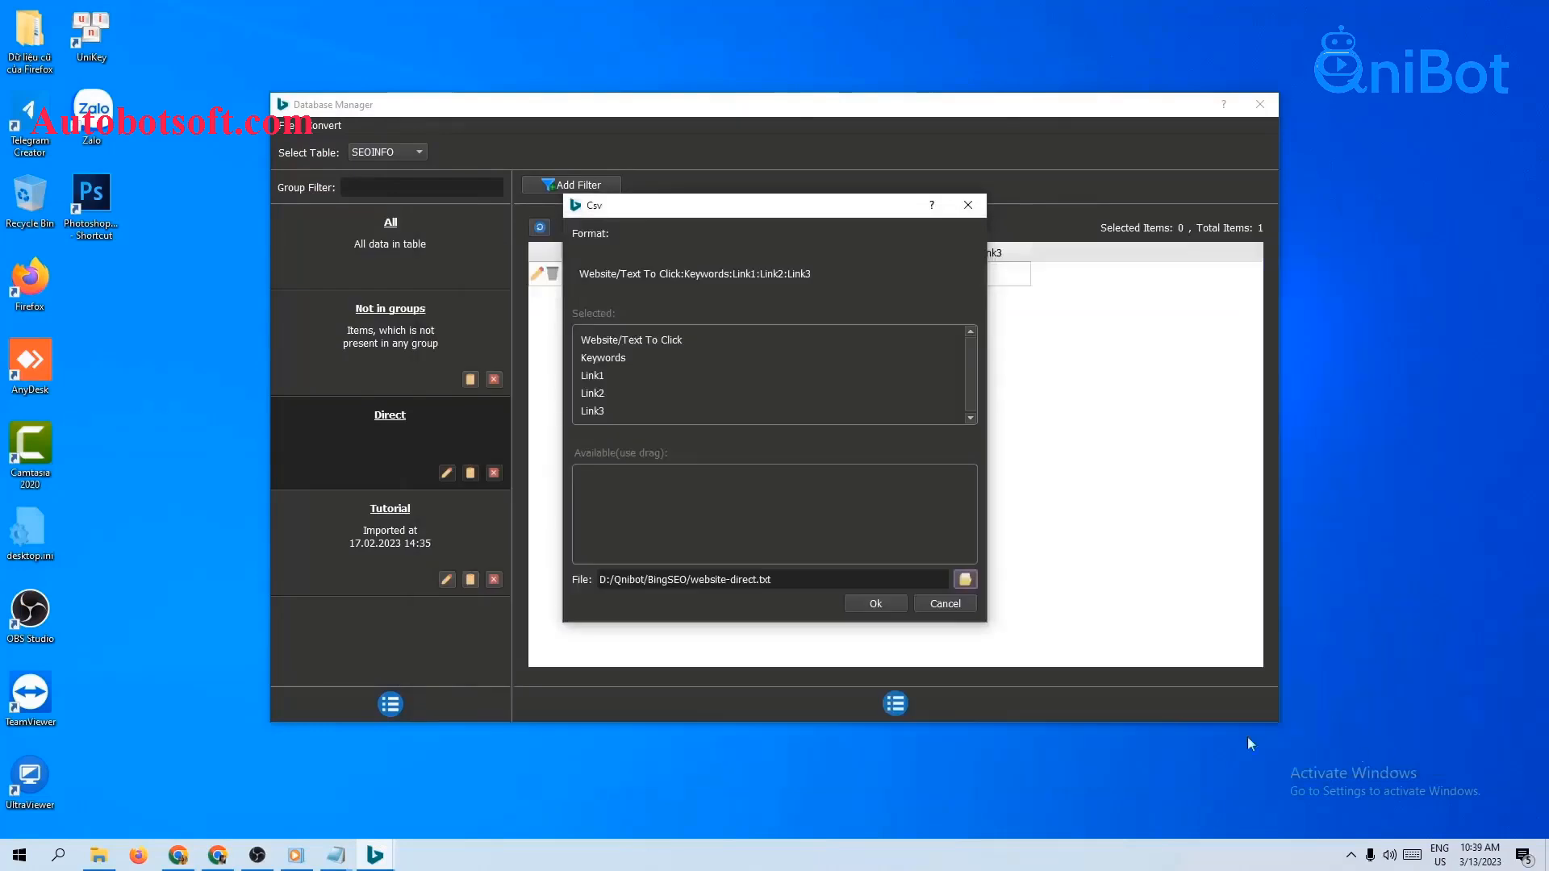
click(876, 605)
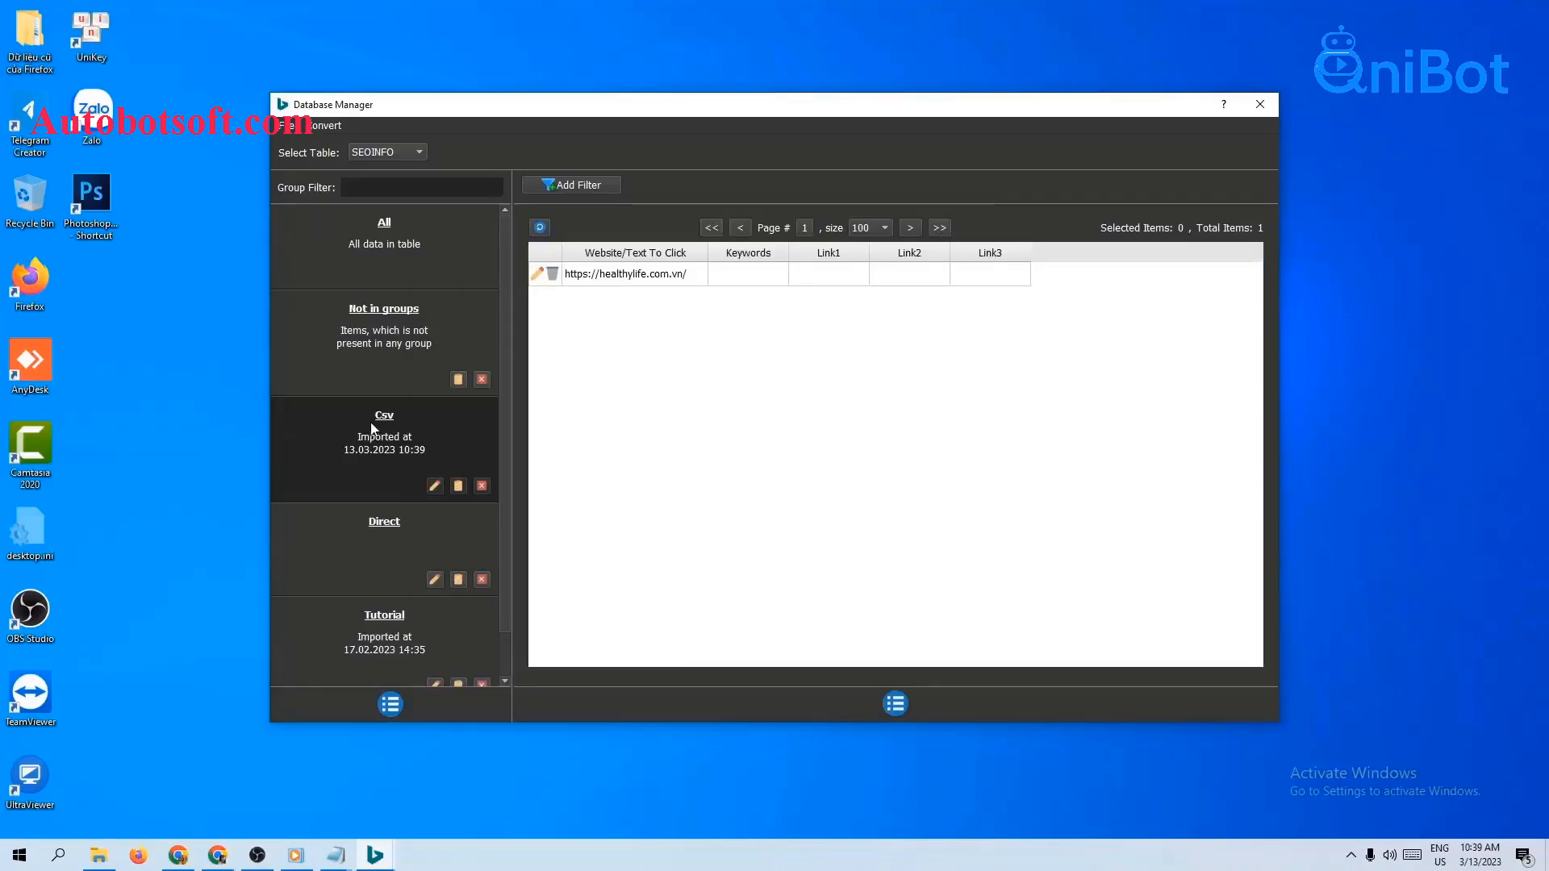
Step: Rename the new Csv group to 'Direct 1' and close the Database Manager
click(434, 486)
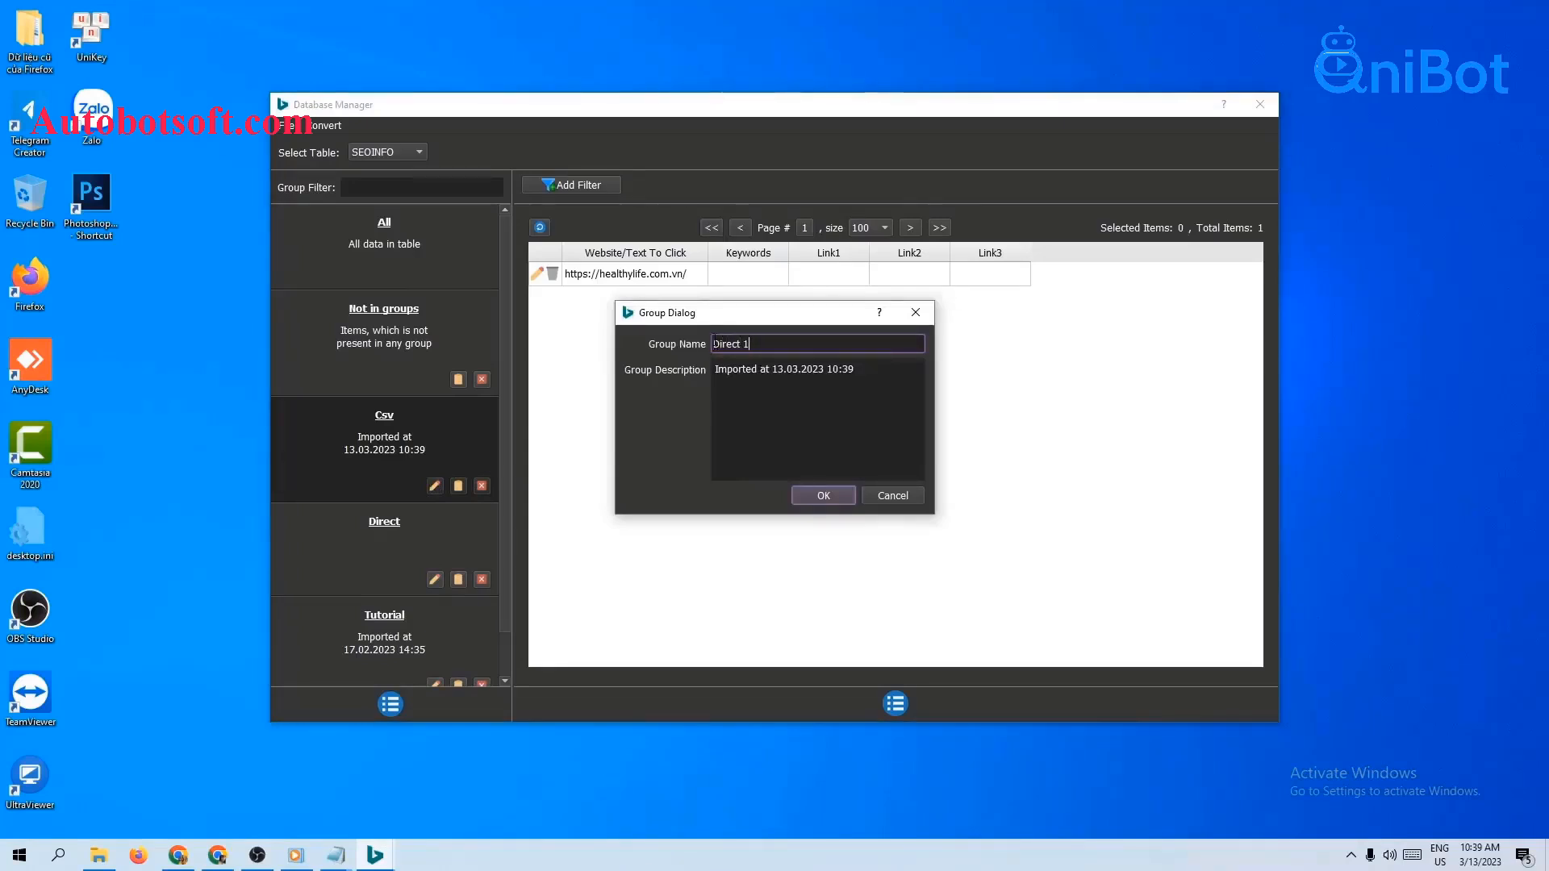
click(823, 497)
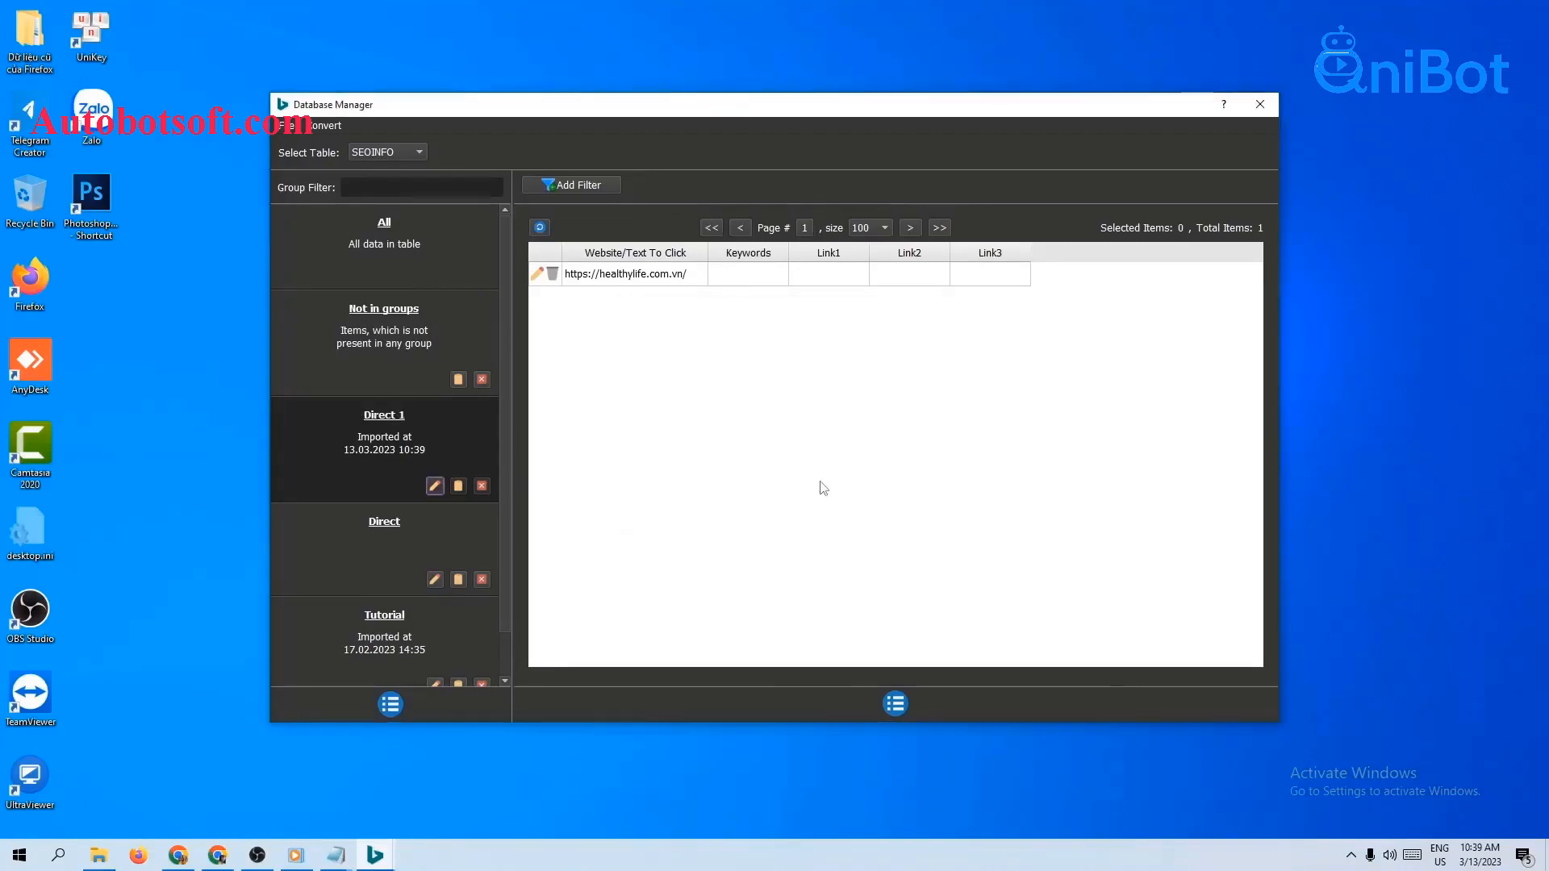
click(1269, 105)
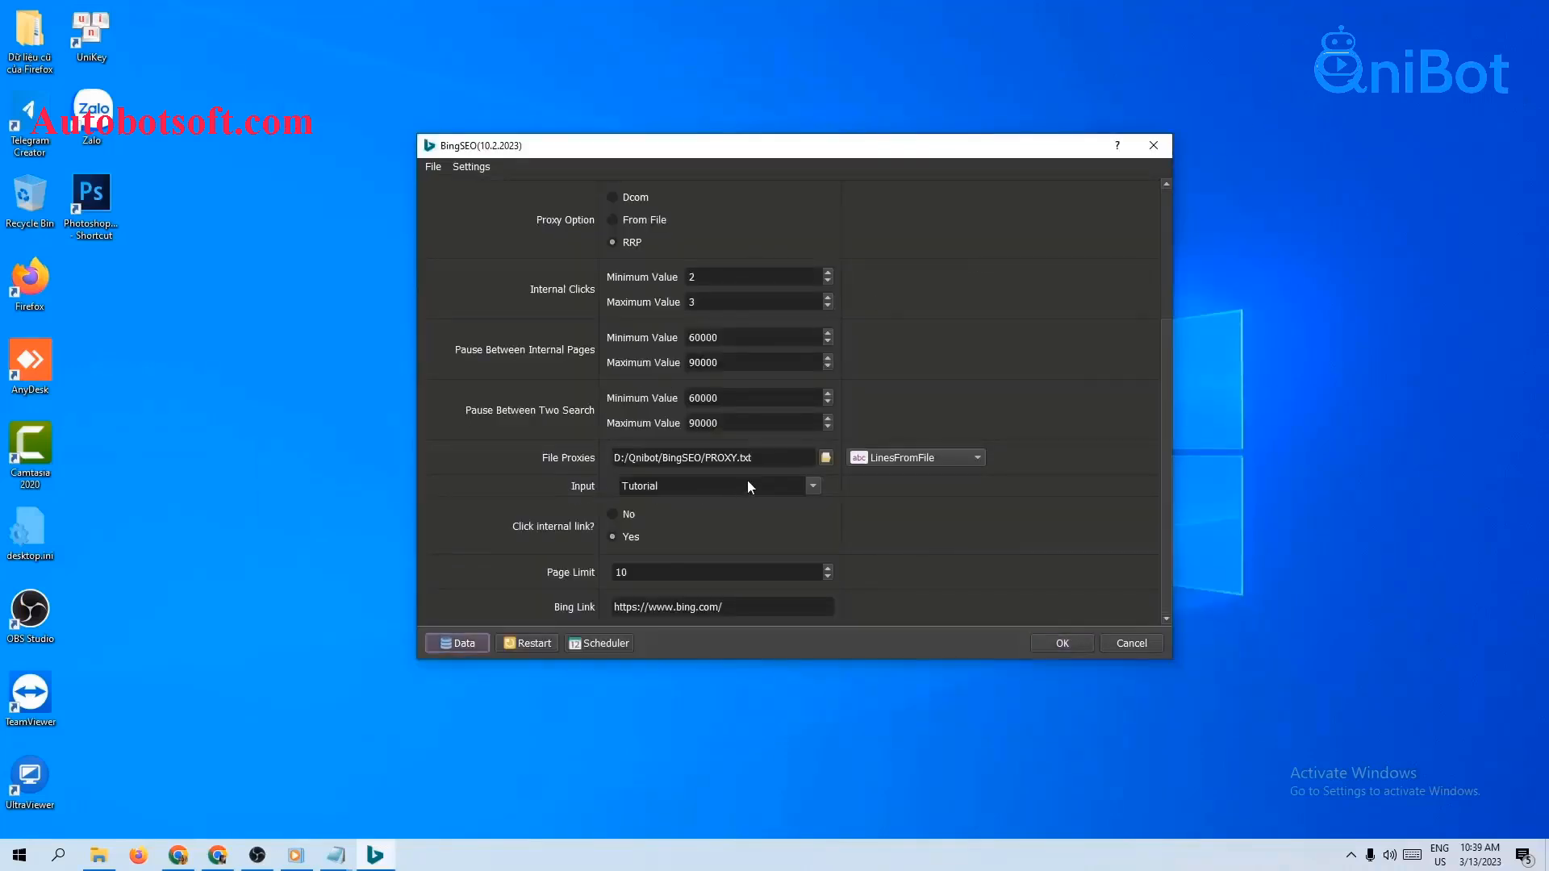
Step: Set the Input groups to Direct only, unticking Tutorial
click(814, 486)
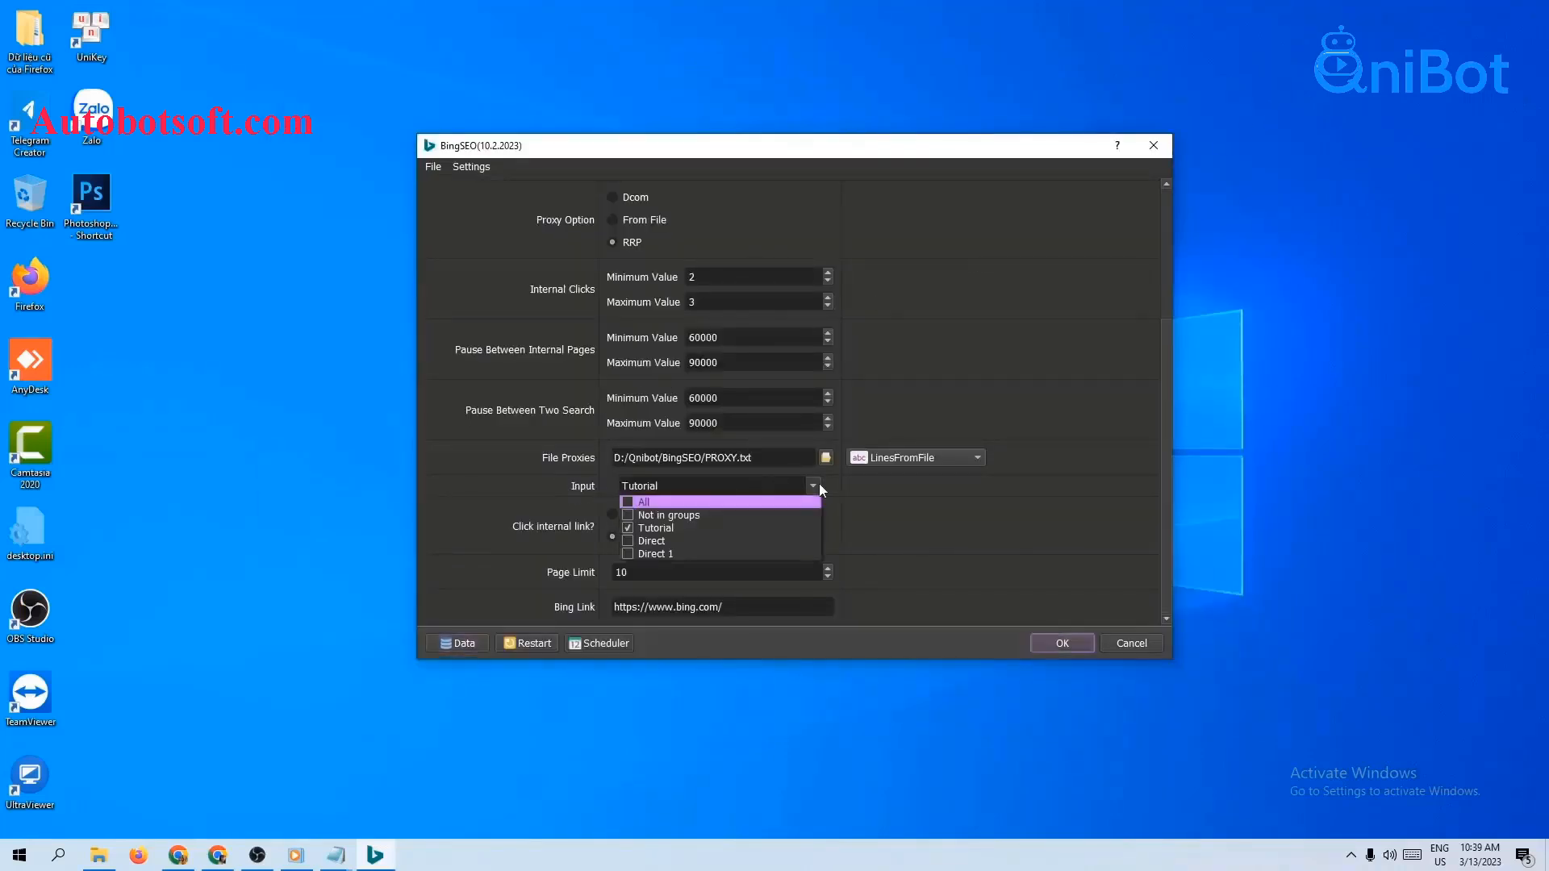
click(627, 528)
click(884, 525)
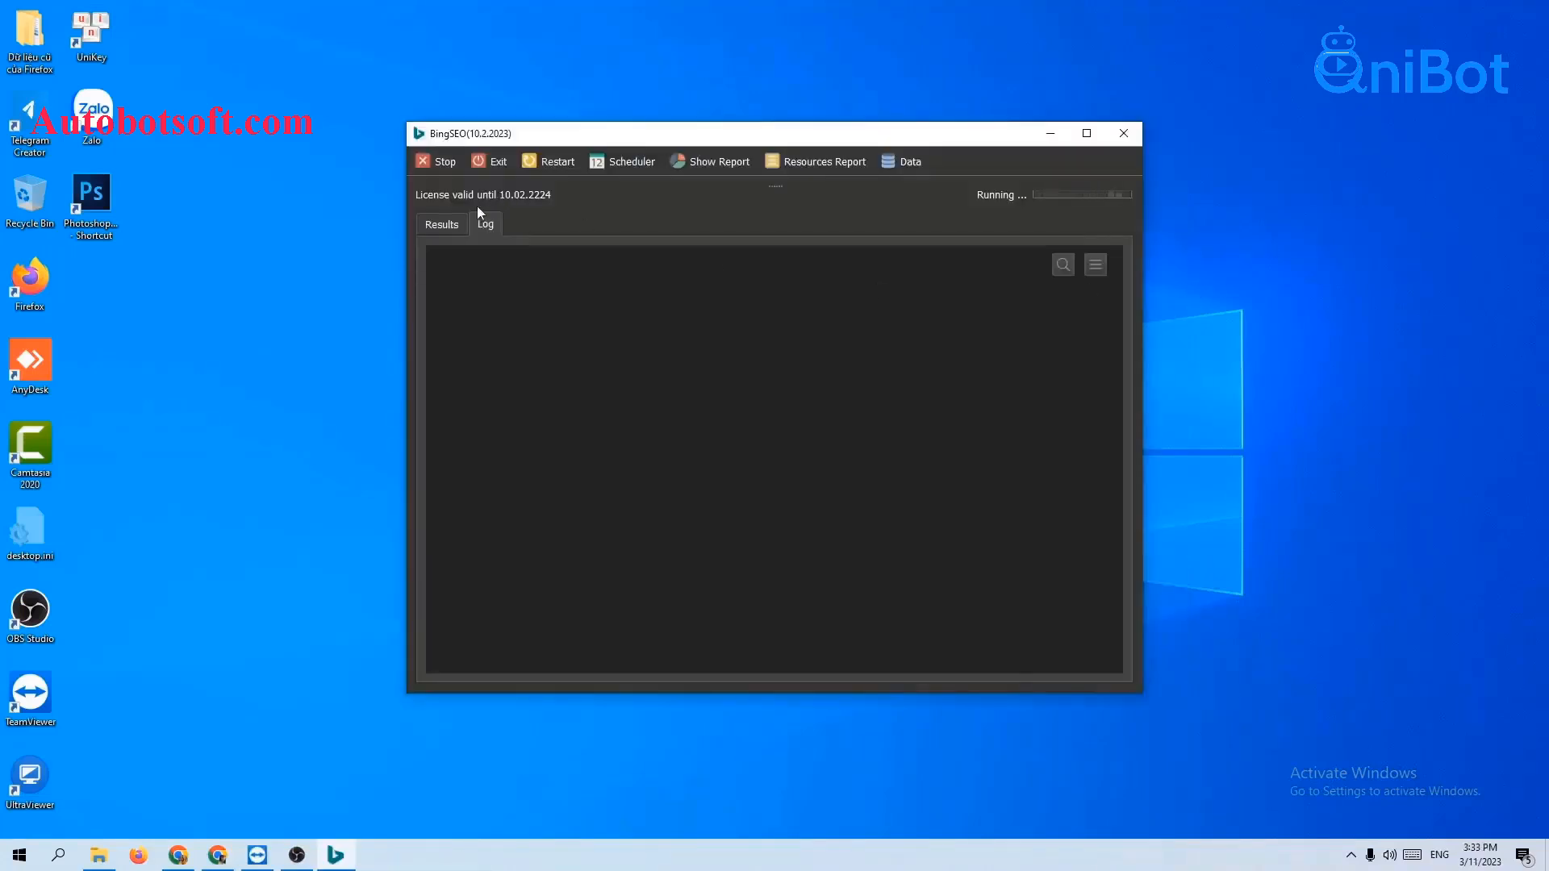
Step: Show the first browser, tile all windows side by side, and widen both right-hand browsers
click(478, 247)
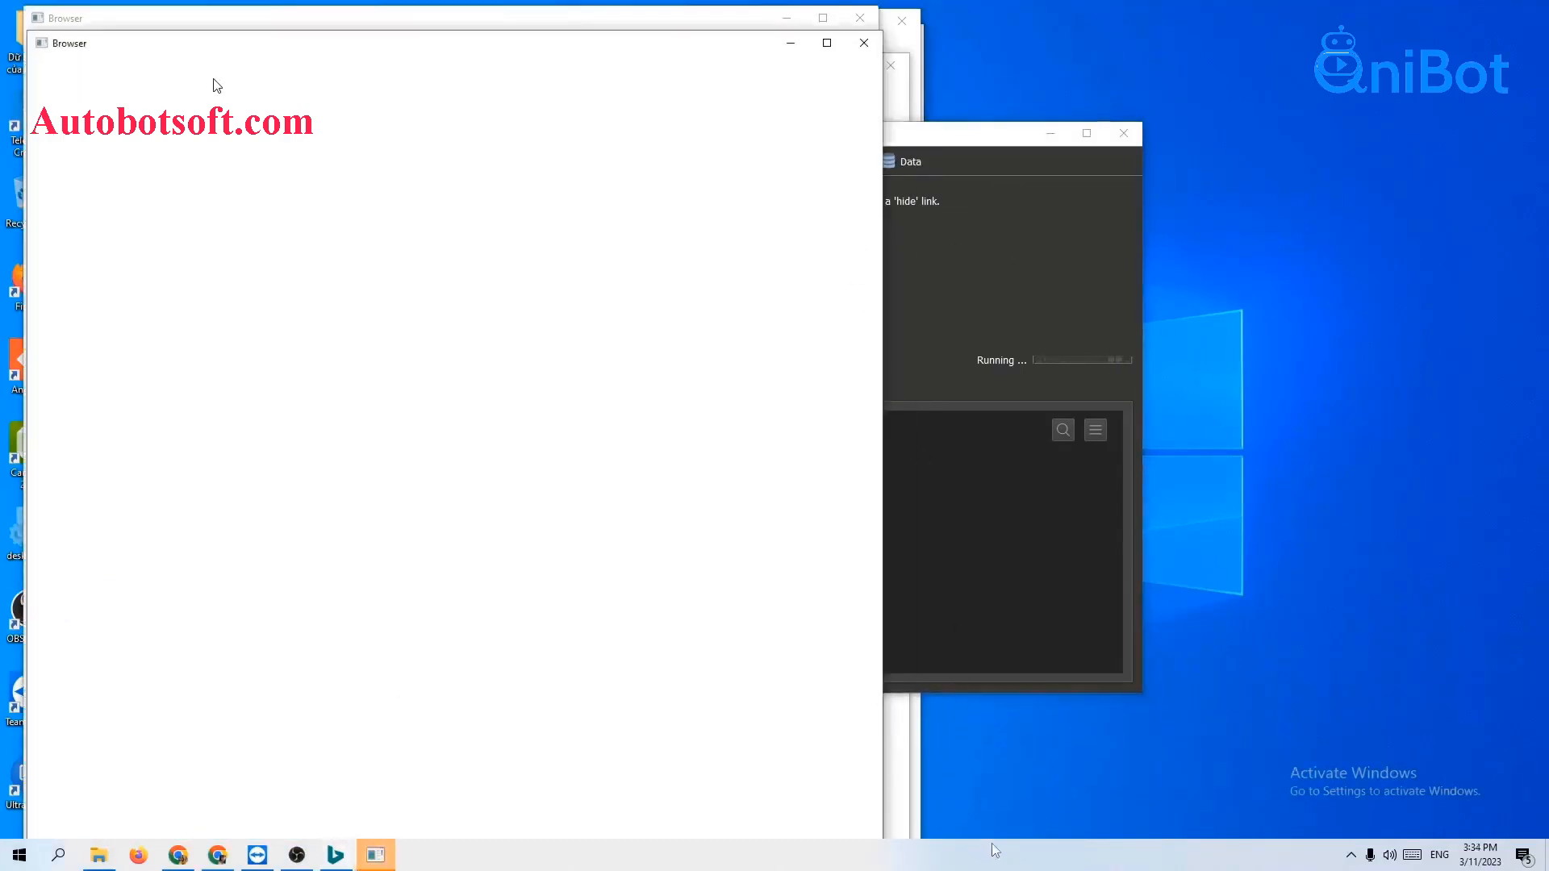
right_click(988, 844)
click(1099, 688)
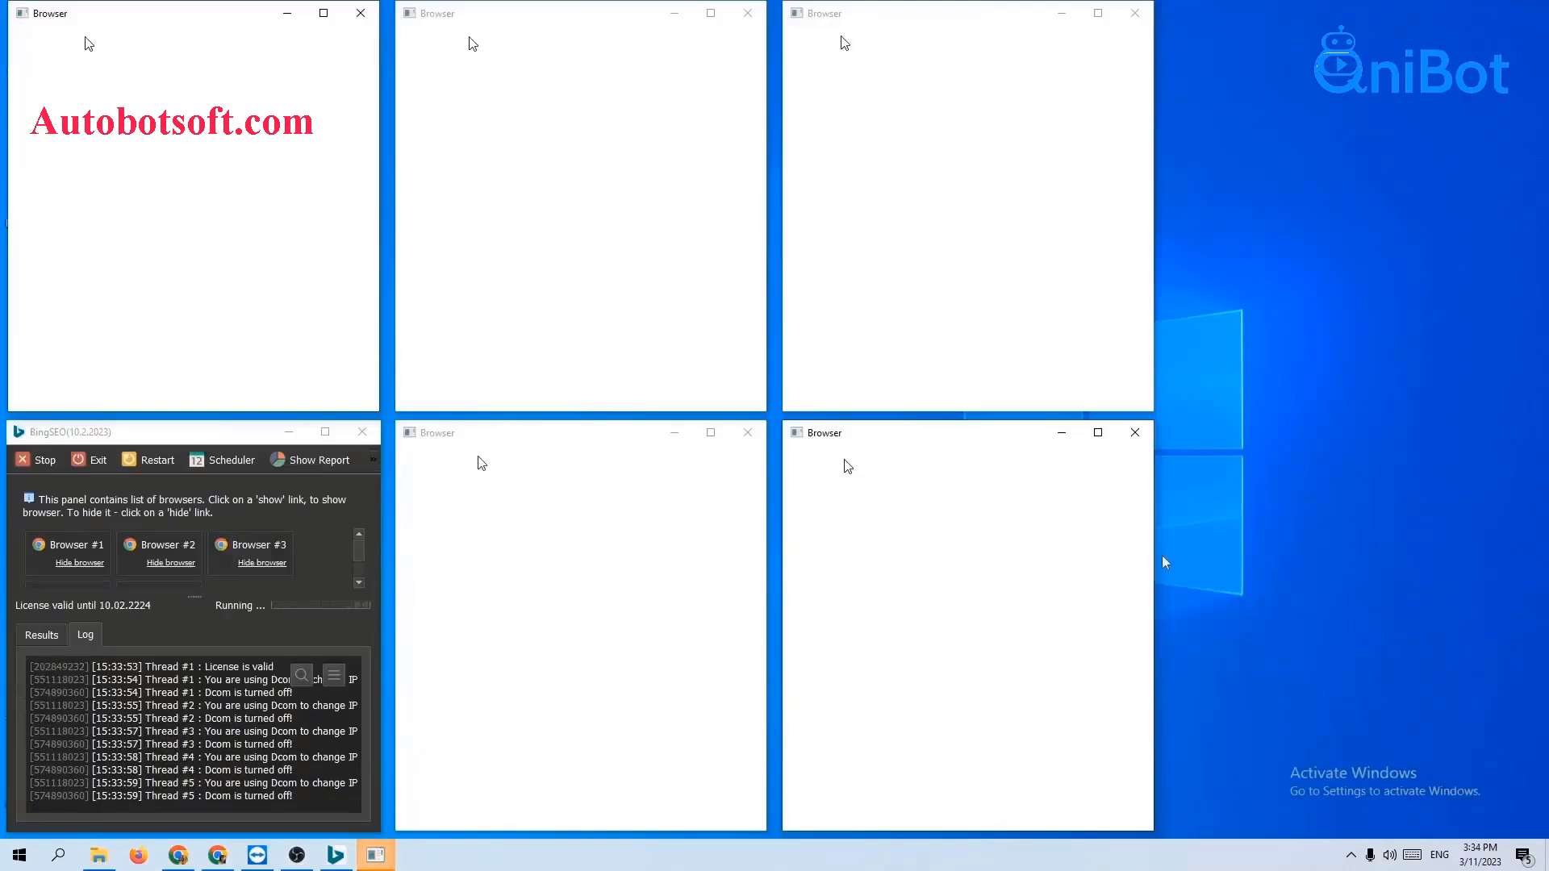
drag(1163, 562, 1527, 562)
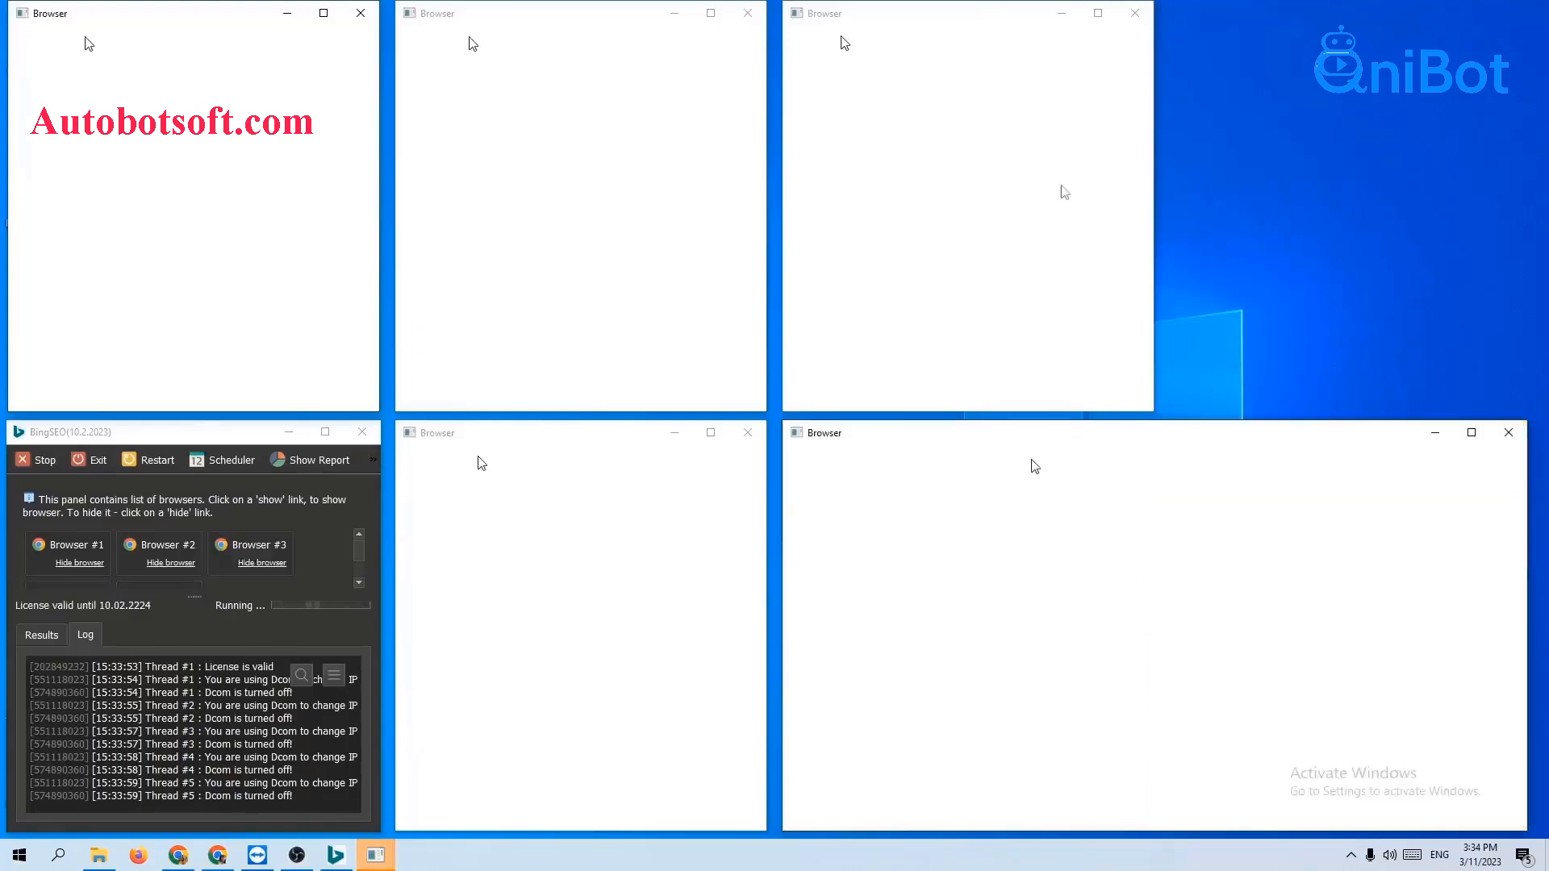
drag(1154, 172, 1524, 263)
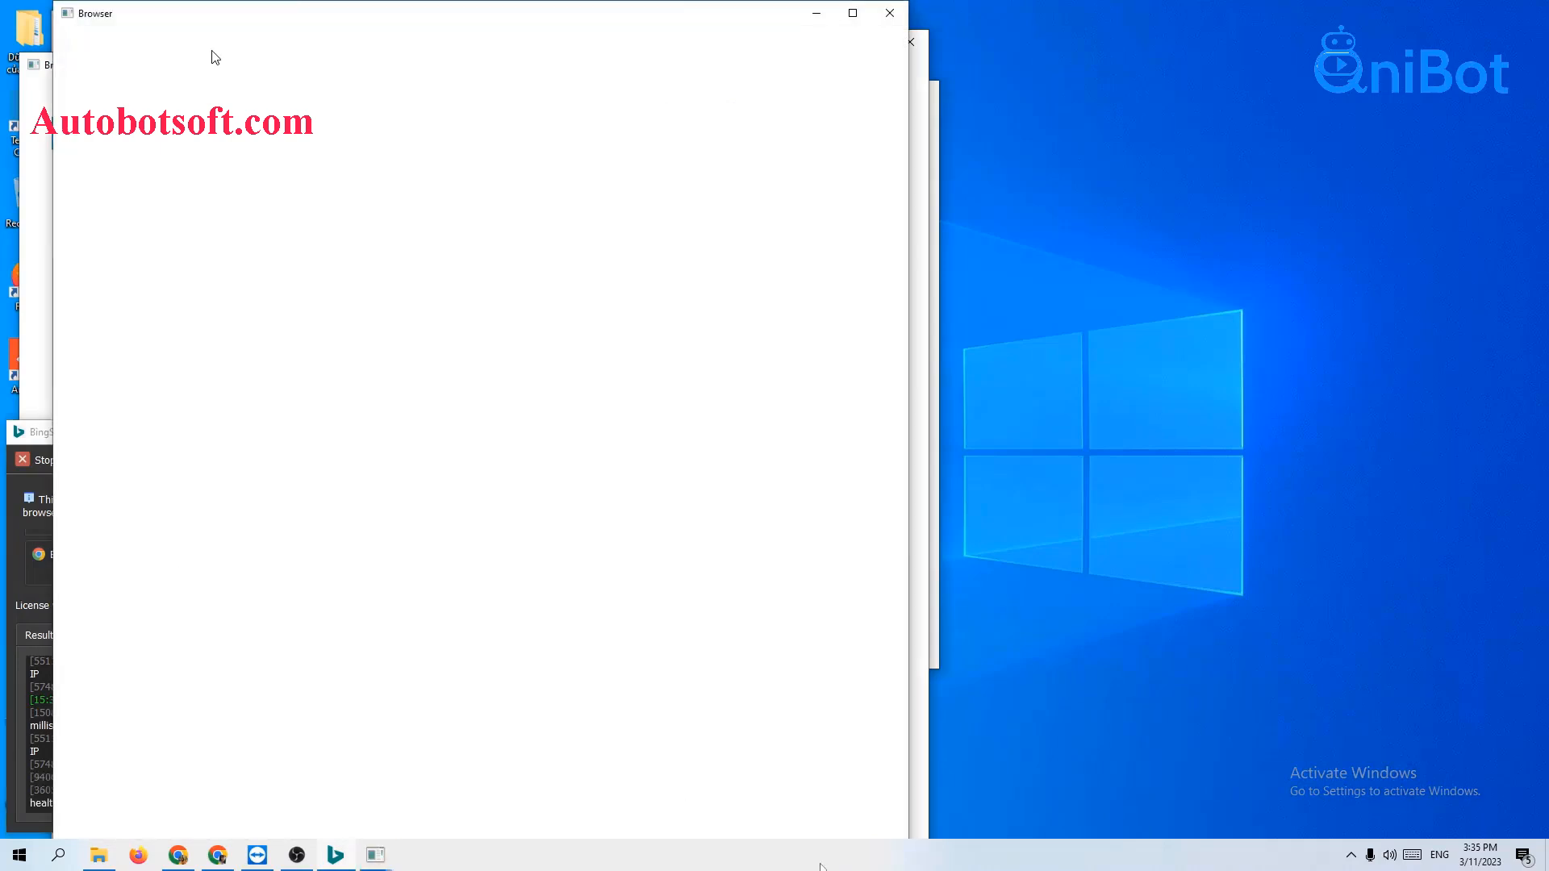
Step: Re-tile the browser windows side by side and widen the right-hand ones
right_click(821, 866)
click(864, 699)
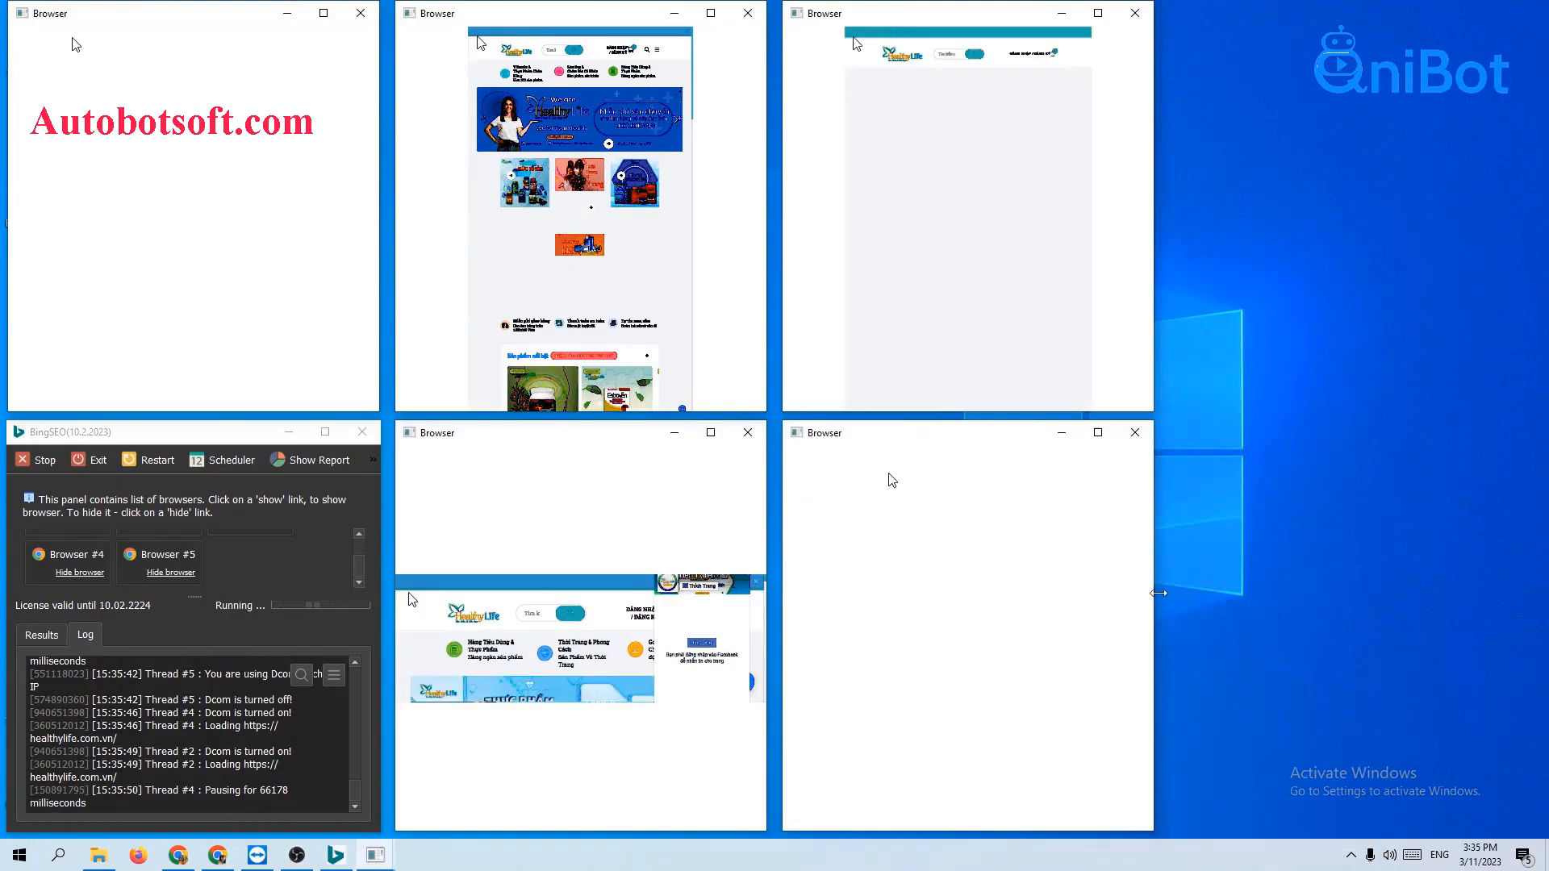
drag(1158, 593, 1519, 597)
drag(1154, 162, 1517, 161)
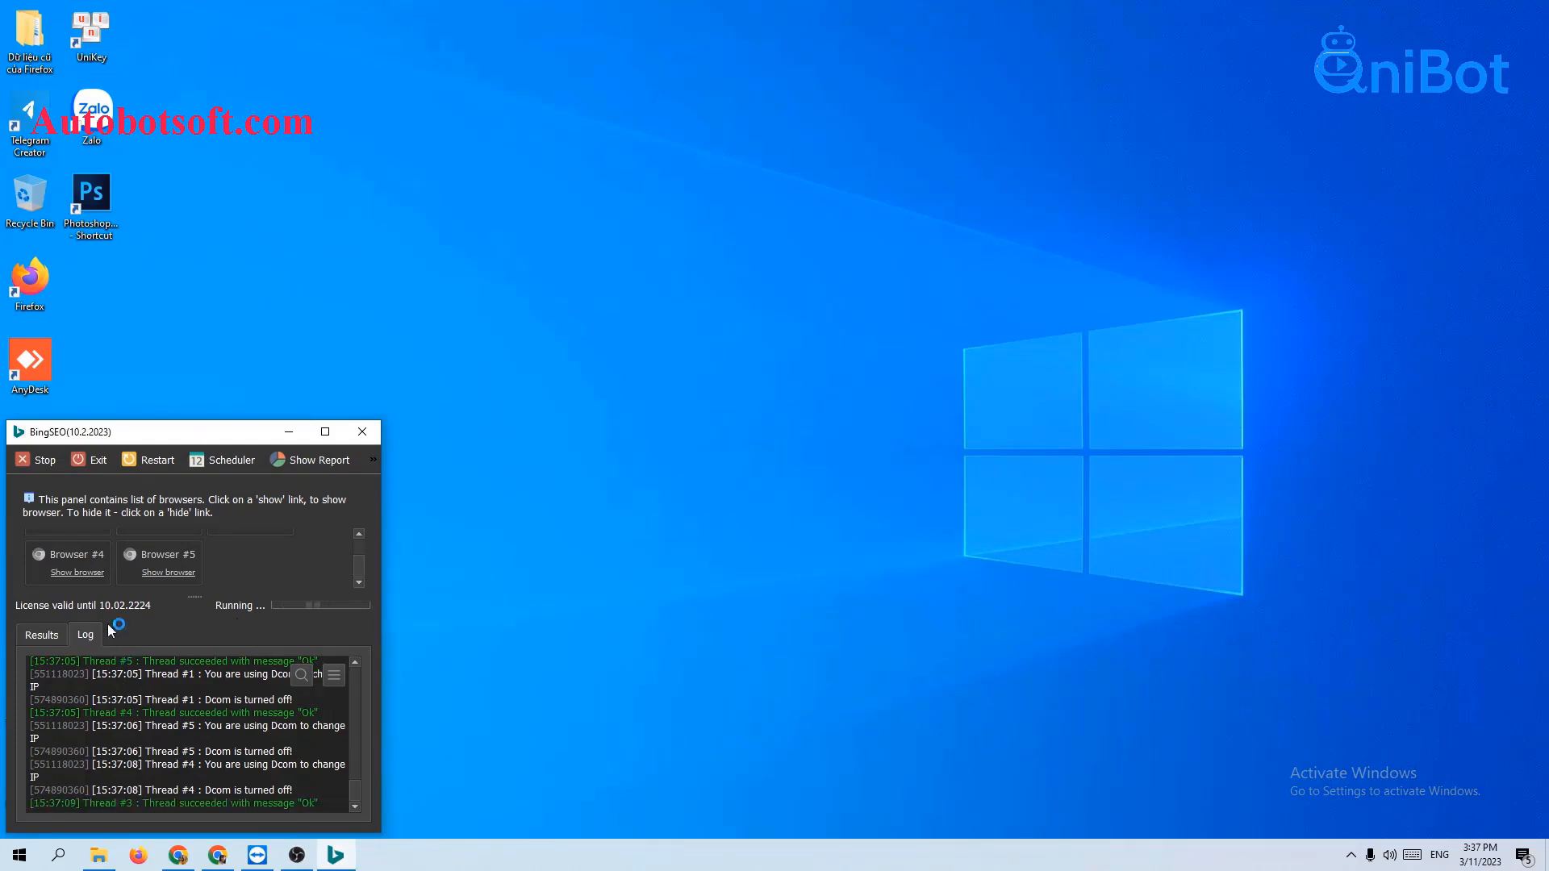
Step: Show the hidden windows of Browser #1, Browser #5 and one more browser
scroll(280, 563, up, 2)
click(78, 563)
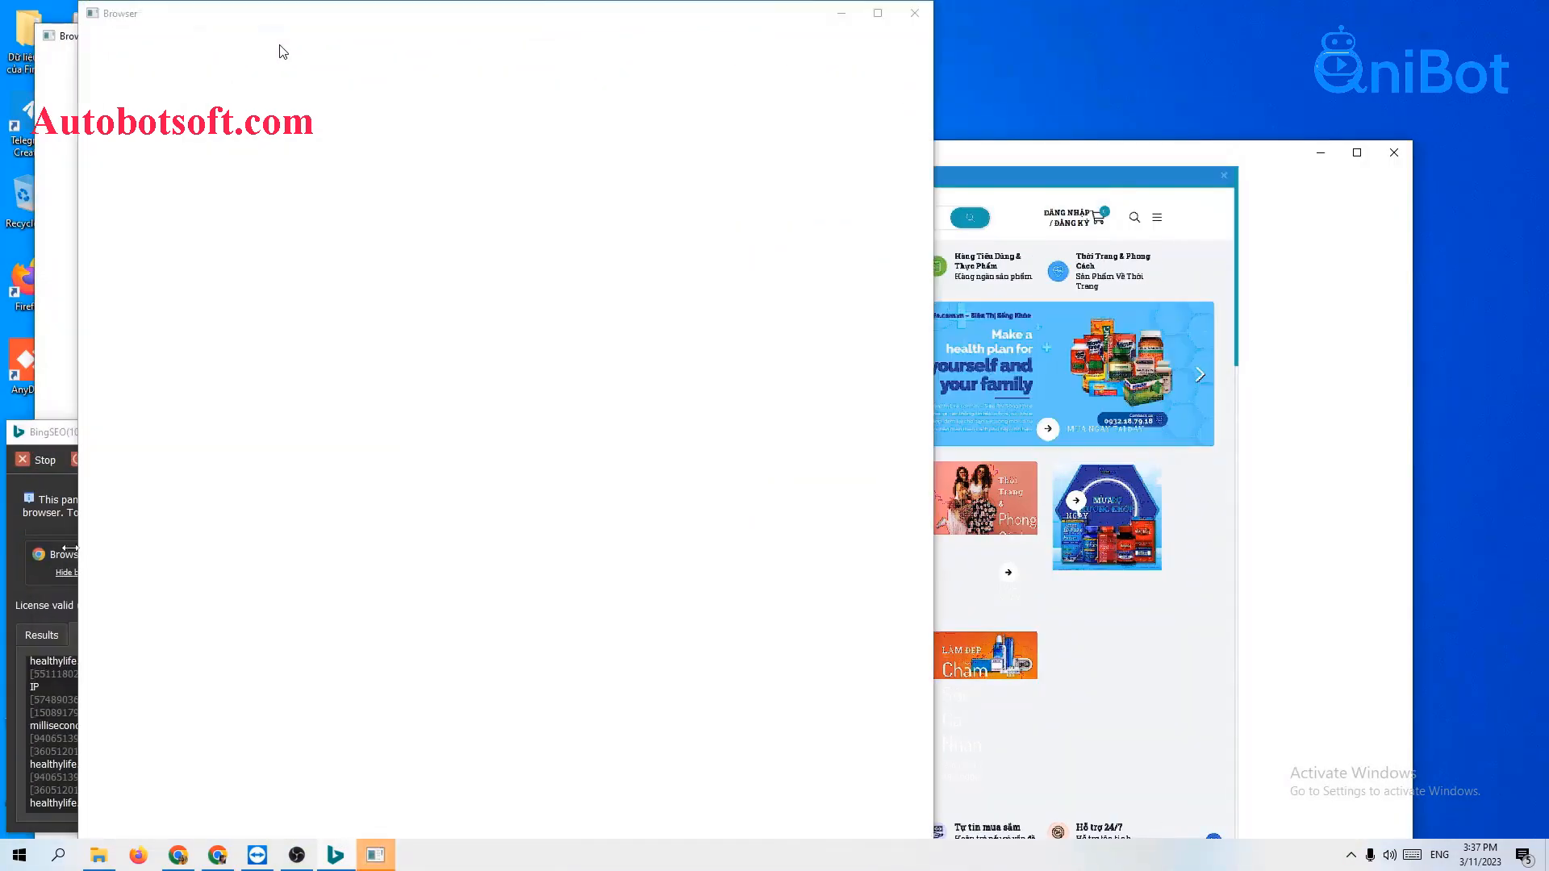
click(6, 535)
click(149, 571)
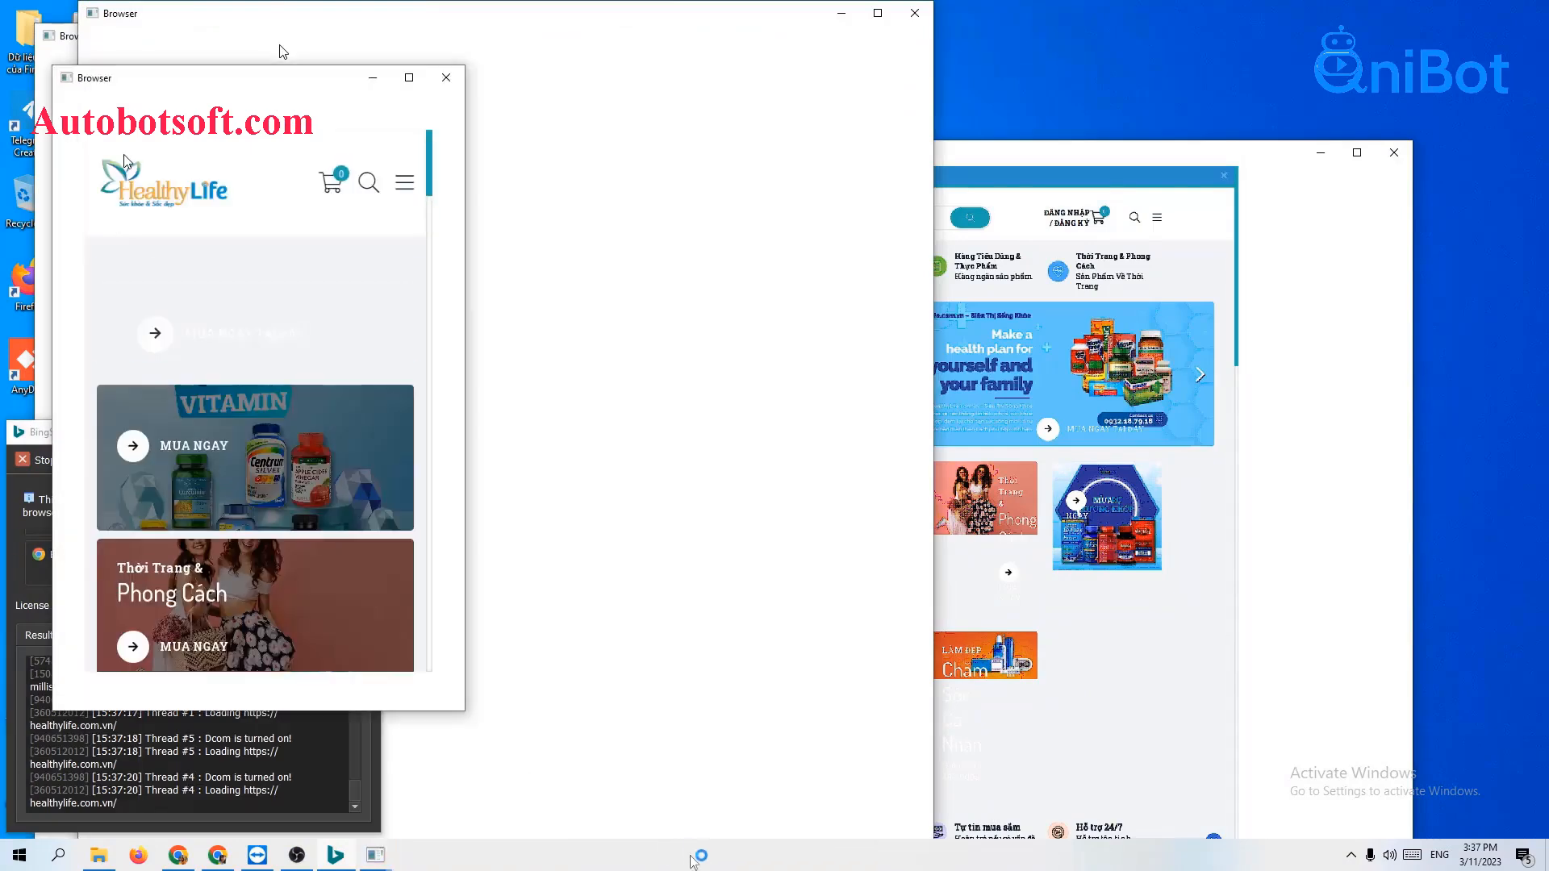
Step: Tile all windows side by side and widen the top- and bottom-right browsers
right_click(693, 856)
click(777, 693)
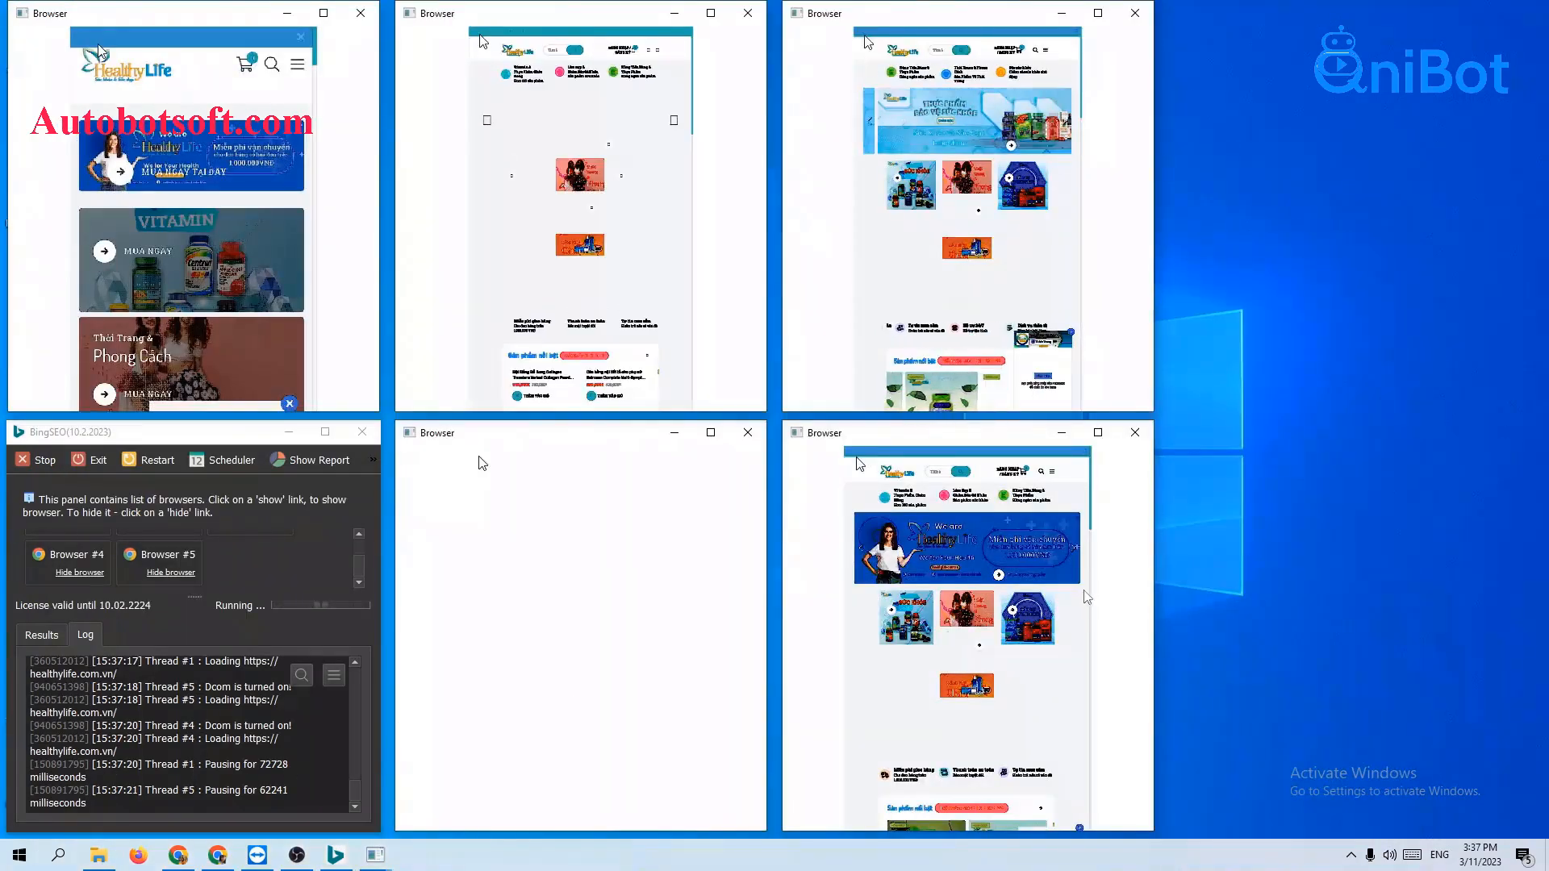
drag(1160, 577, 1530, 578)
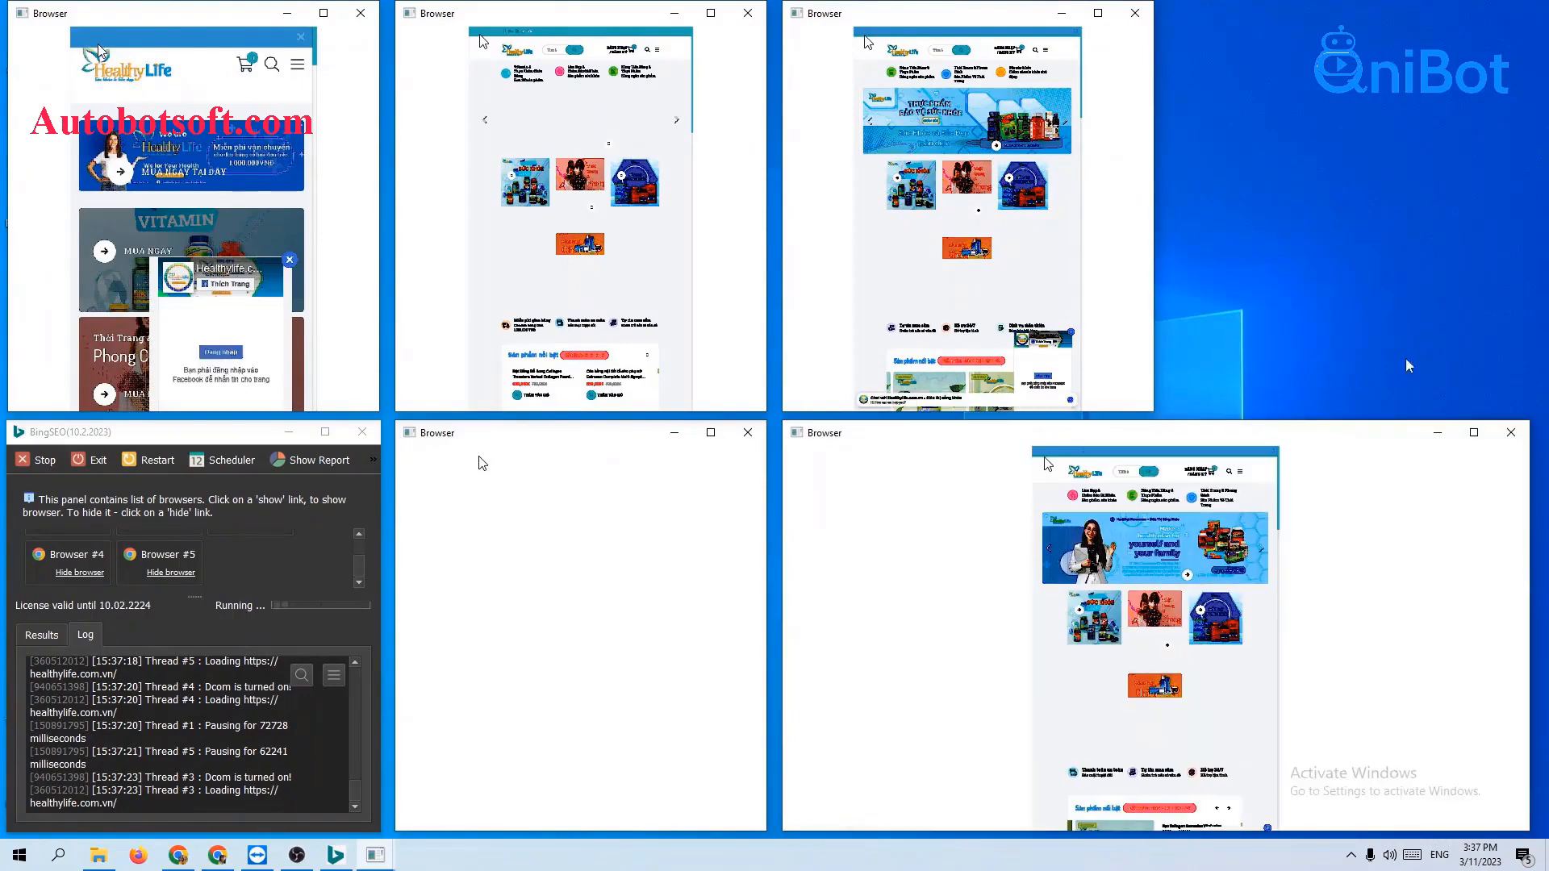
drag(1155, 218, 1527, 217)
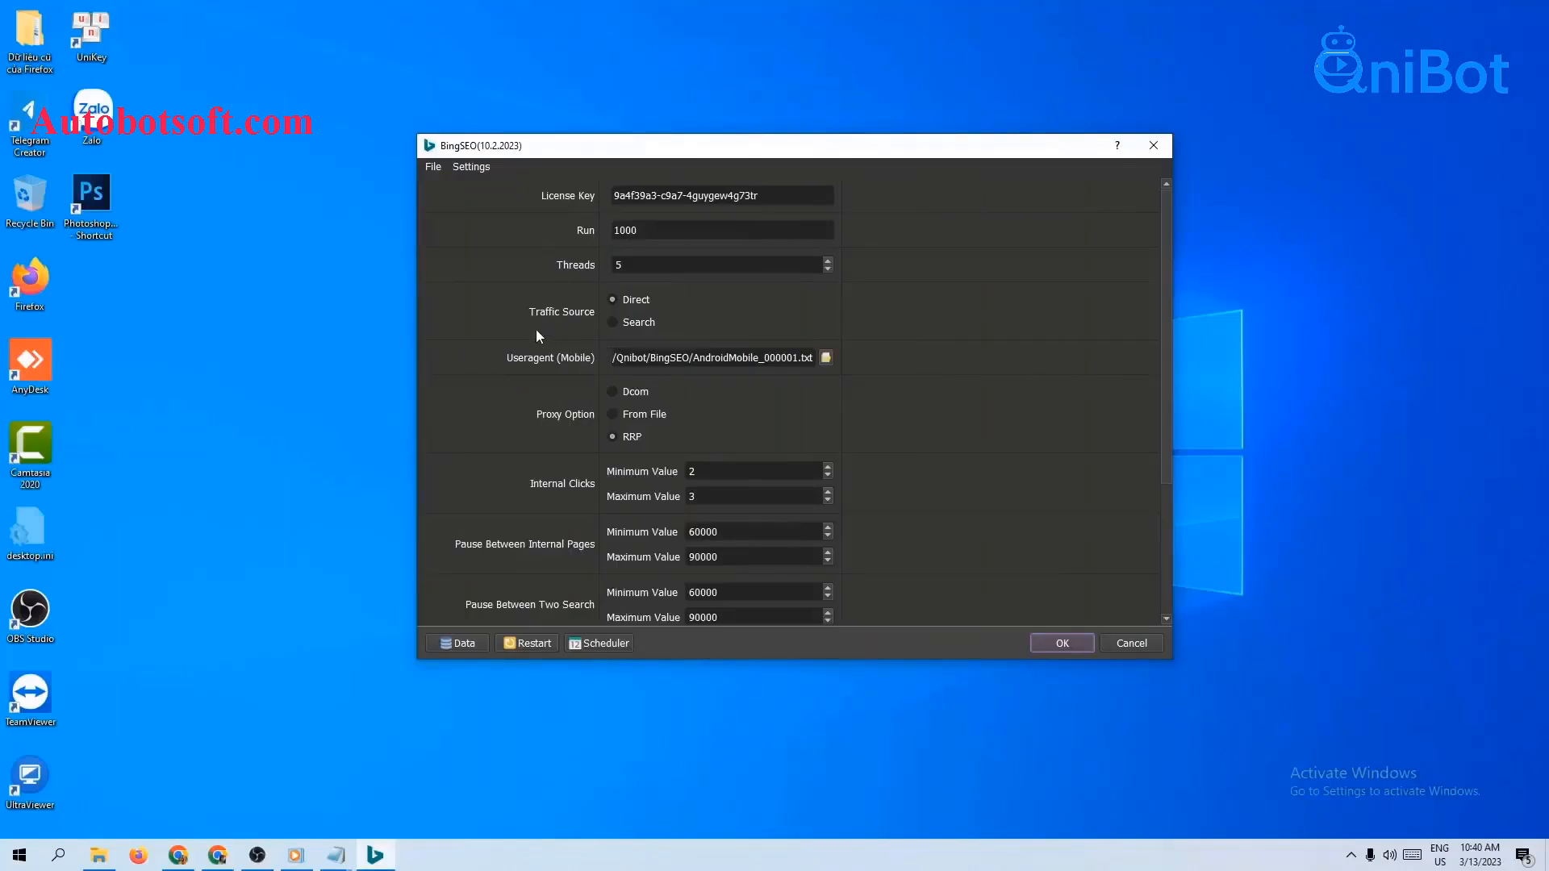
Step: Switch the traffic source to Search and review the minimum and maximum internal clicks
click(611, 323)
scroll(1091, 399, down, 4)
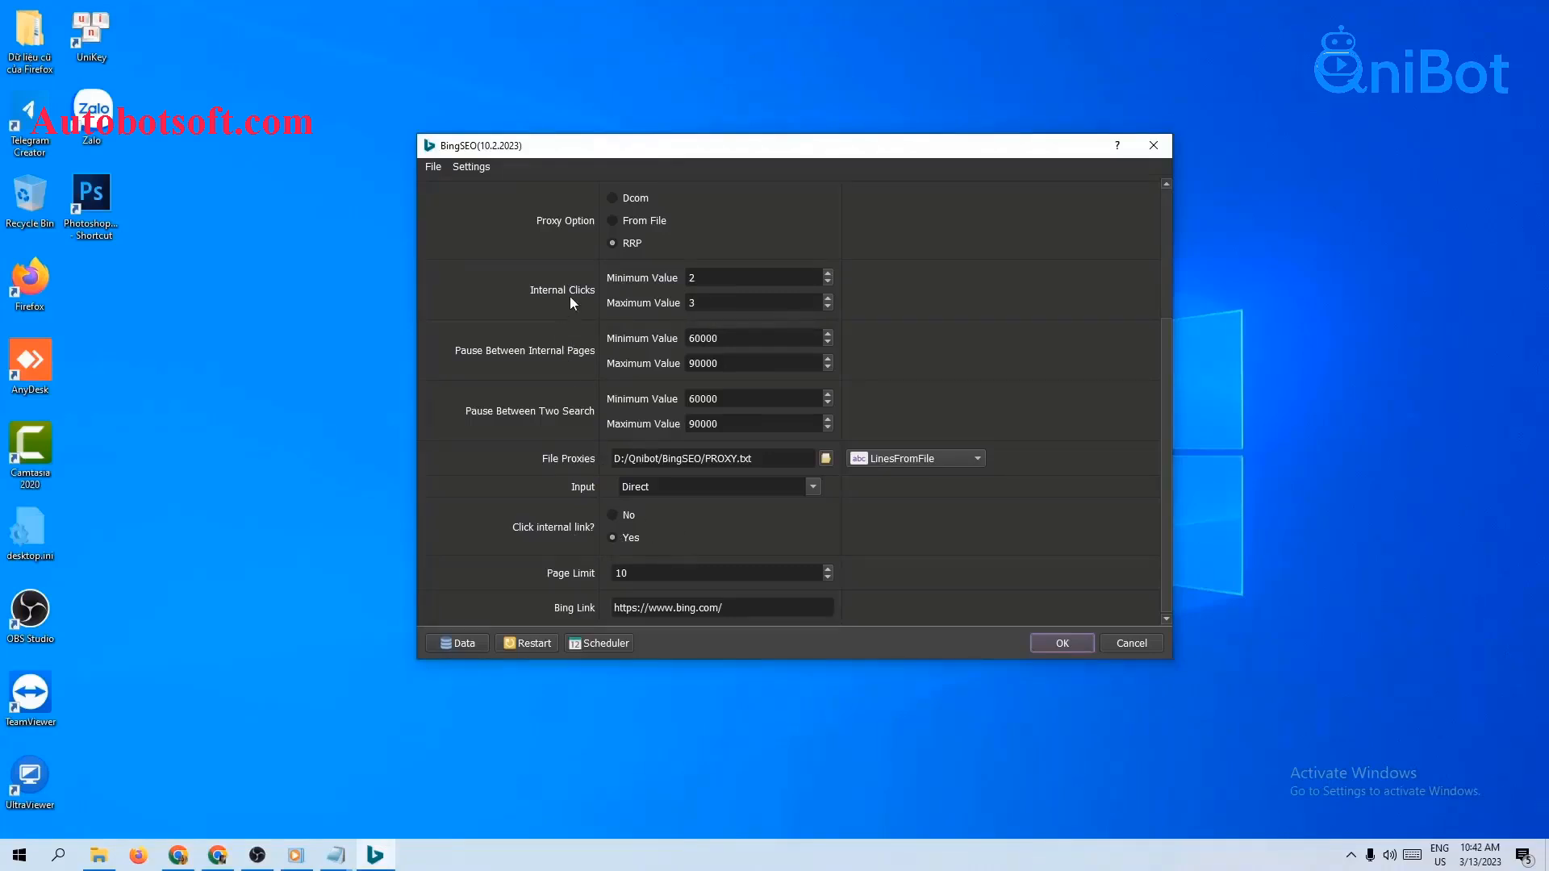
click(718, 279)
click(728, 300)
Step: Edit the minimum and maximum pause between internal pages, then bring up the Database Manager
click(762, 339)
key(Tab)
drag(736, 343, 703, 371)
click(888, 387)
click(457, 643)
Step: Show ungrouped items, then add a group named 'Search' above Tutorial and Direct
click(403, 336)
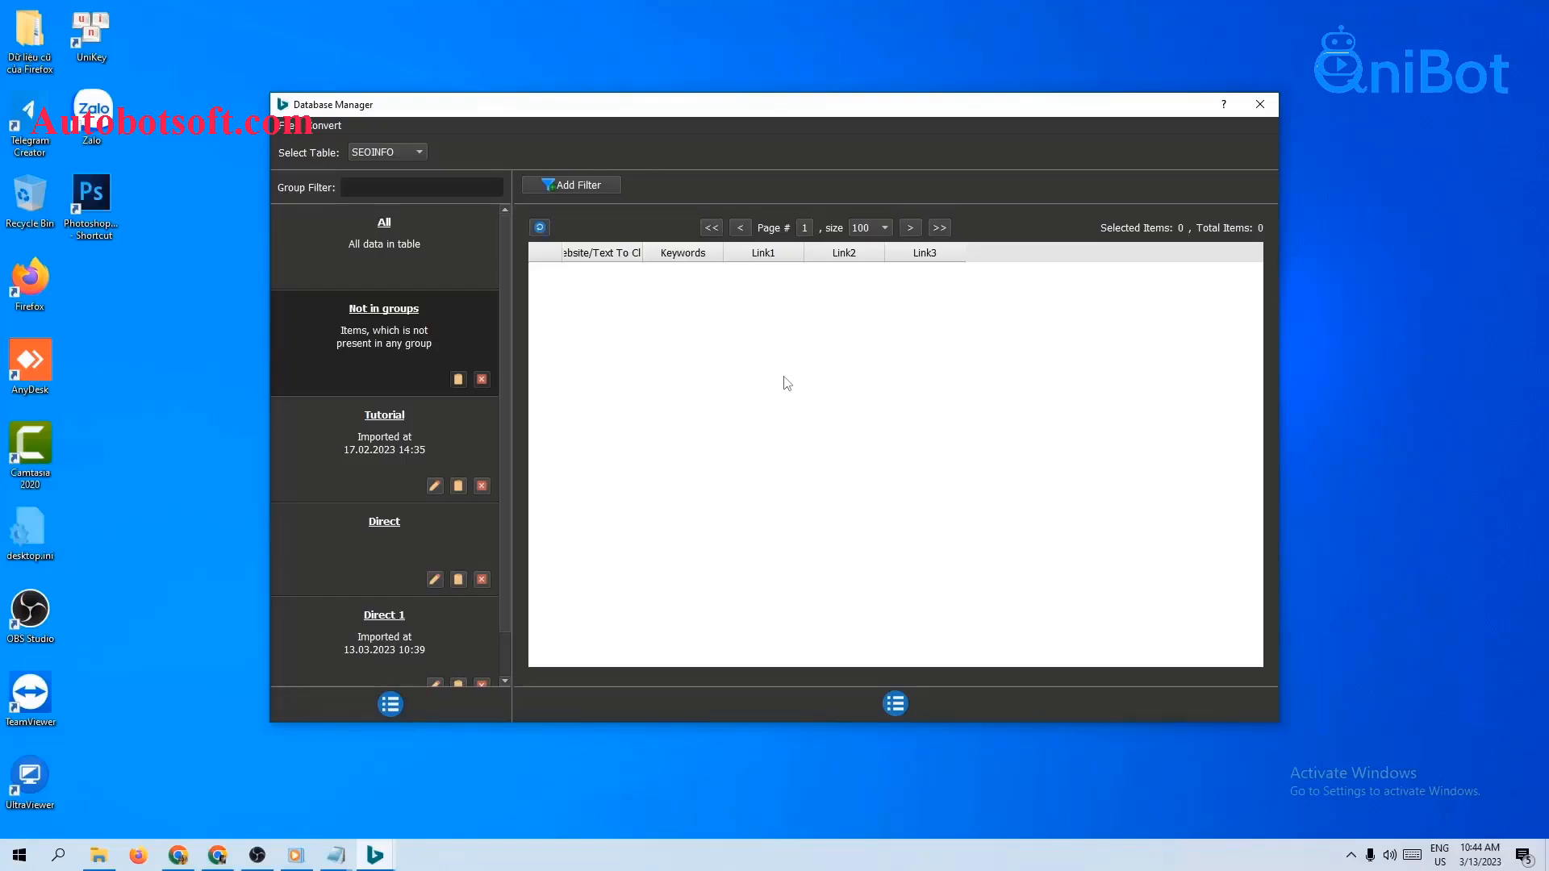
click(390, 704)
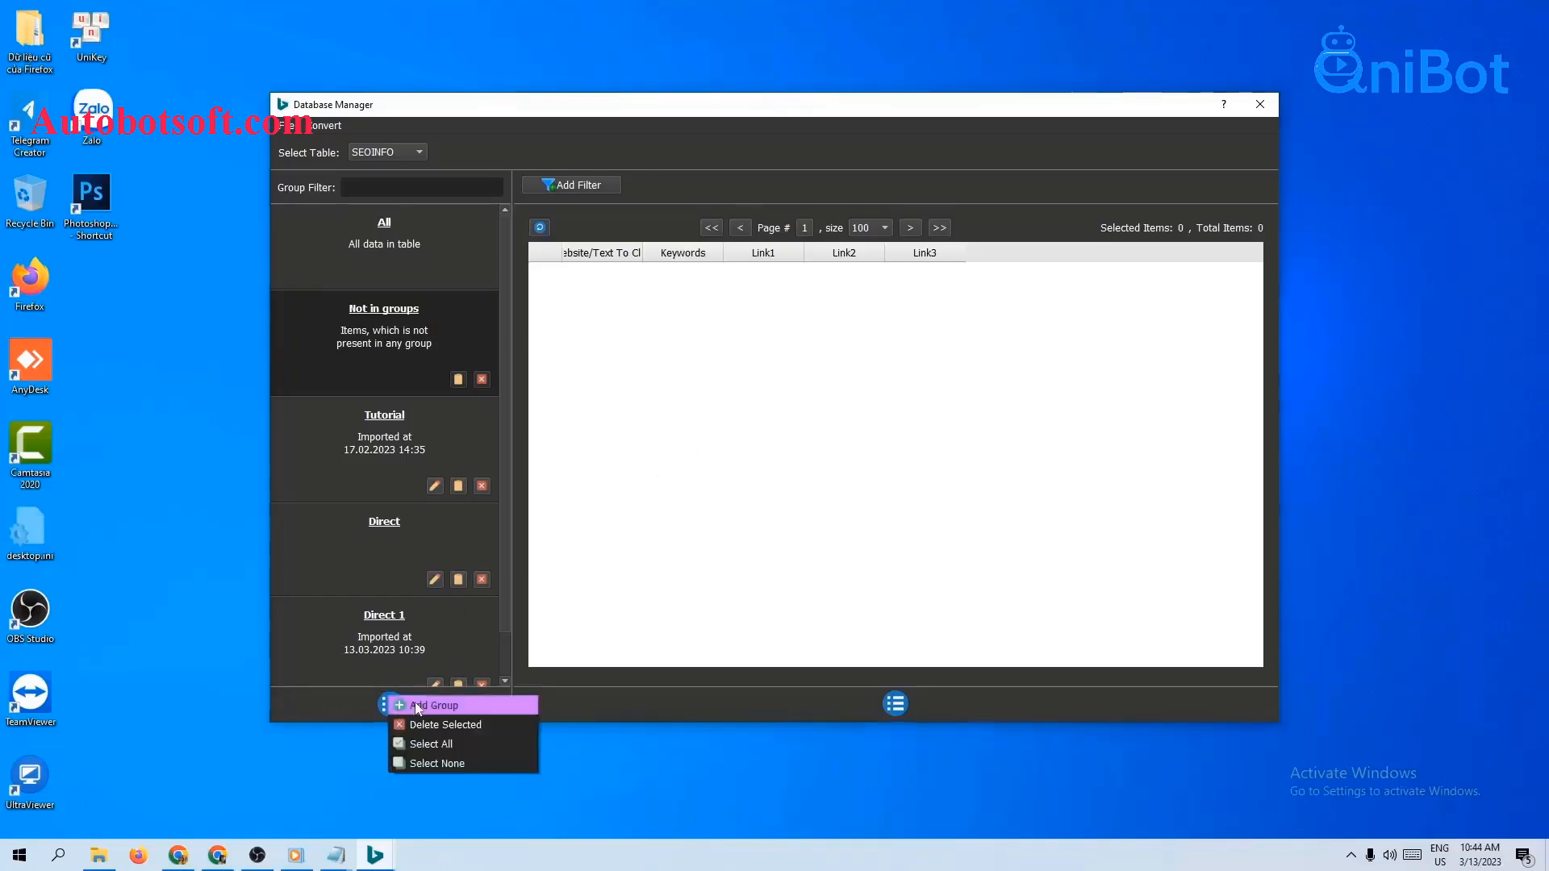
click(415, 705)
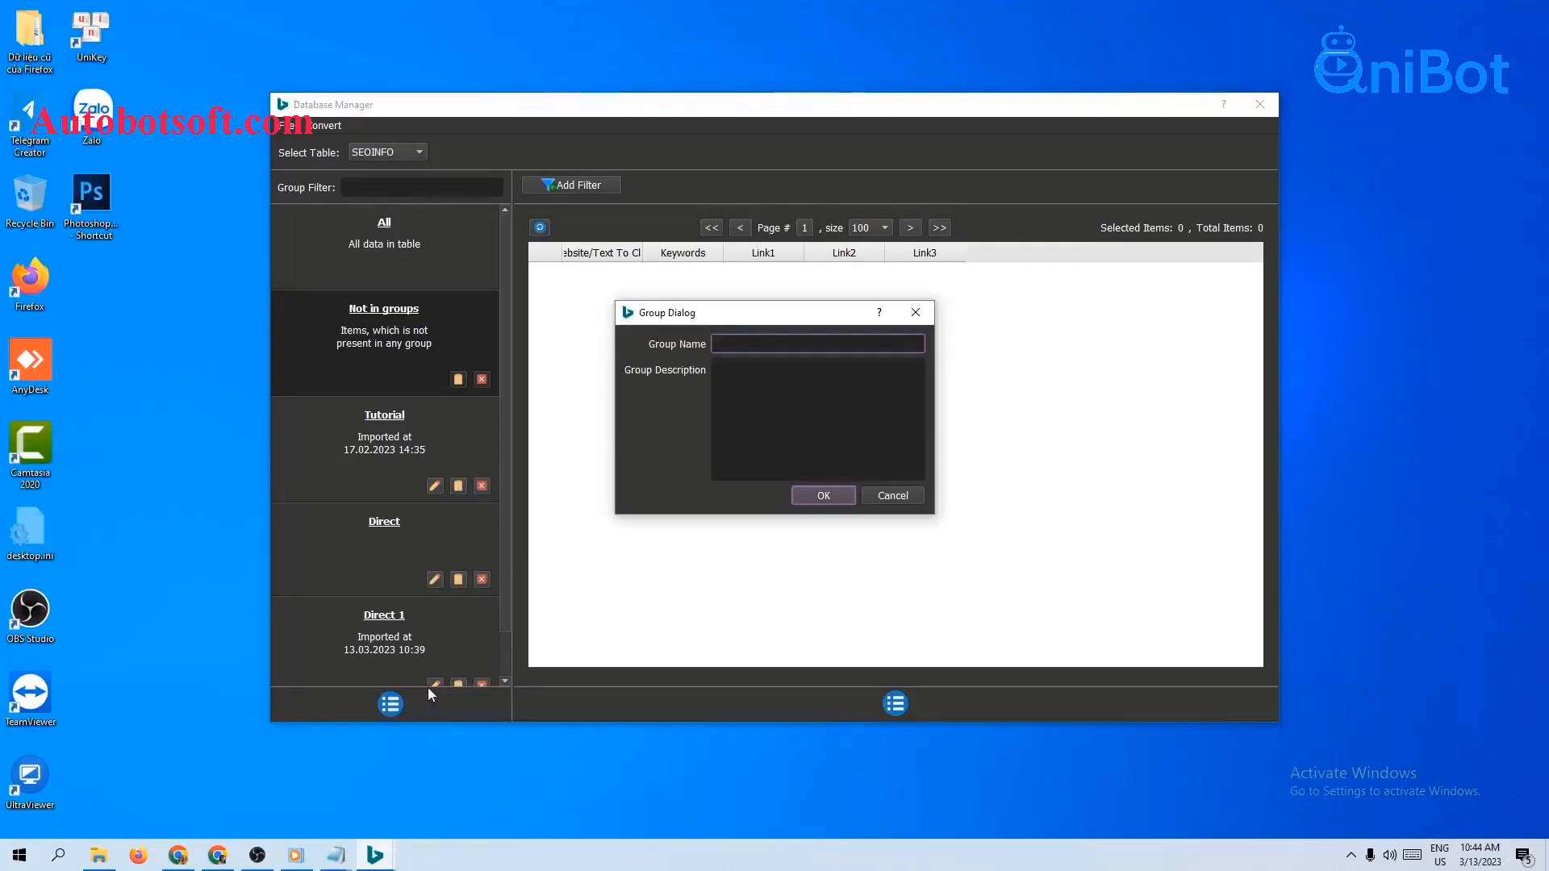
text(Search)
click(833, 496)
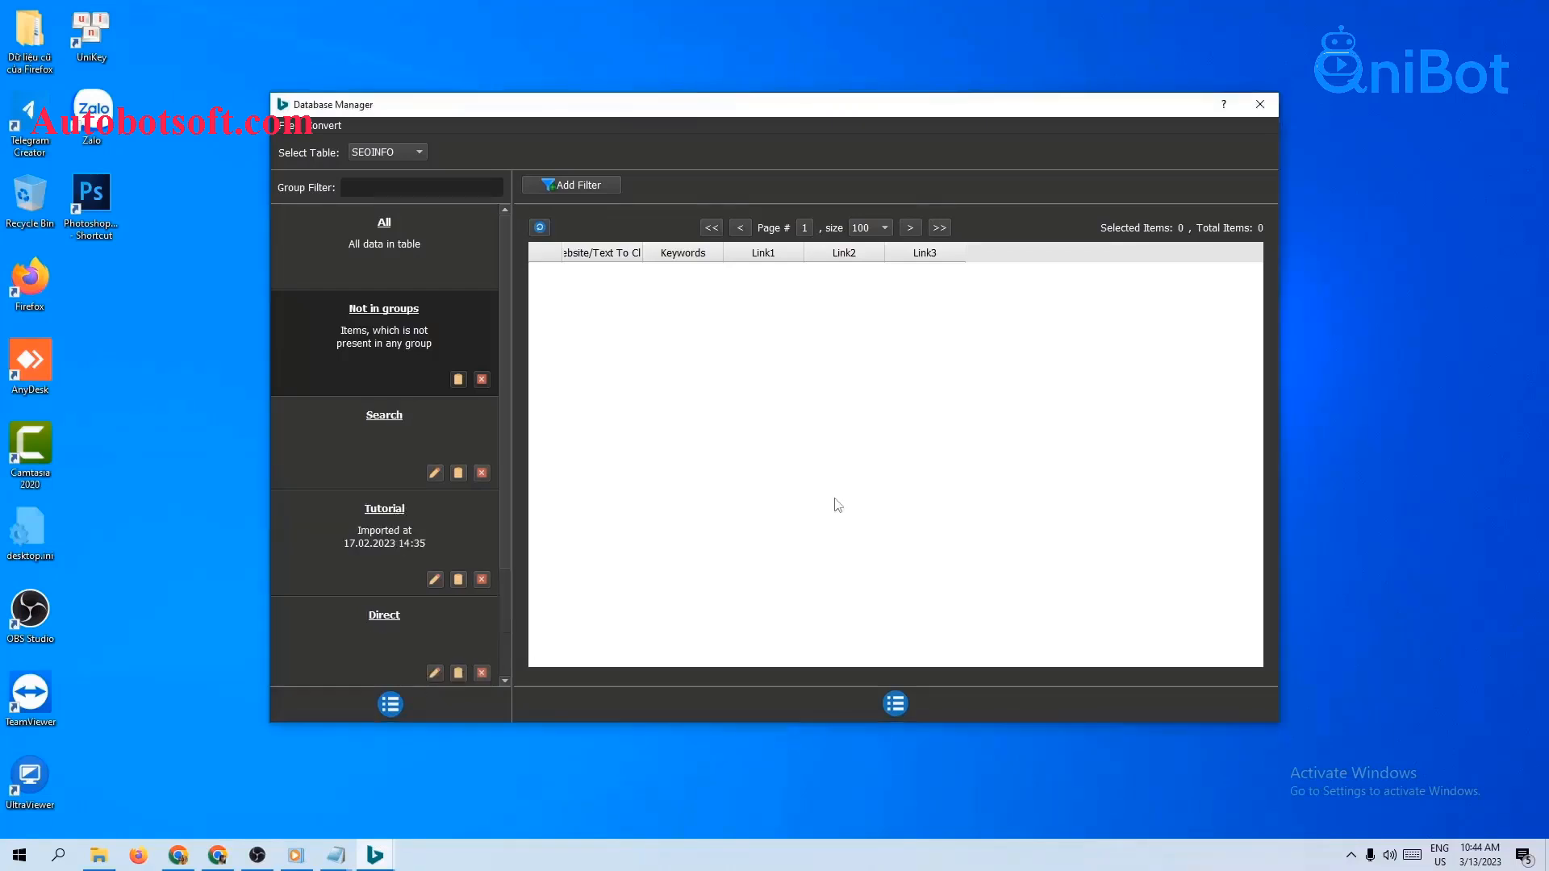